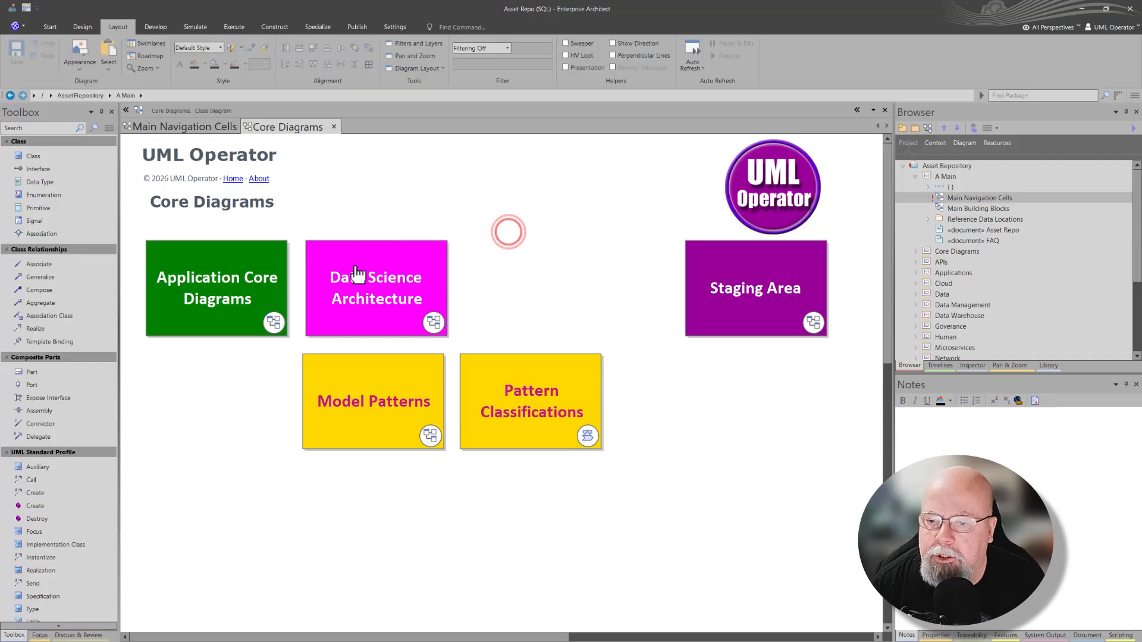
Navigate from Application Core Diagrams through the eComm Core Diagrams to the eComm Building Blocks diagram
double_click(255, 280)
double_click(260, 293)
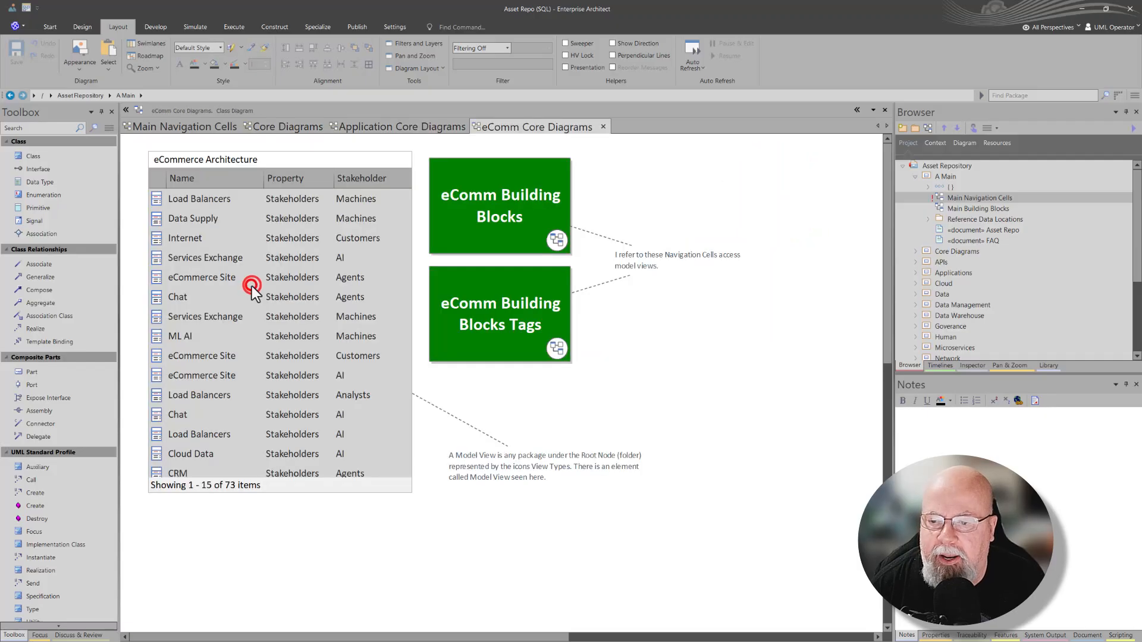
double_click(464, 229)
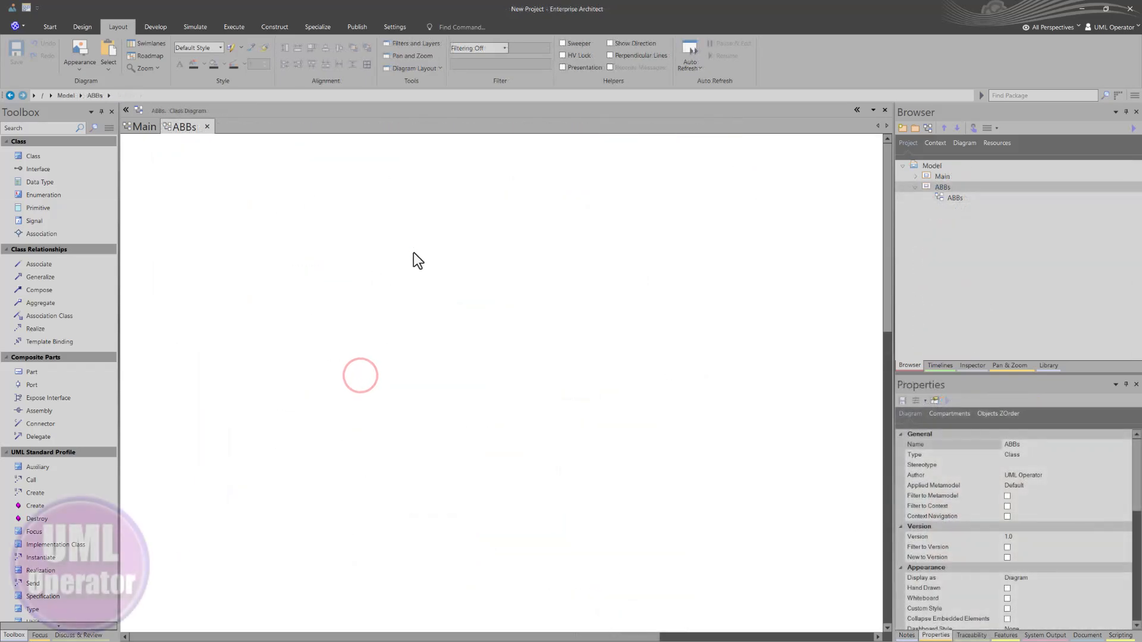
left_click(414, 252)
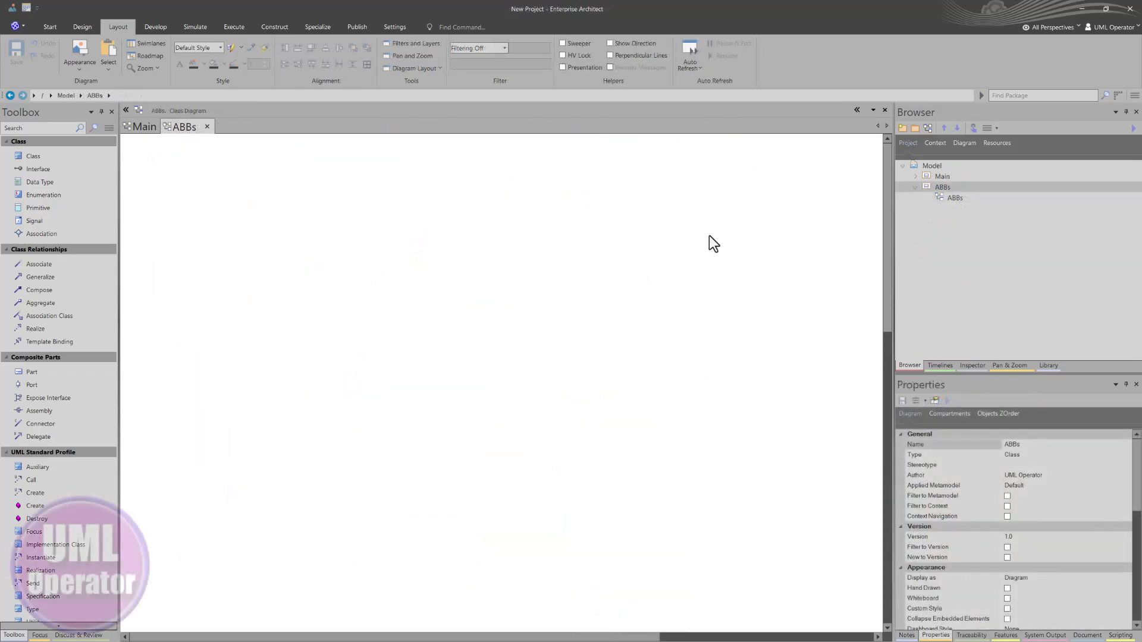
left_click(148, 124)
left_click(188, 127)
Import AP_eCommBuildingBlocks_040725.xml into the ABBs package with Strip GUIDs and Baseline Package after Import enabled
left_click(944, 200)
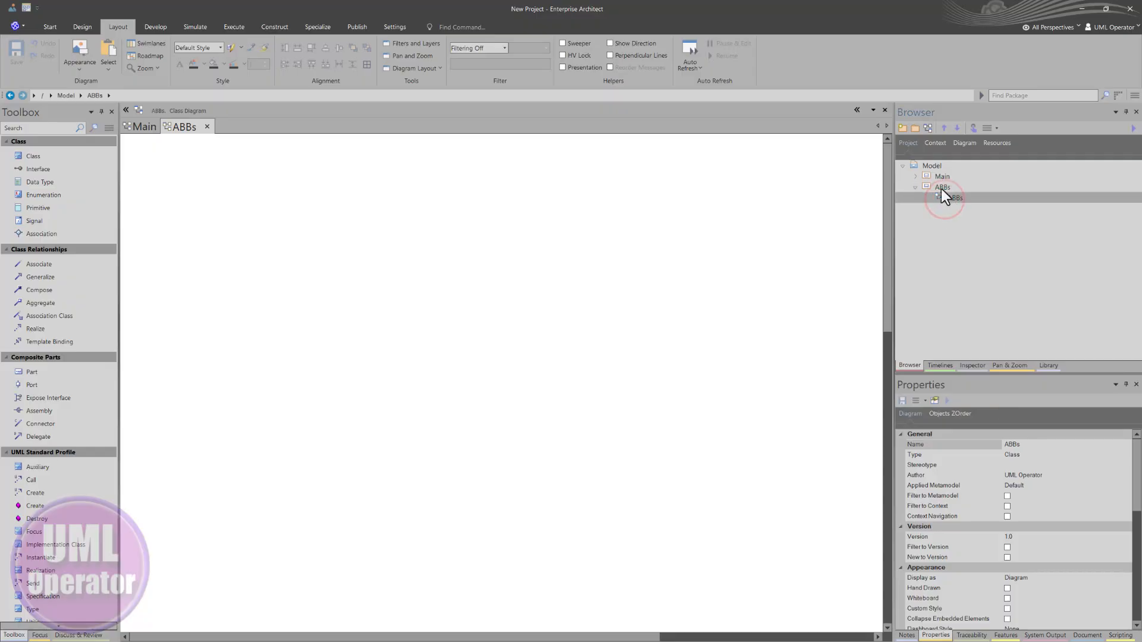
left_click(941, 188)
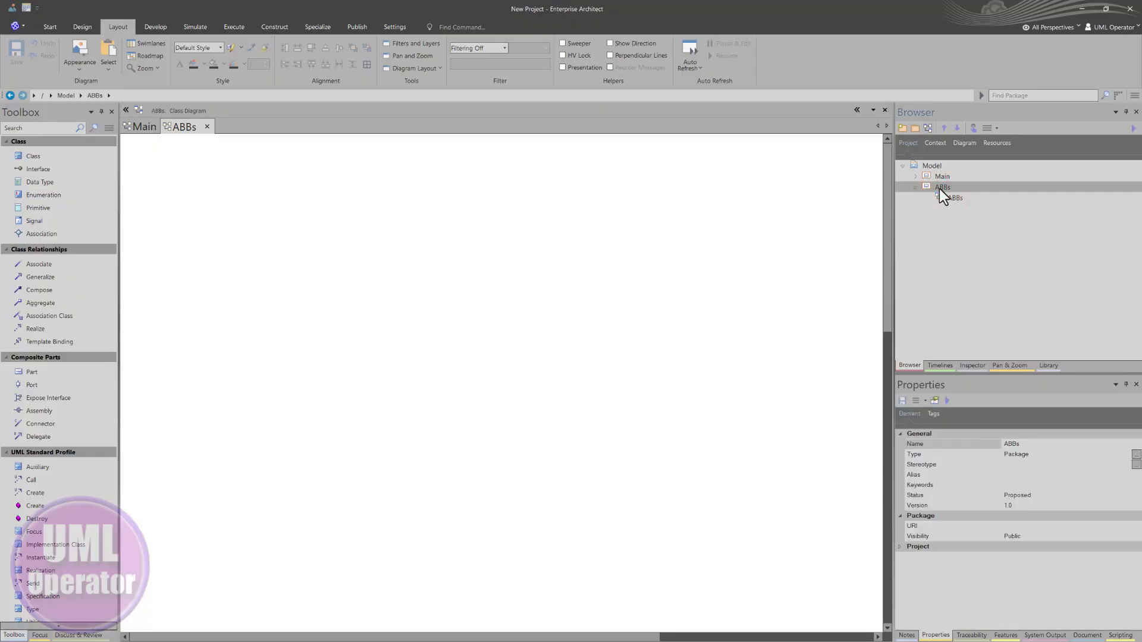
key("ctrl+alt+i")
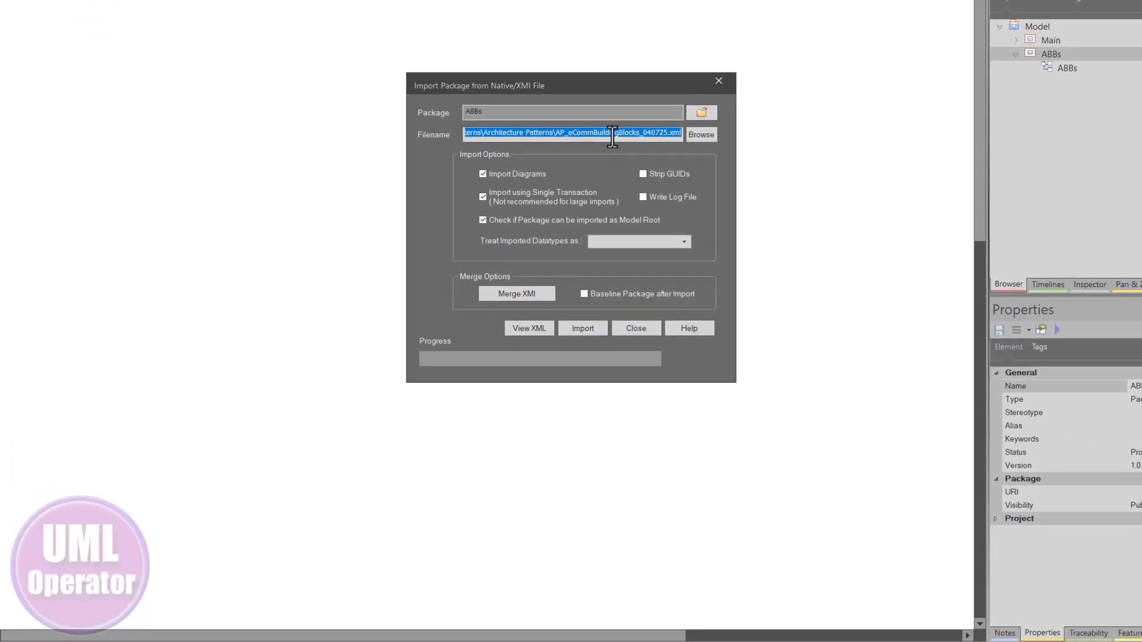
left_click(604, 291)
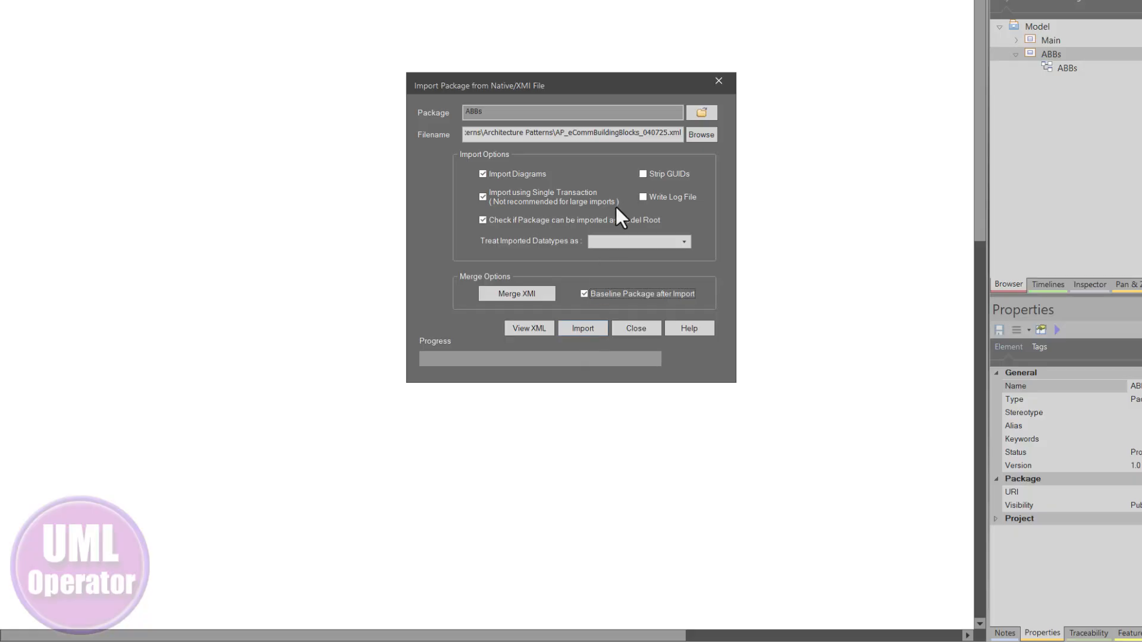
left_click(650, 173)
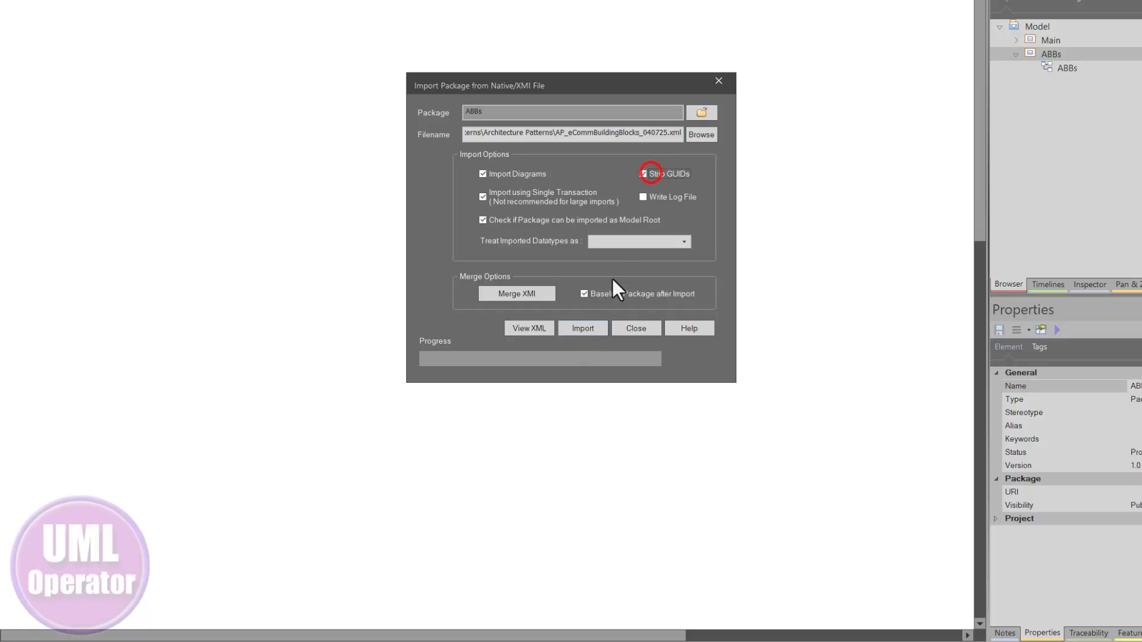
left_click(582, 329)
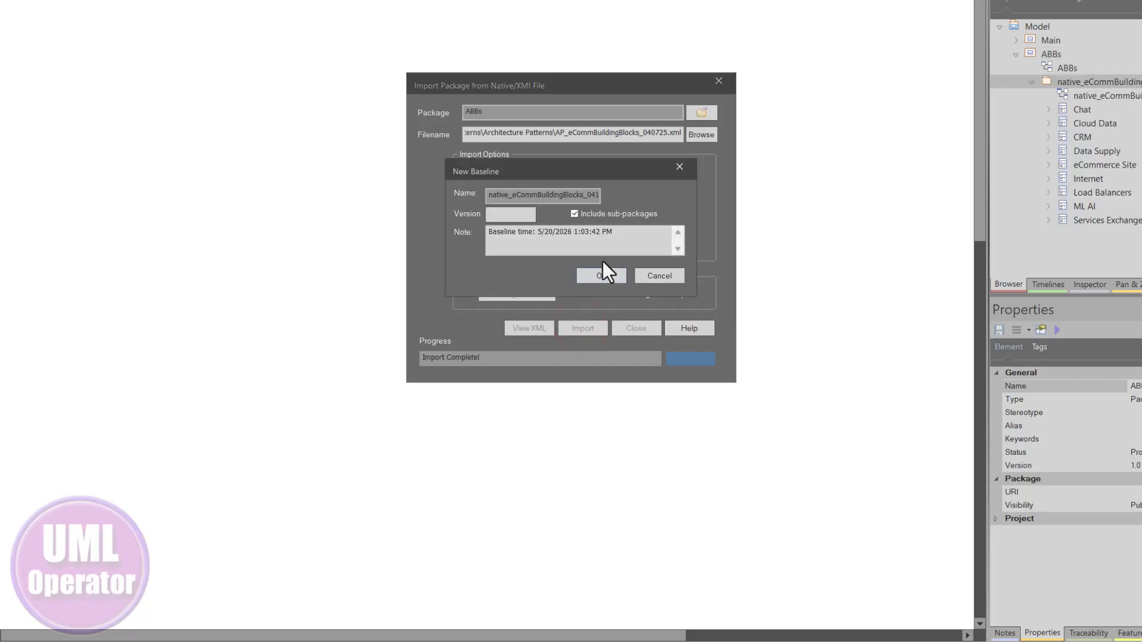
Create the new baseline of the imported package as version 0.01 and close the package import
type("0.01")
left_click(603, 275)
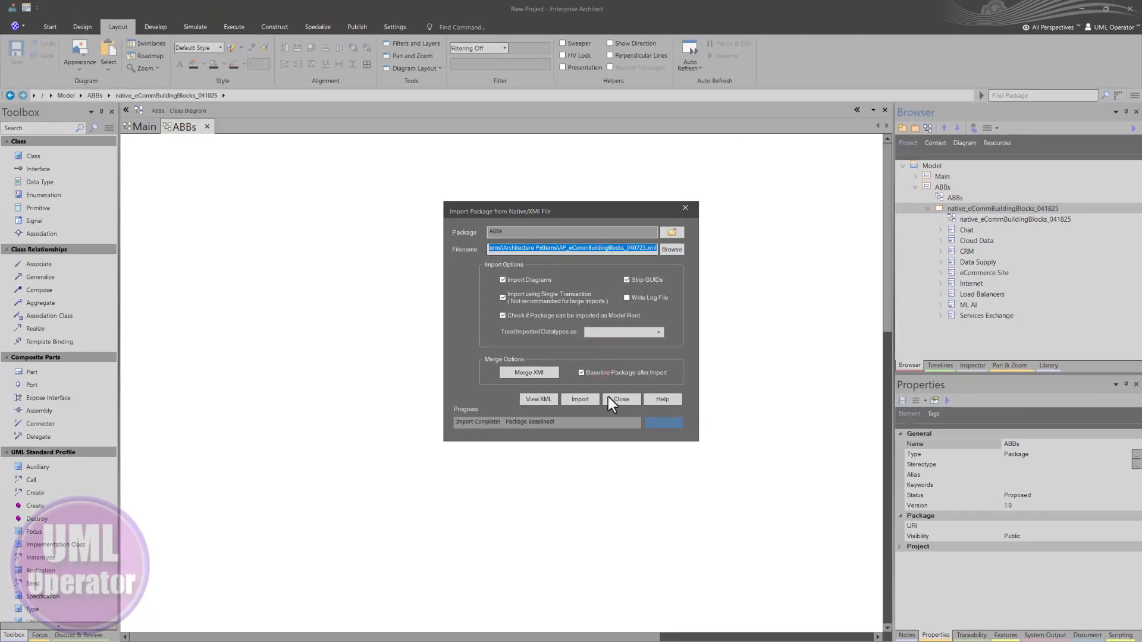
left_click(622, 397)
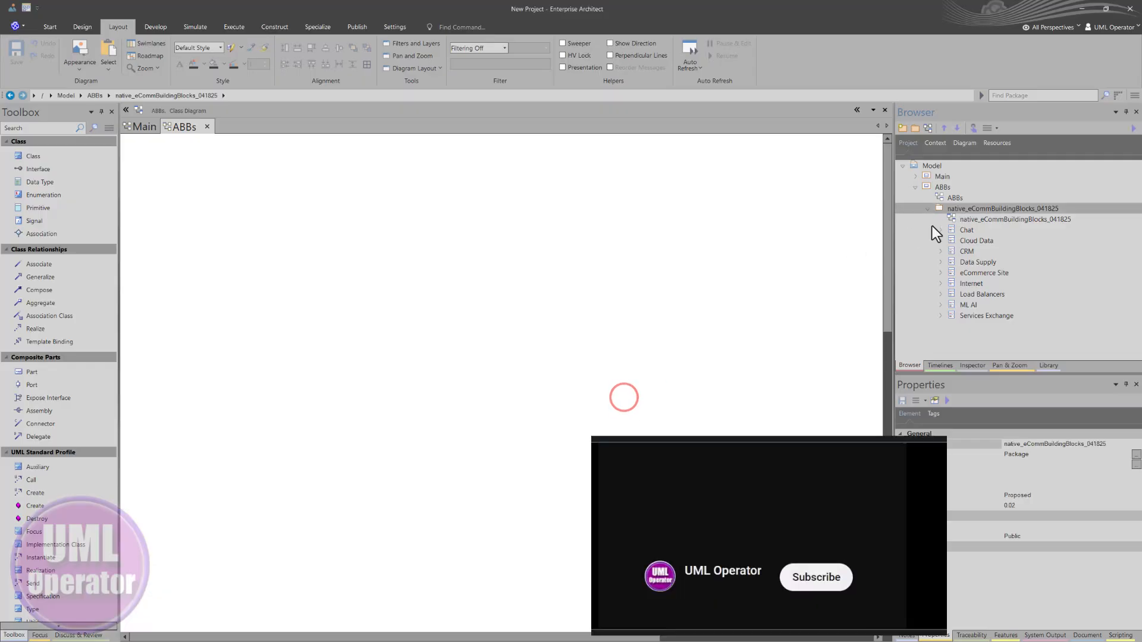
Open the imported native_eCommBuildingBlocks_041825 class diagram for viewing
double_click(954, 219)
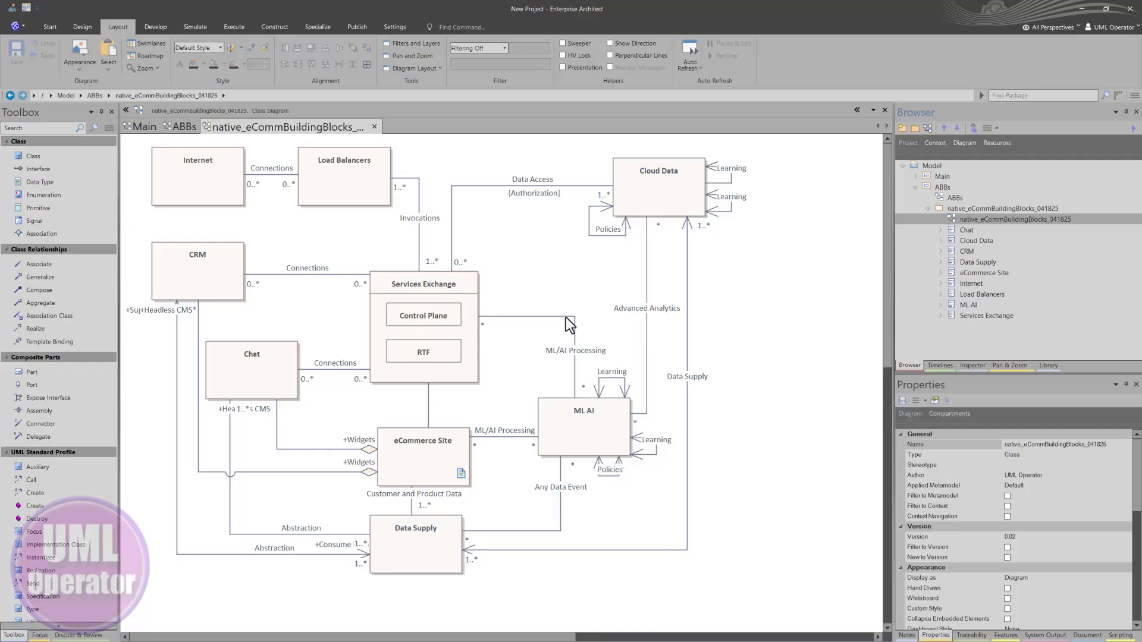
left_click(962, 210)
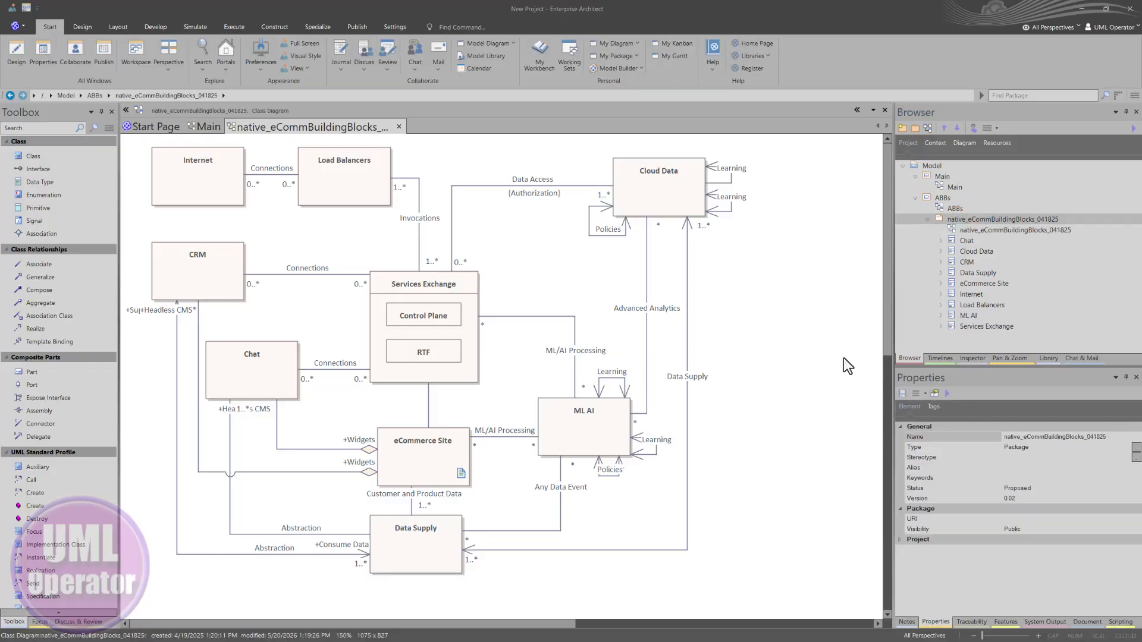
left_click(766, 362)
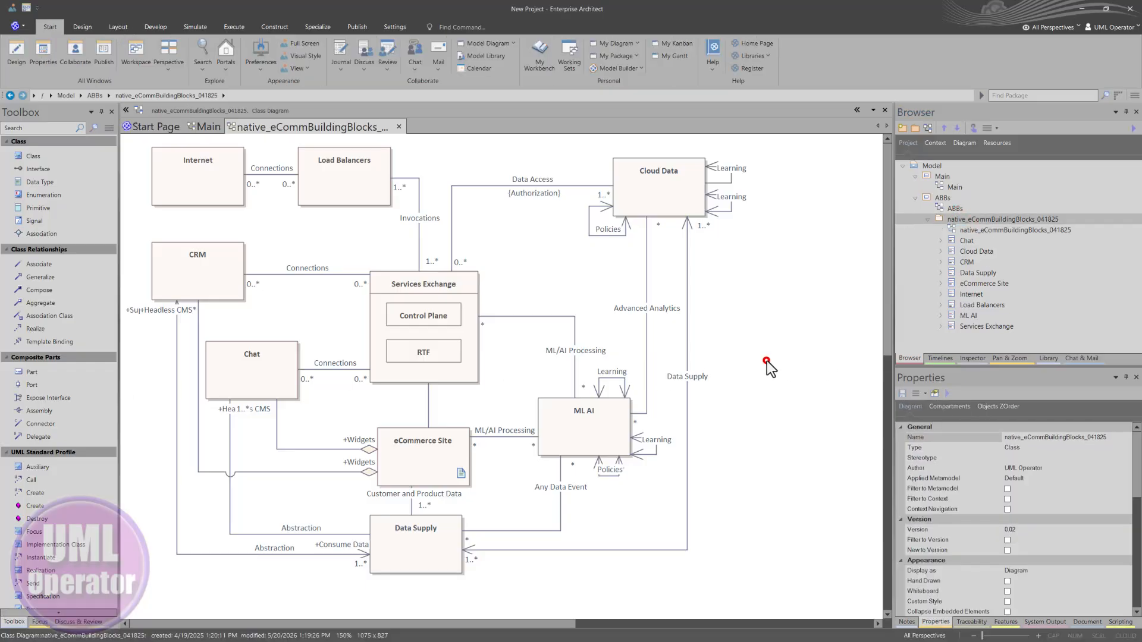
Clone the structure of the native_eCommBuildingBlocks_041825 package as a new version named "ABBS for SBBs", version 0.03
right_click(966, 223)
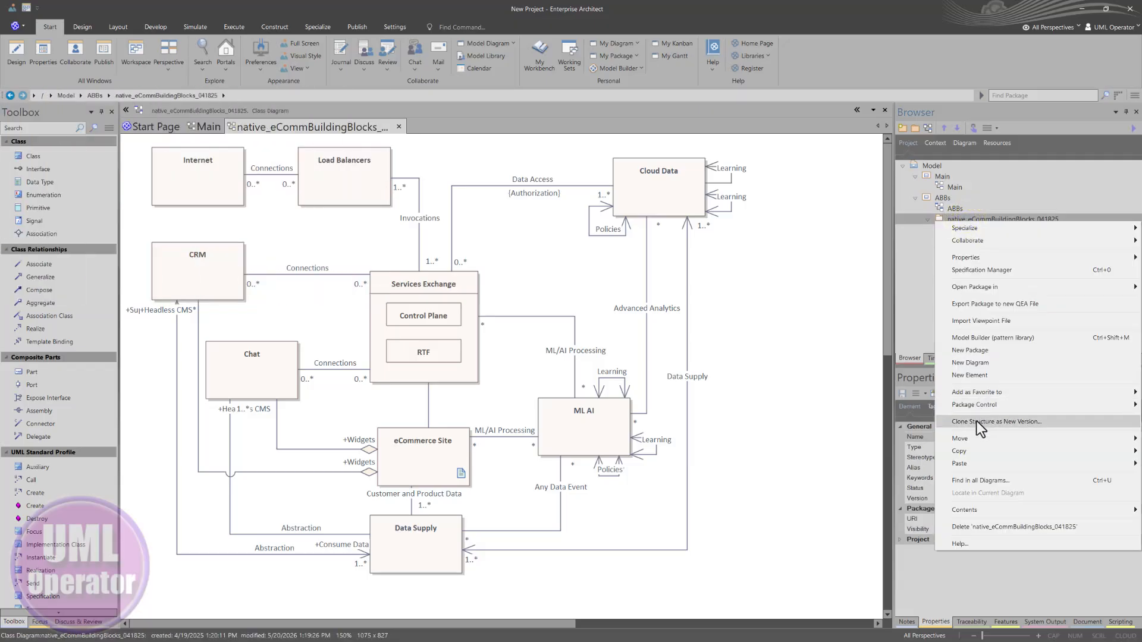
left_click(976, 421)
left_click(435, 331)
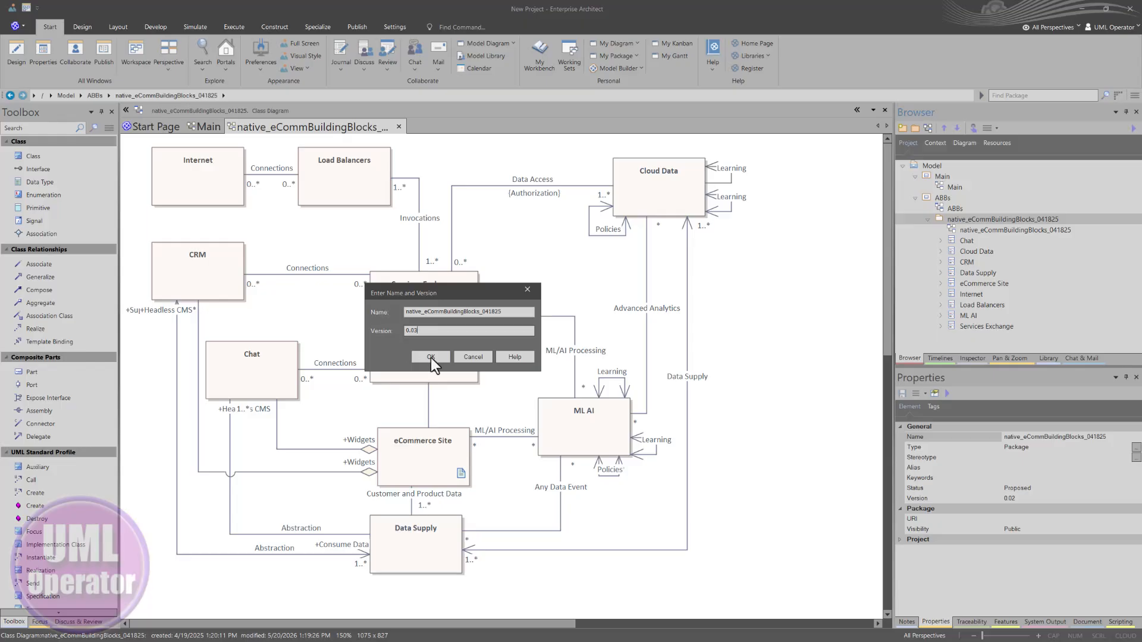
left_click(515, 310)
left_click_drag(524, 310, 362, 315)
type("ABBS")
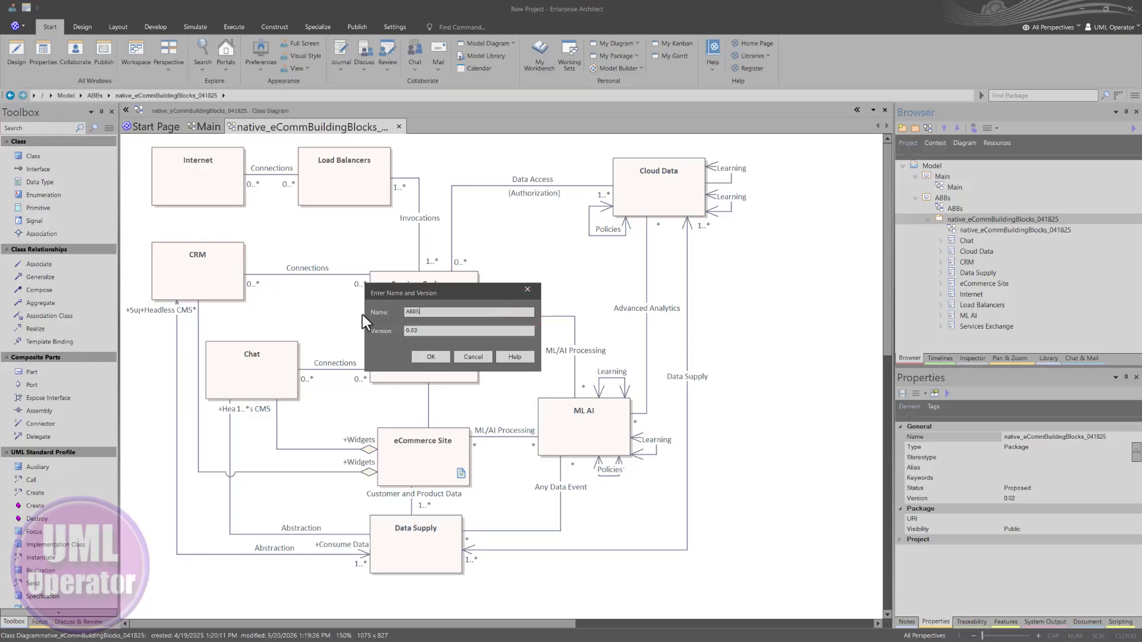
type(" for SBBs")
key("Return")
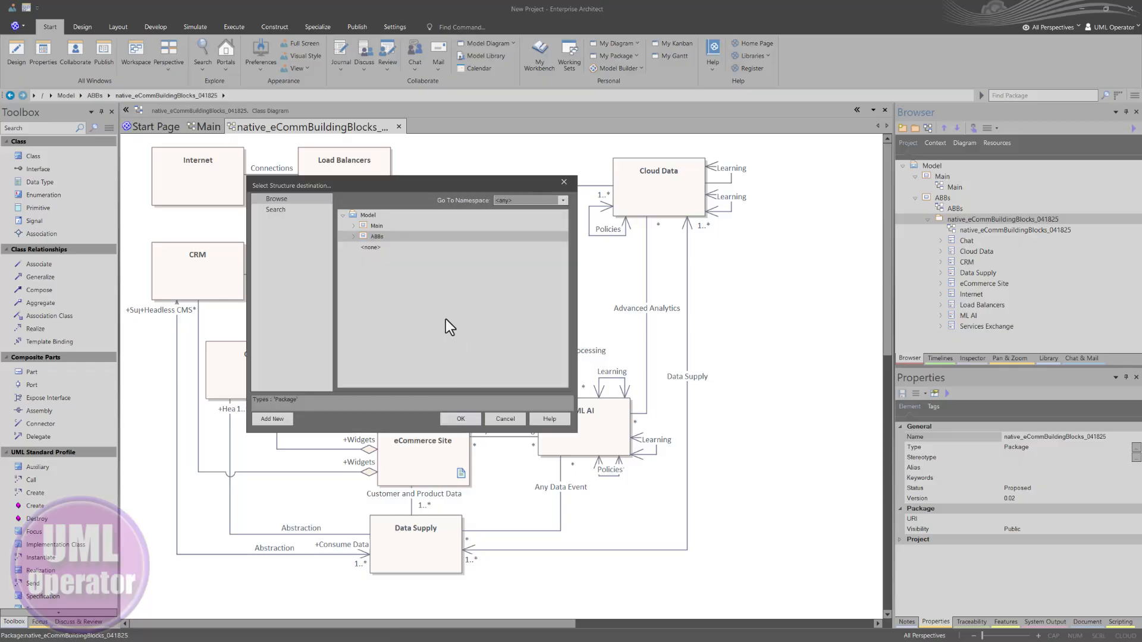
Choose the ABBs package as the destination for the cloned structure and complete the clone
left_click(356, 236)
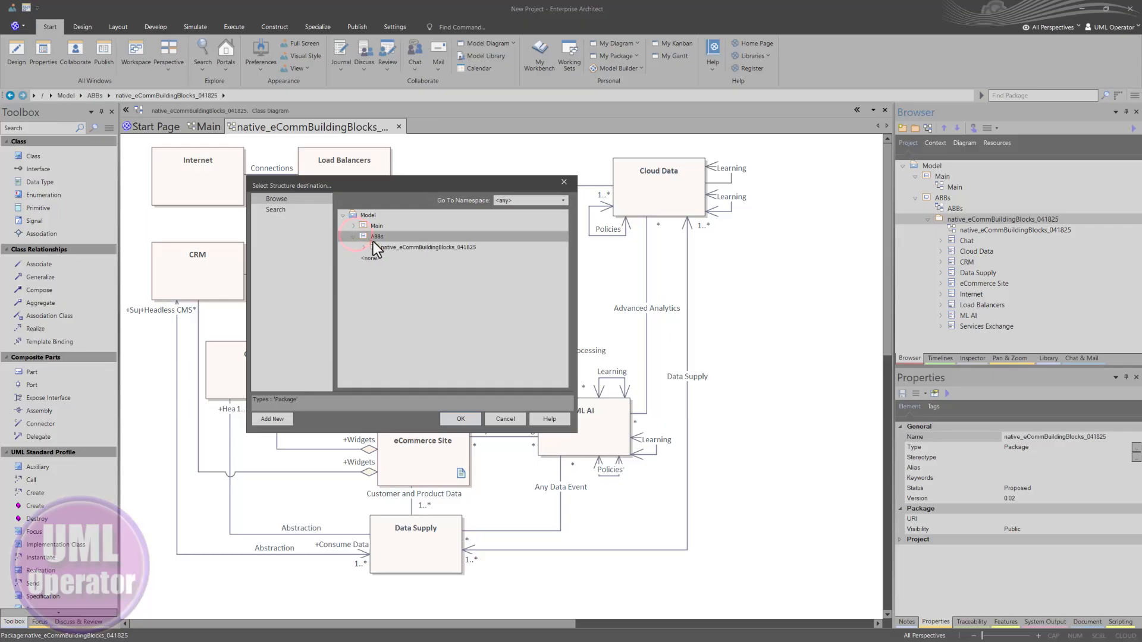
left_click(377, 238)
left_click(461, 420)
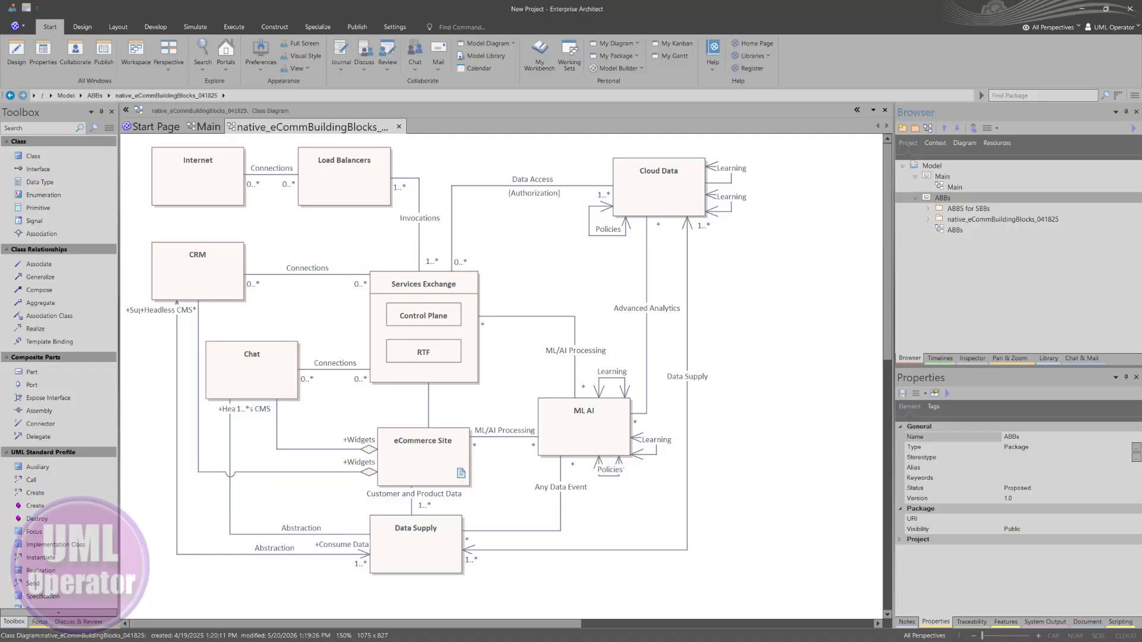
Open the cloned diagram and compare the contents and version properties of the cloned and original packages
double_click(977, 210)
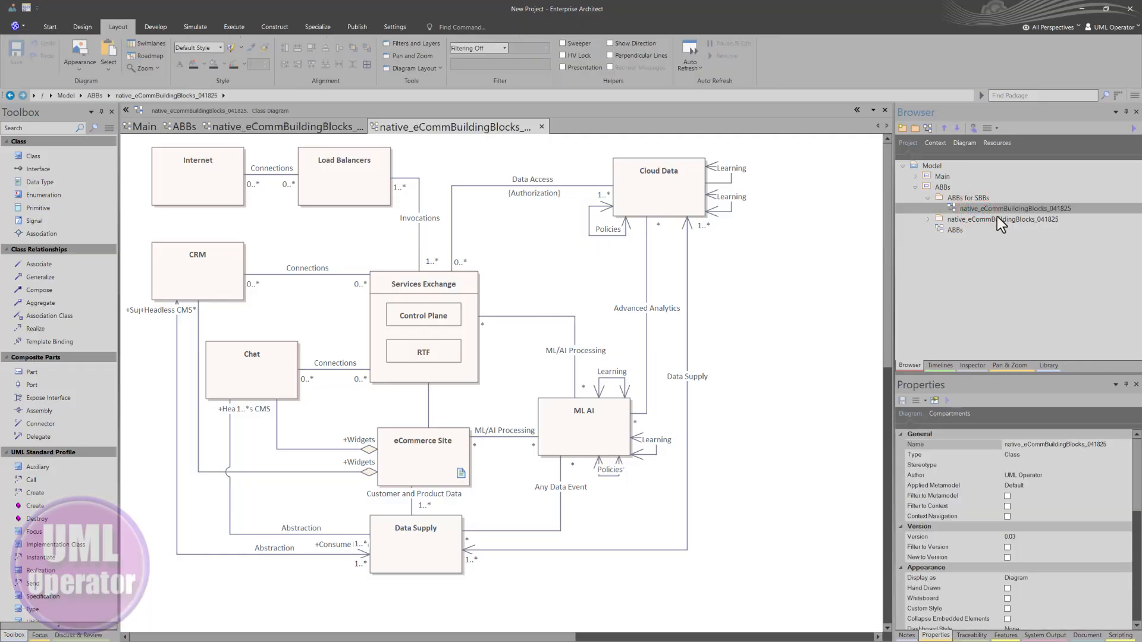
left_click(929, 221)
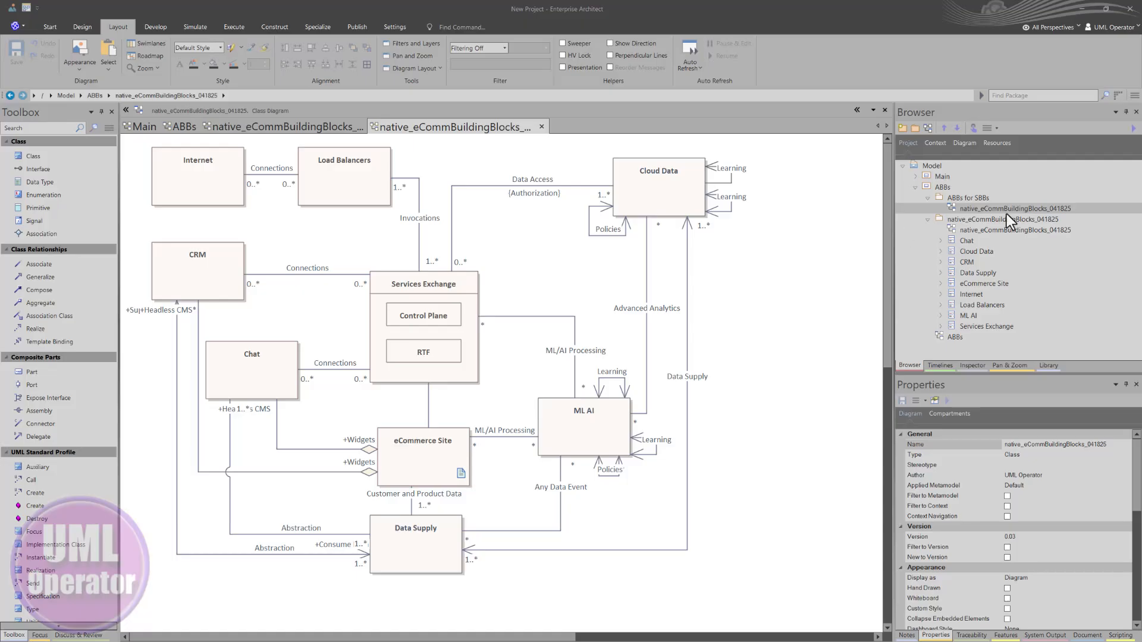
left_click(976, 219)
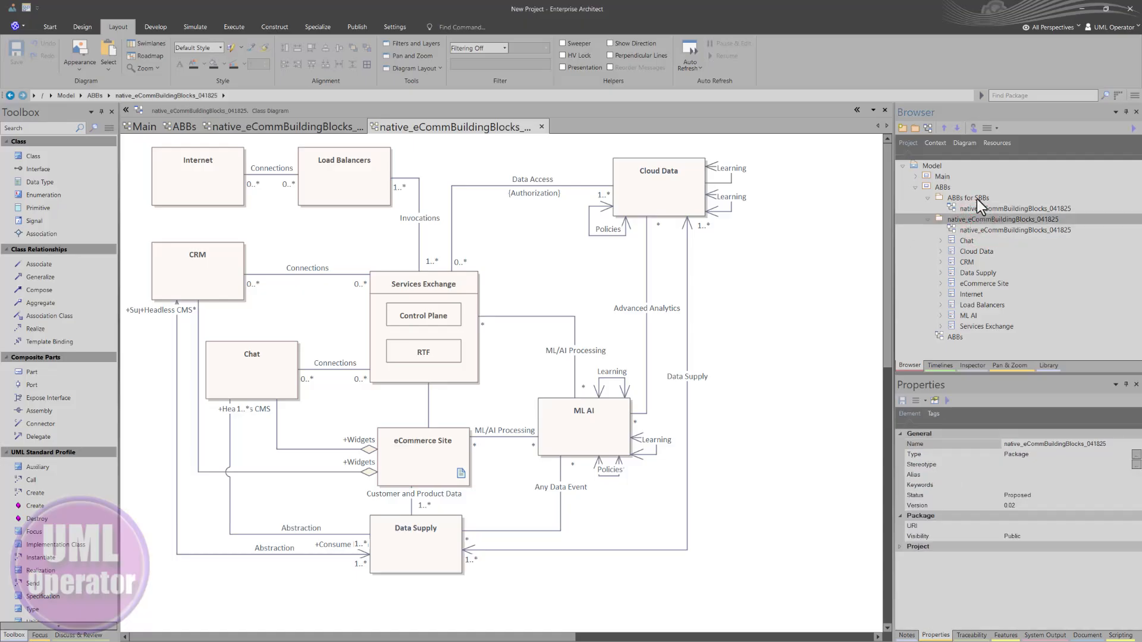
left_click(976, 198)
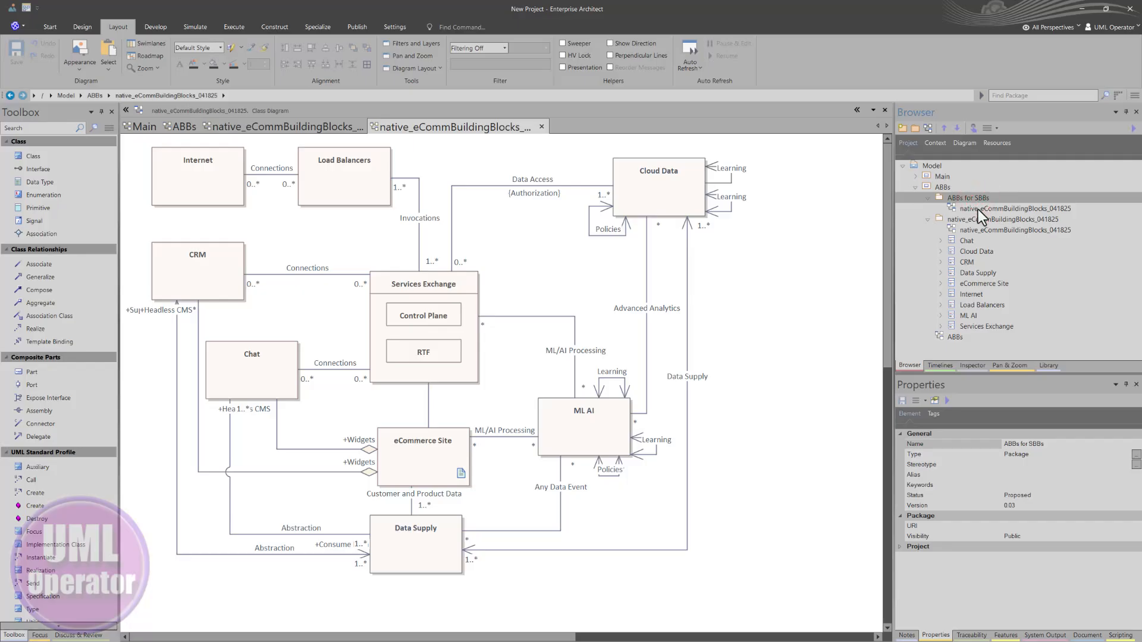
left_click(978, 209)
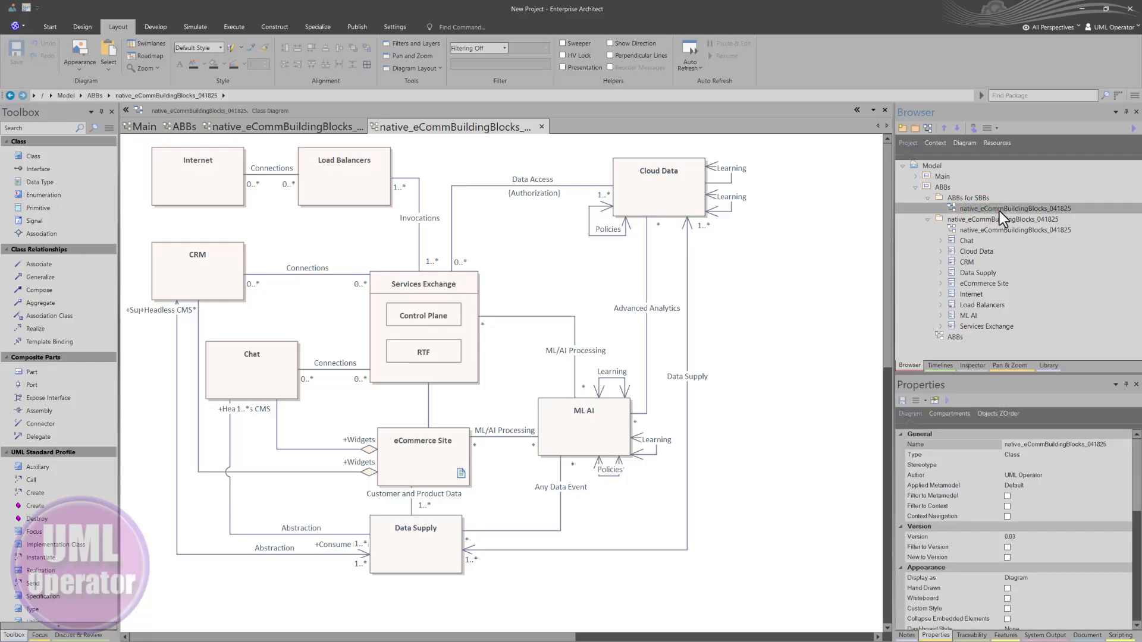
Rename the cloned diagram as "ABBs for SBBs" by copying the name of its parent package
left_click(999, 212)
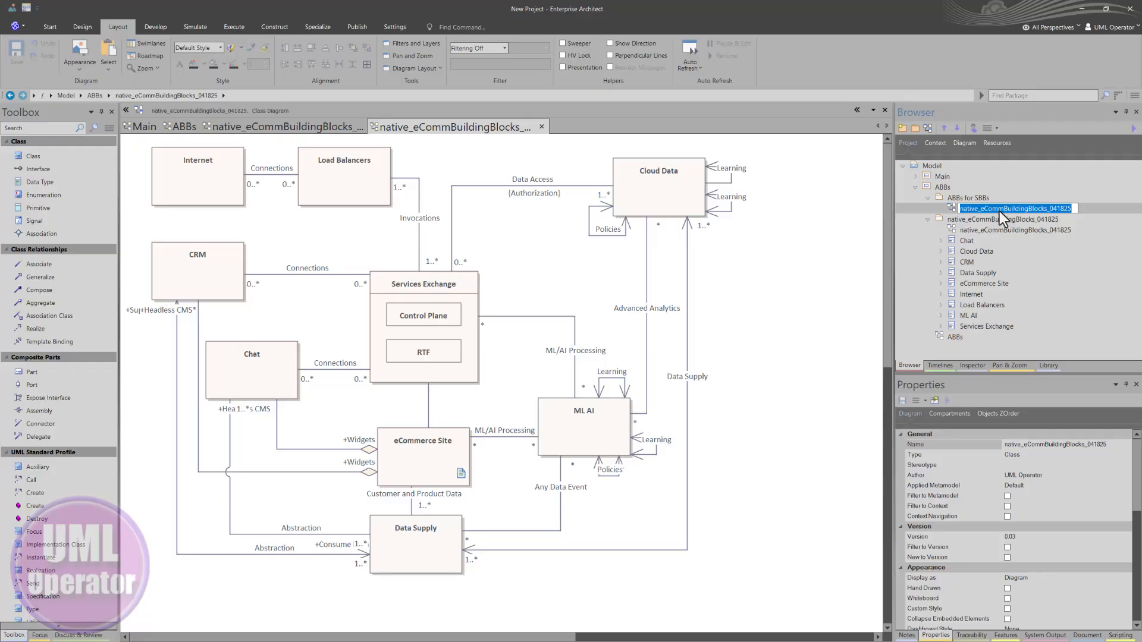
left_click(962, 199)
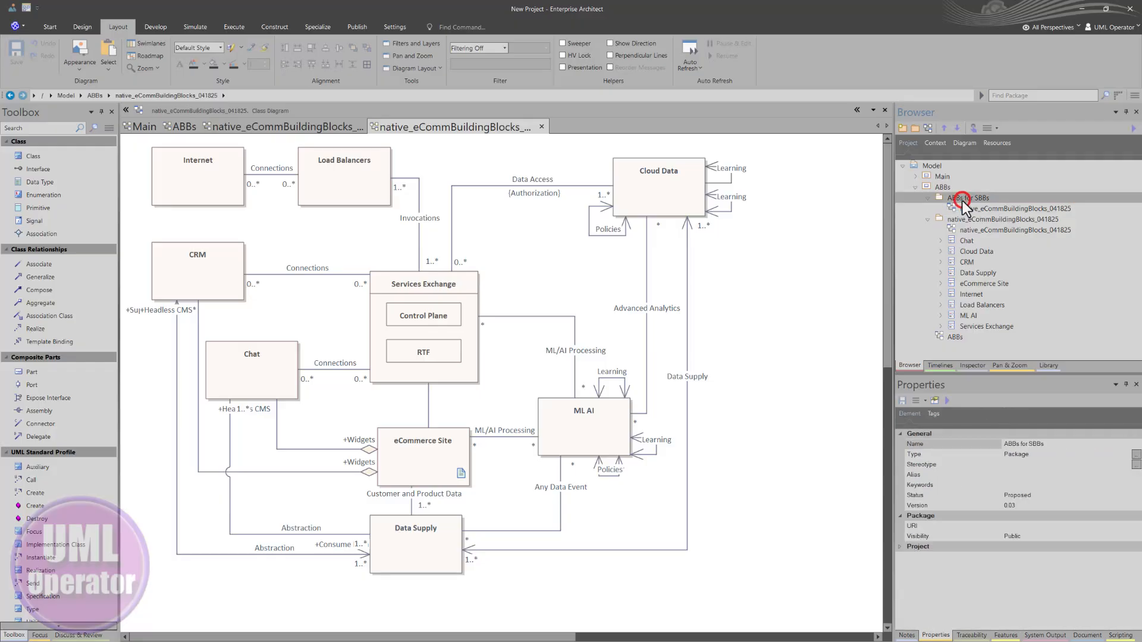
left_click(964, 199)
key("ctrl+c")
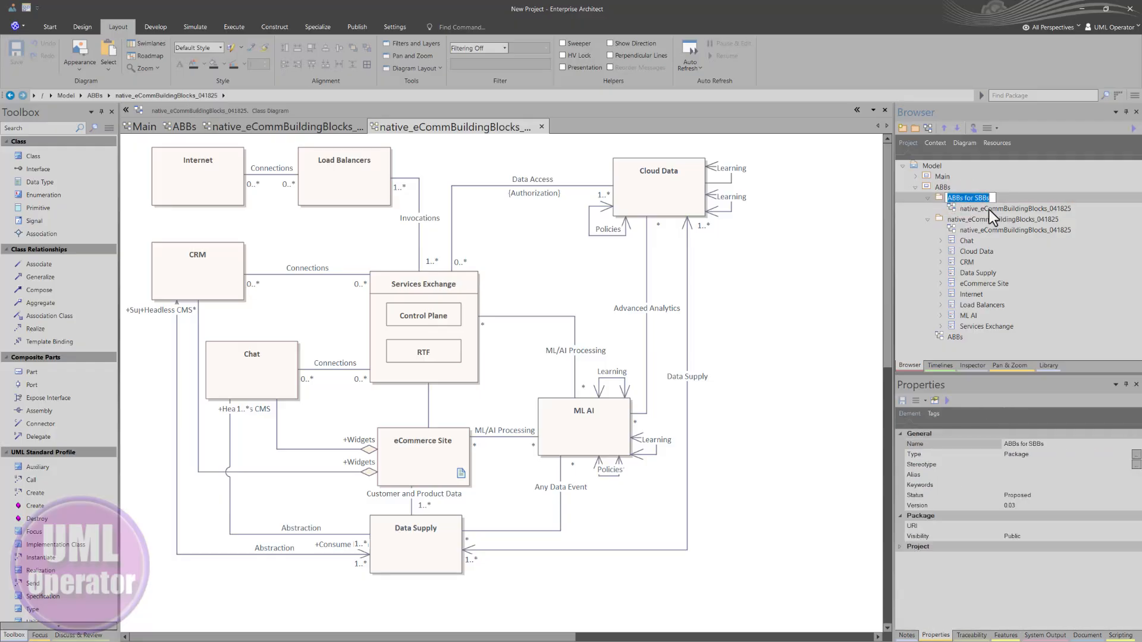
left_click(986, 211)
left_click(985, 209)
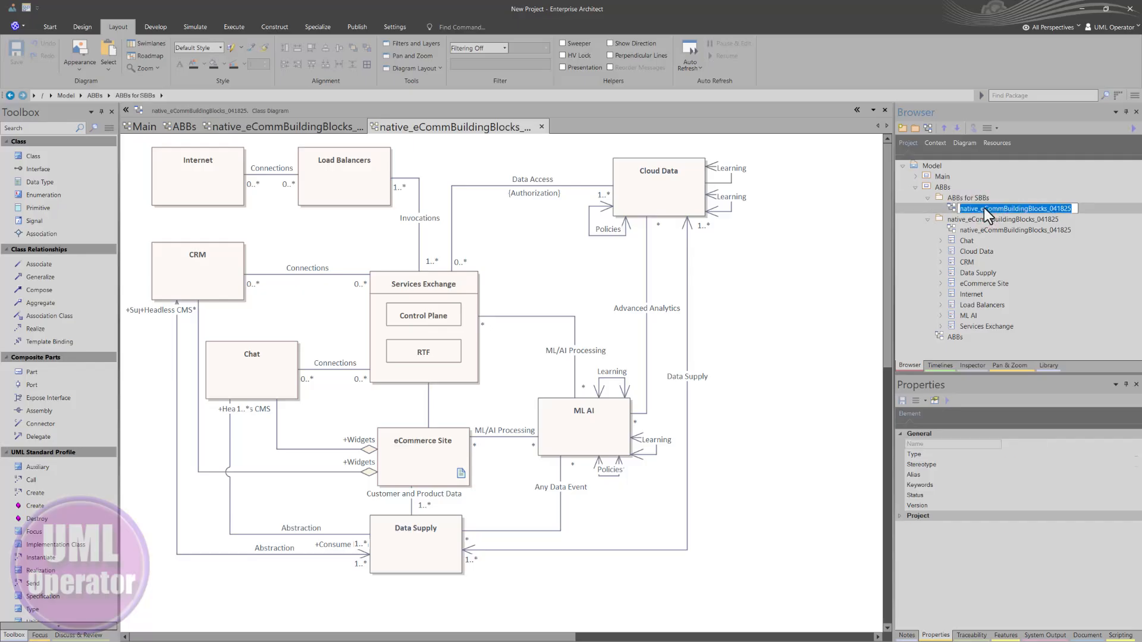
key("ctrl+v")
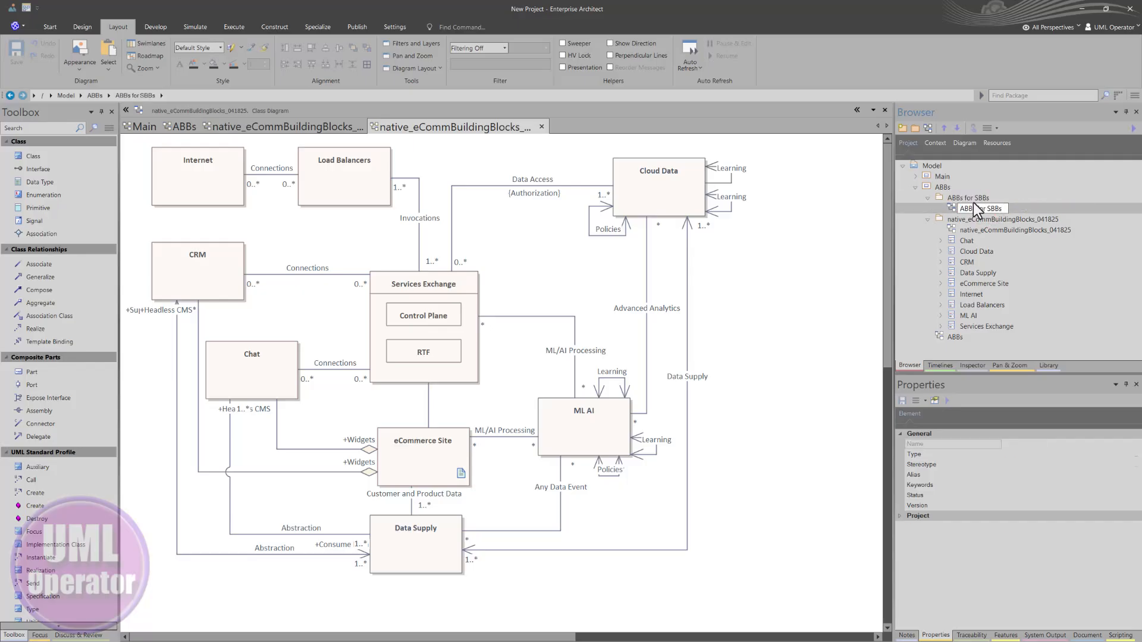
left_click(971, 201)
left_click(969, 208)
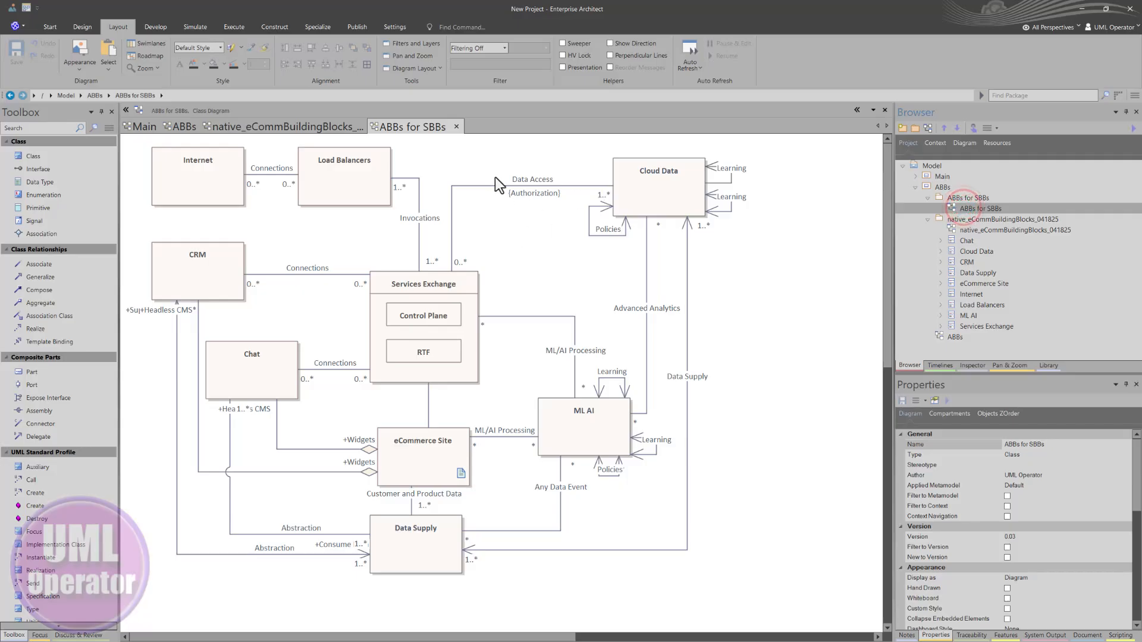
Compare the original native_eCommBuildingBlocks_041825 diagram with the cloned ABBs for SBBs diagram
left_click(312, 127)
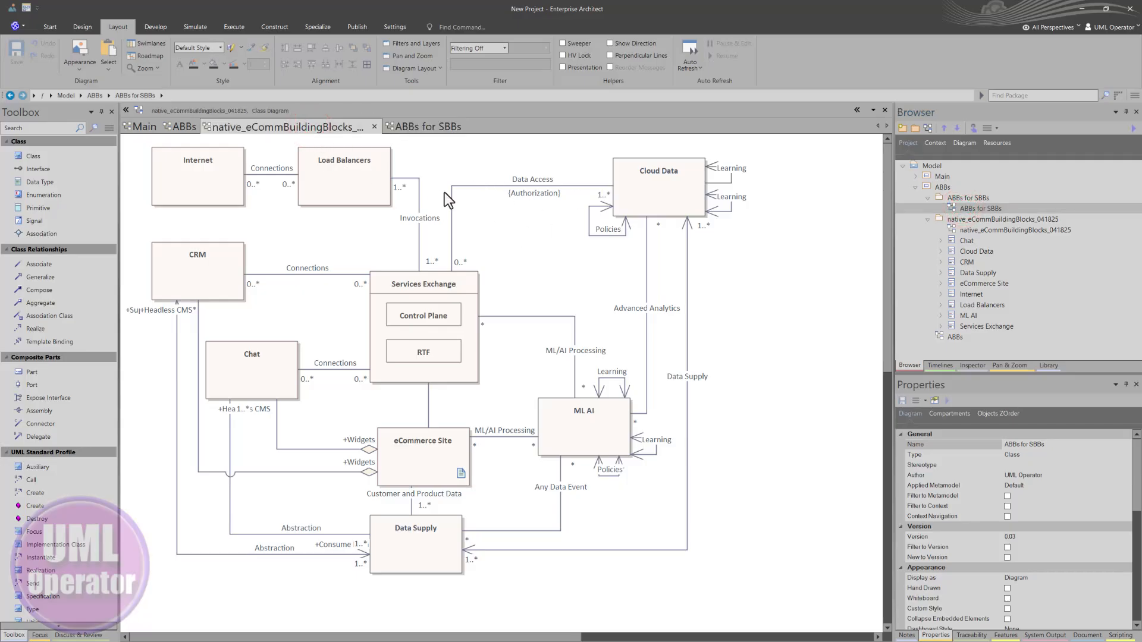
left_click(434, 129)
left_click(328, 128)
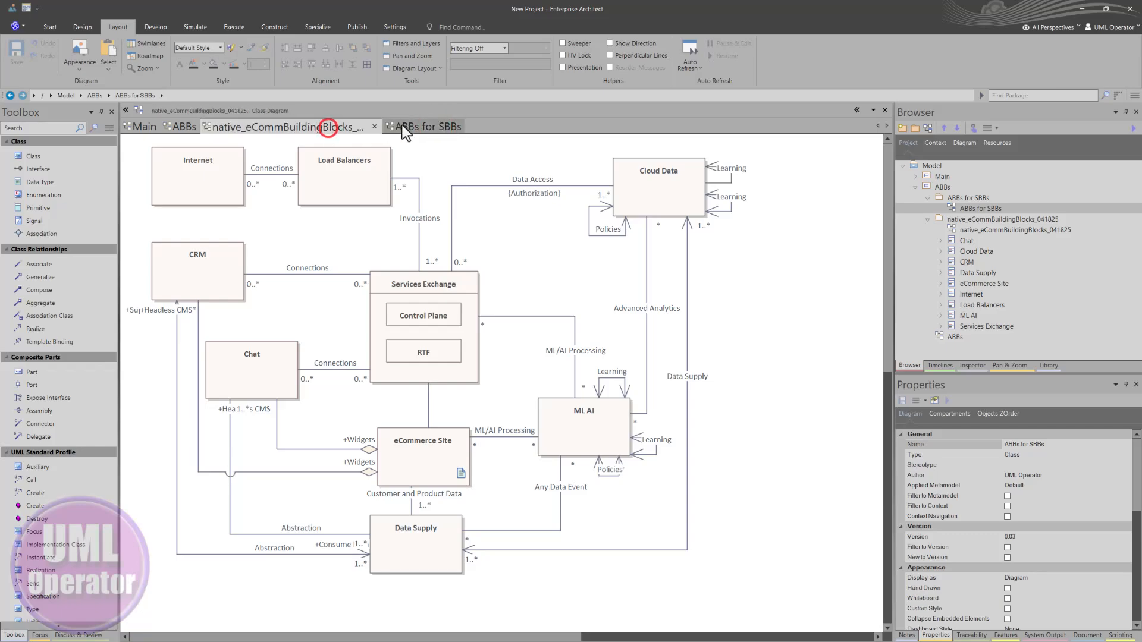
Close the ABBs for SBBs diagram, keep the original diagram in view, and collapse the ABBs for SBBs package
left_click(457, 125)
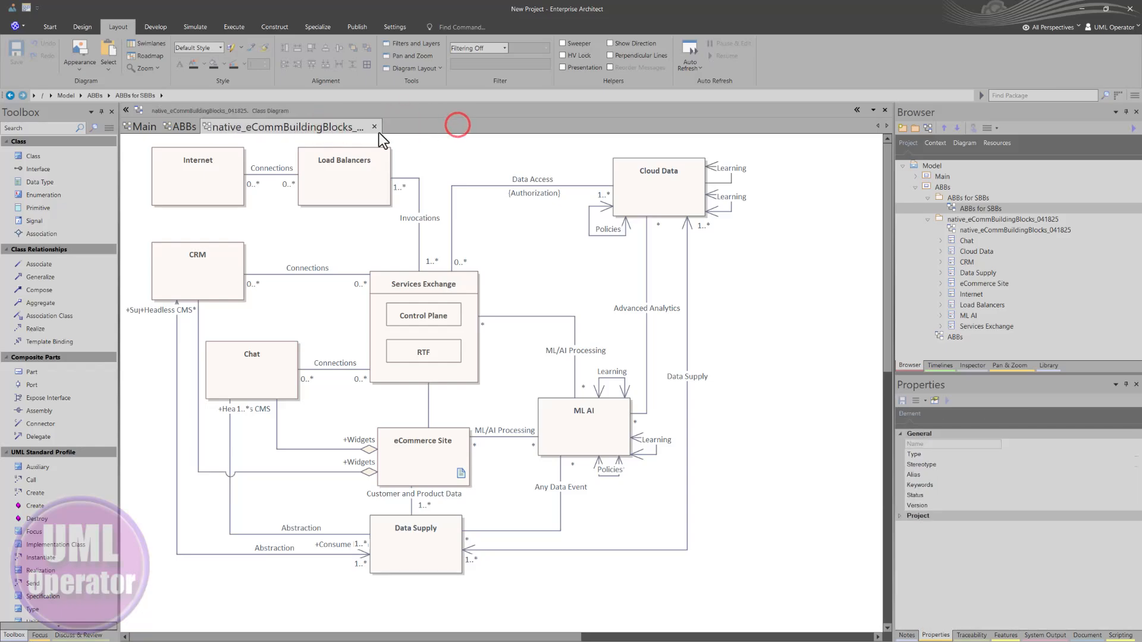
left_click(298, 132)
left_click(923, 198)
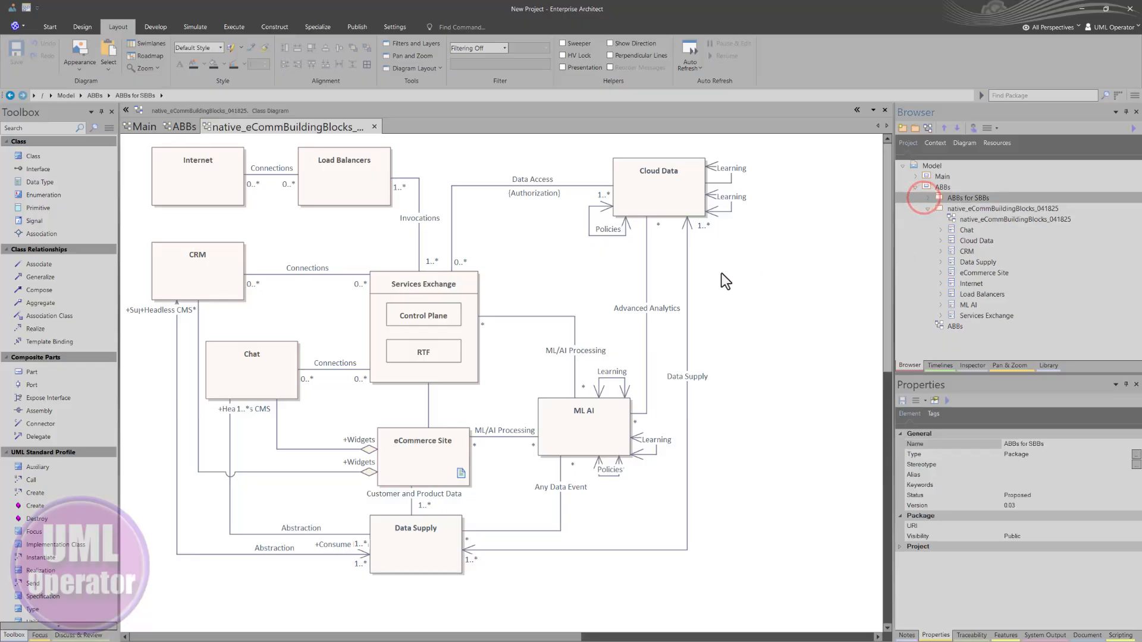
Open the Filters and Layers window for the original building blocks diagram, examine the filters, and show the layer list
left_click(530, 252)
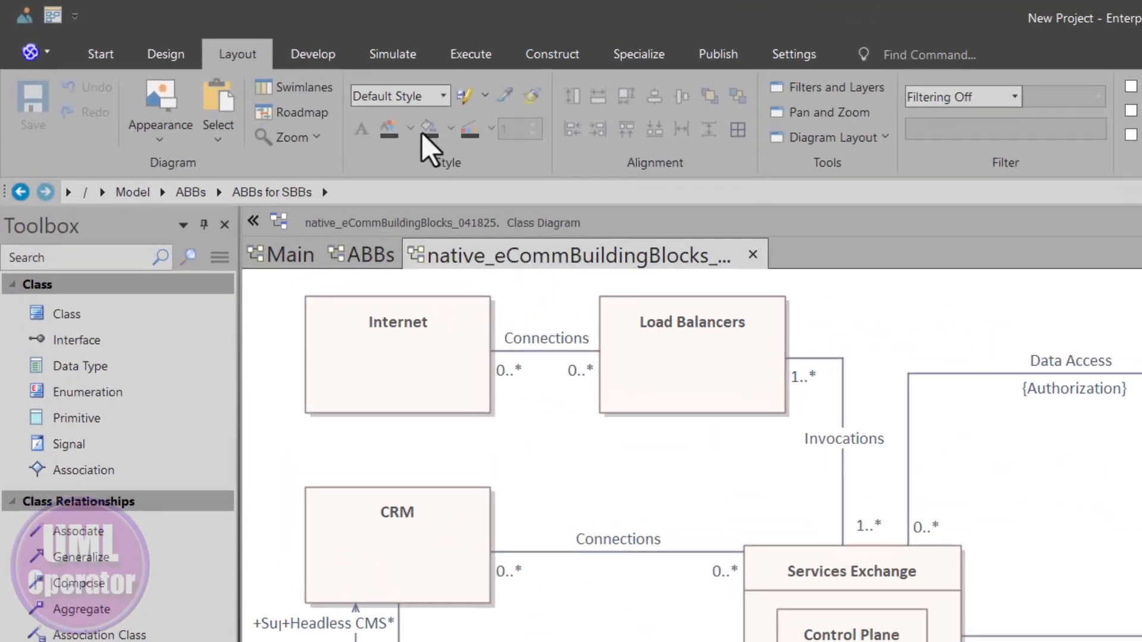
left_click(249, 54)
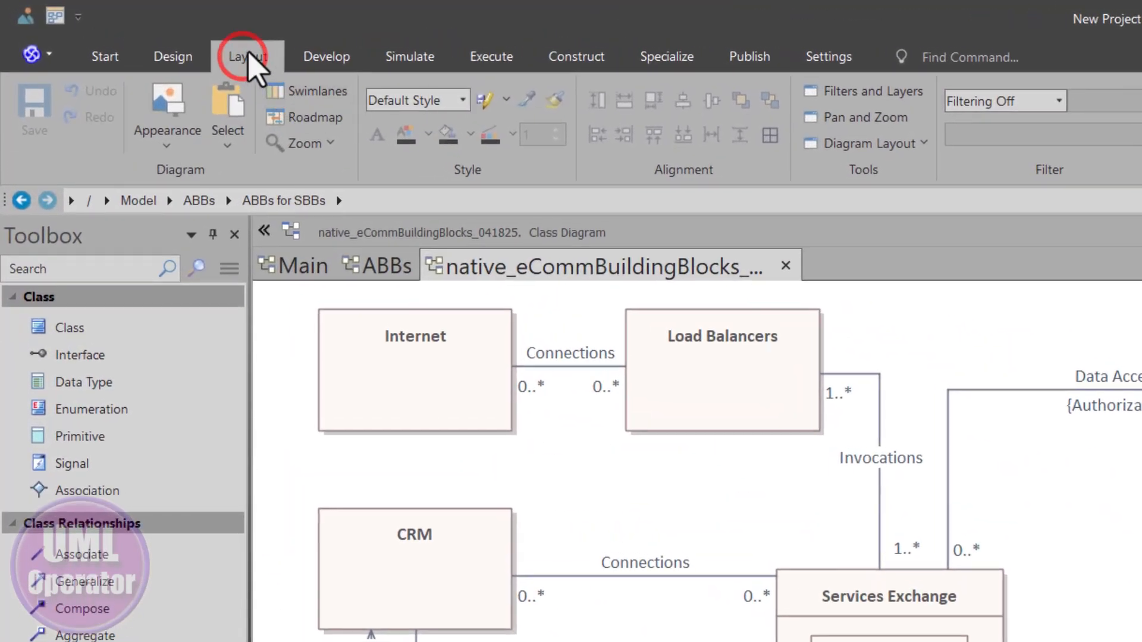
left_click(844, 94)
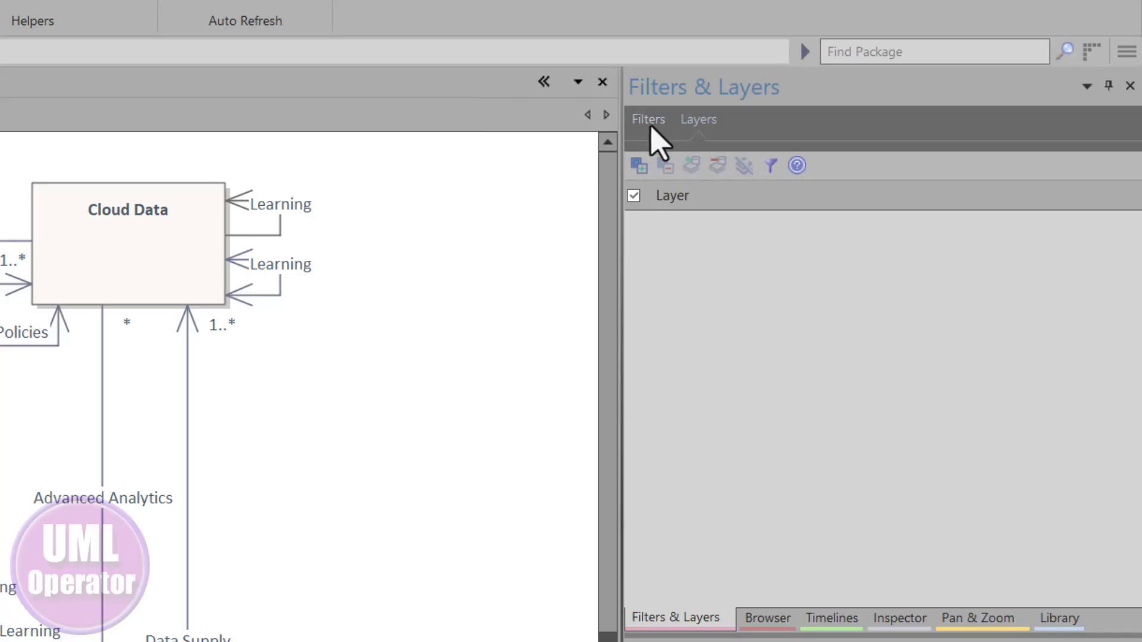
left_click(648, 121)
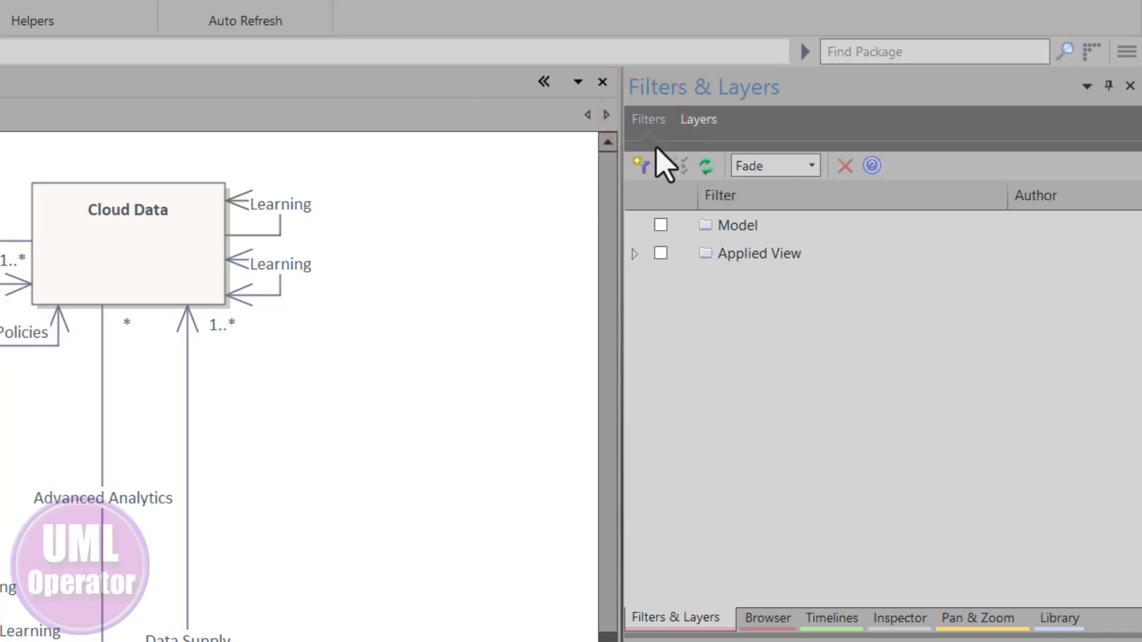
left_click(696, 120)
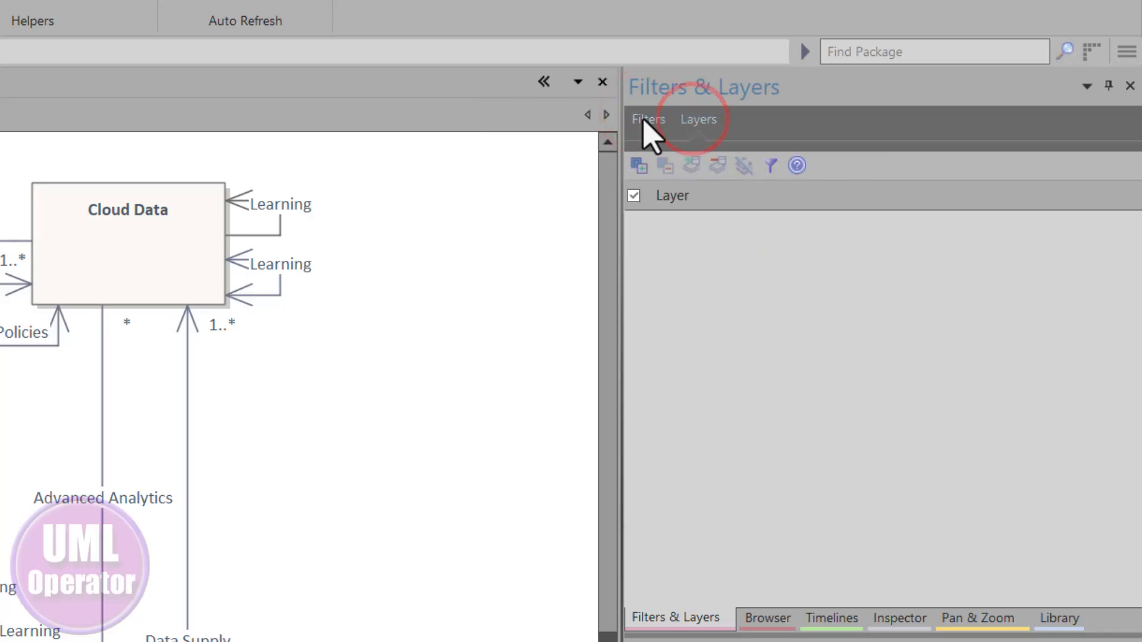
left_click(645, 120)
left_click(700, 119)
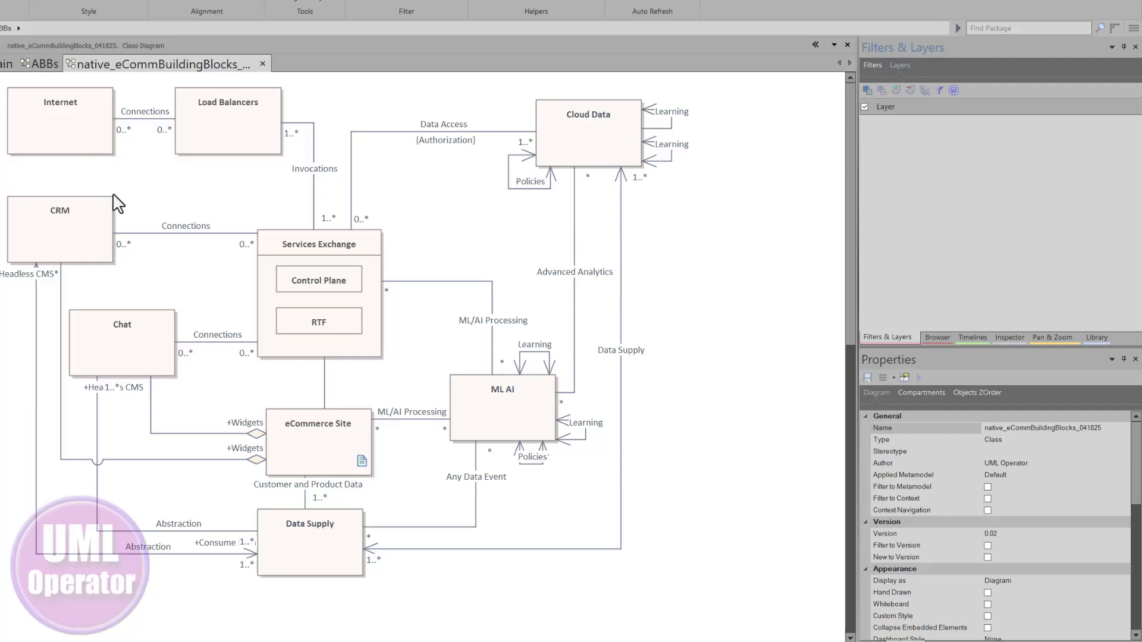
left_click(912, 145)
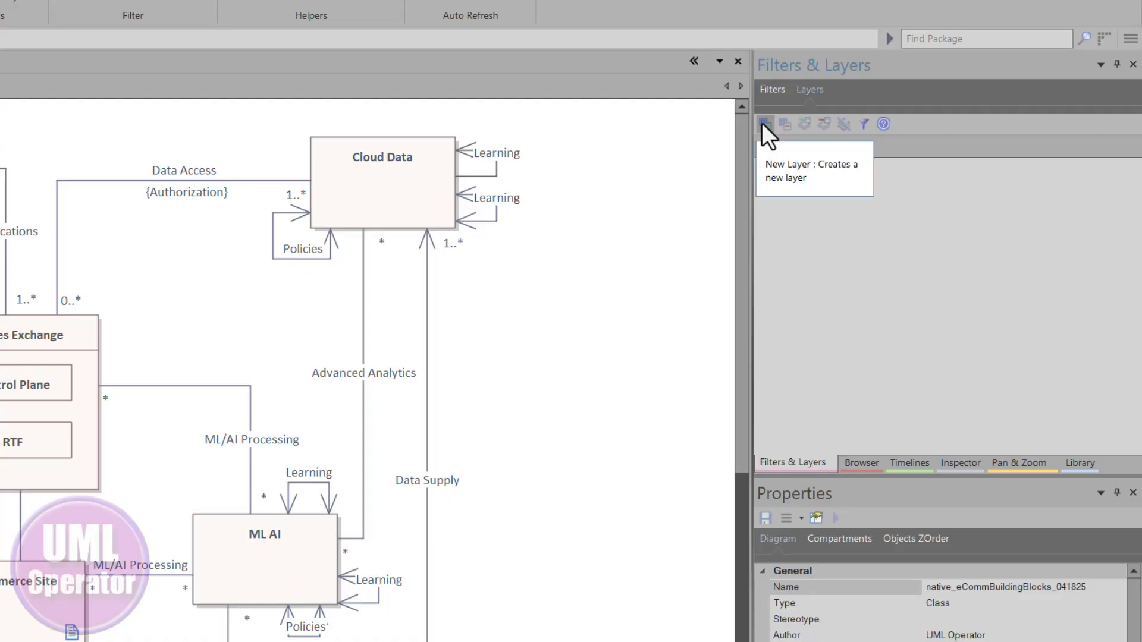
Add four new layers to the diagram
left_click(762, 124)
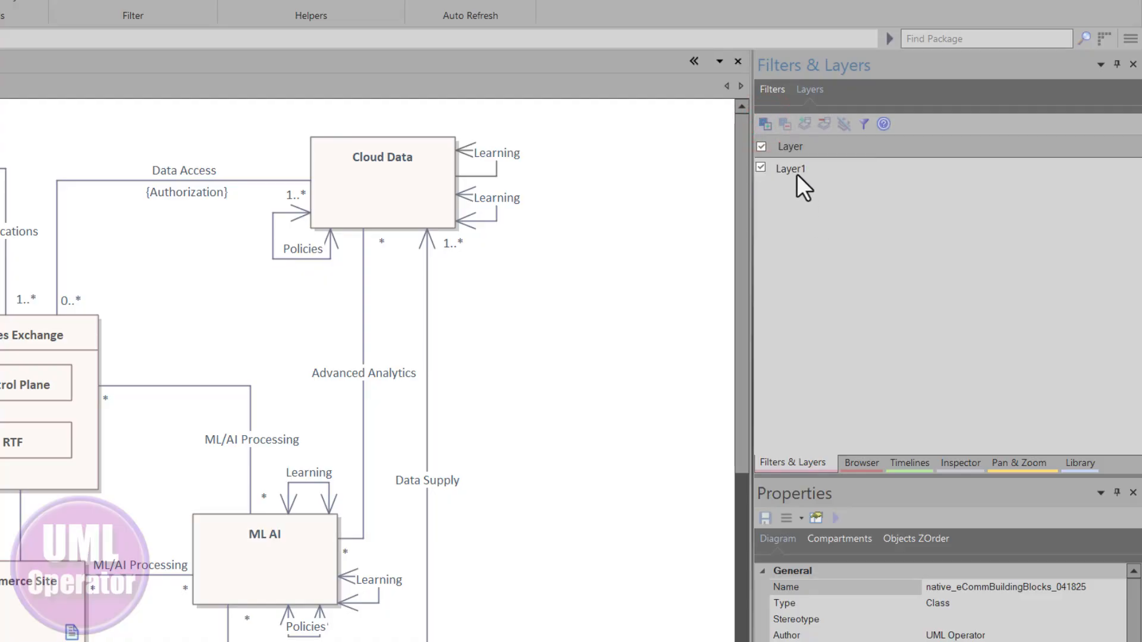
left_click(760, 118)
left_click(766, 124)
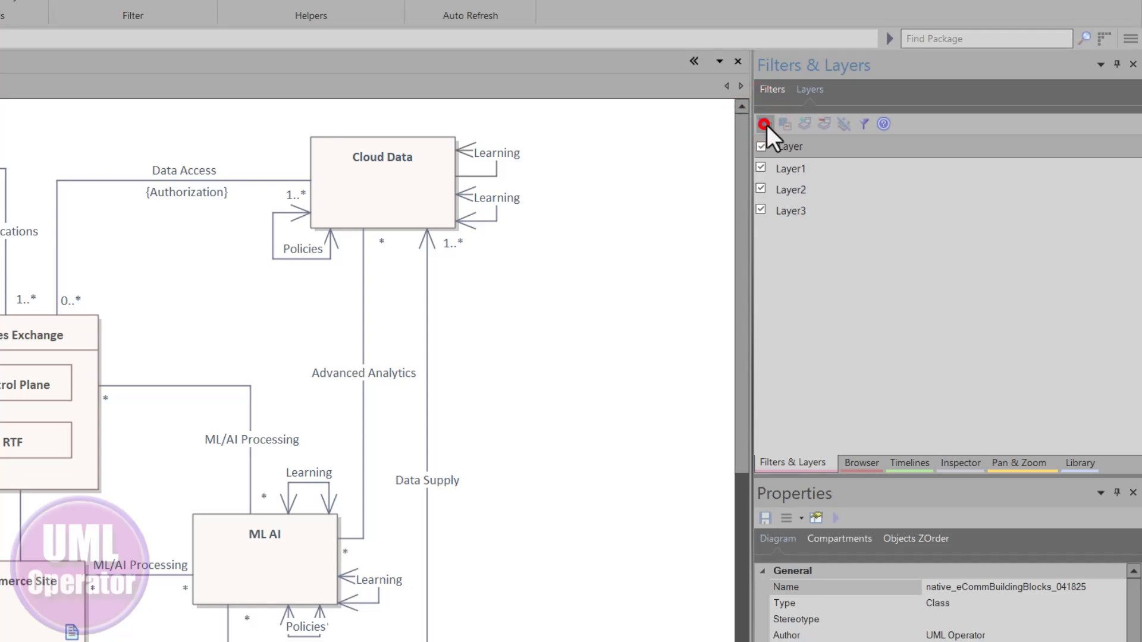
left_click(764, 125)
Rename the first layer as Front End Layer and the second as Middle Layer
left_click(795, 171)
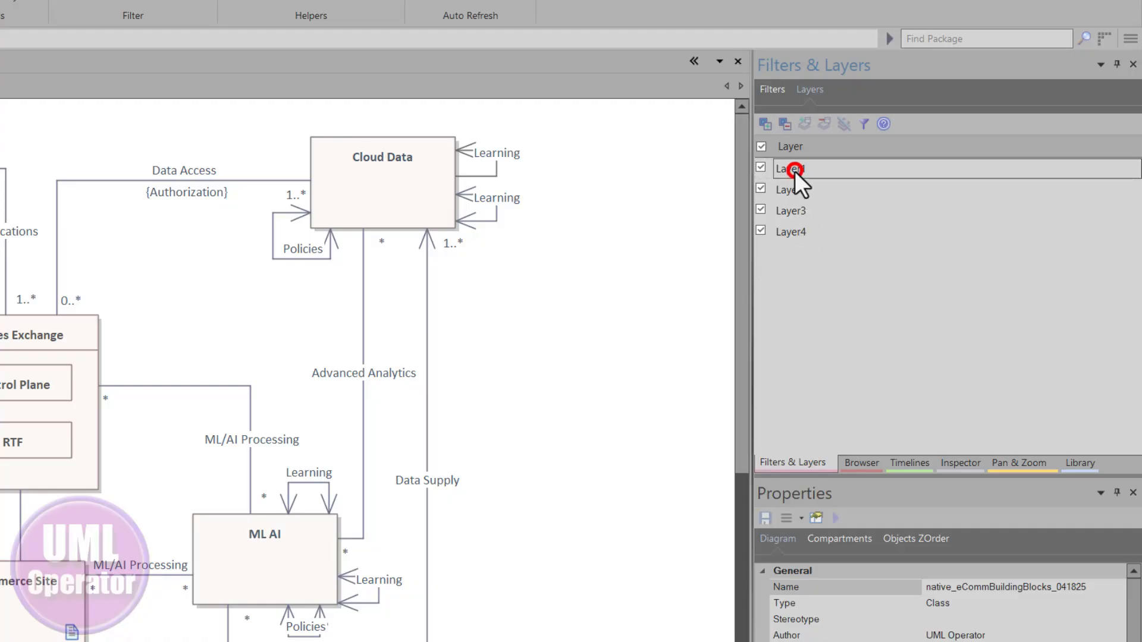
left_click(794, 170)
type("Front End")
key("Return")
left_click(784, 188)
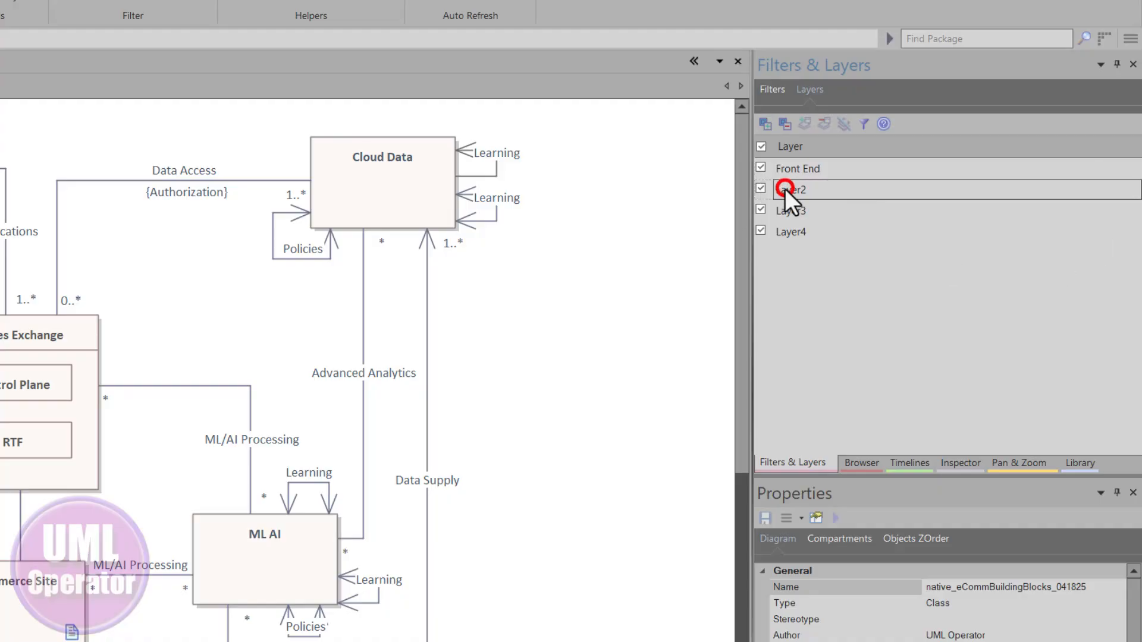
left_click(785, 189)
type("Middle Layer")
left_click(842, 171)
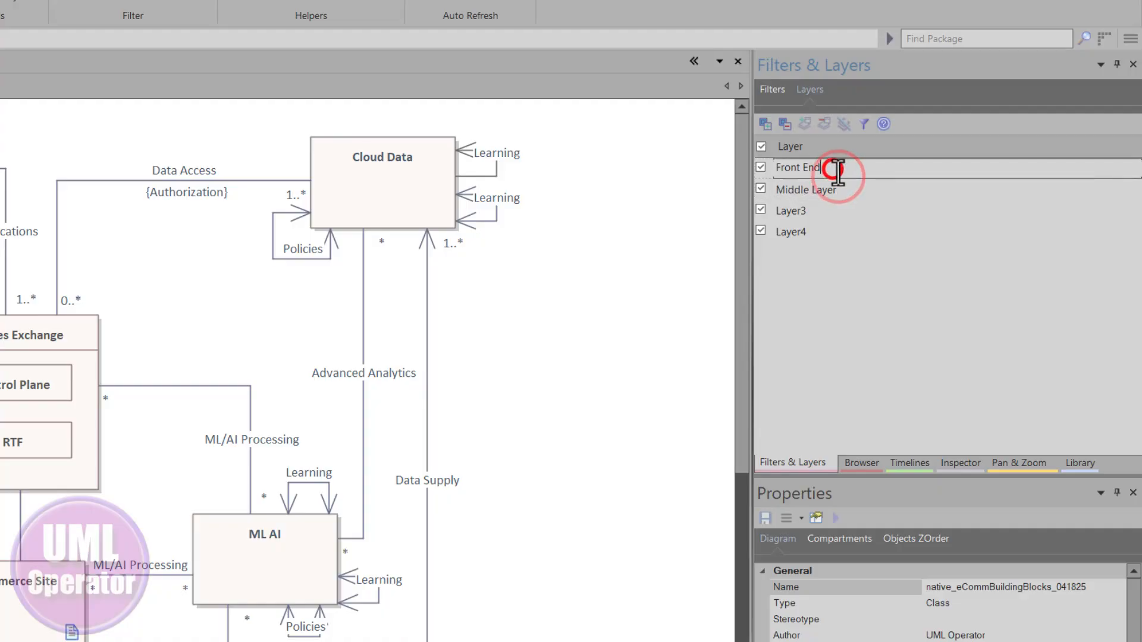
type("Layer")
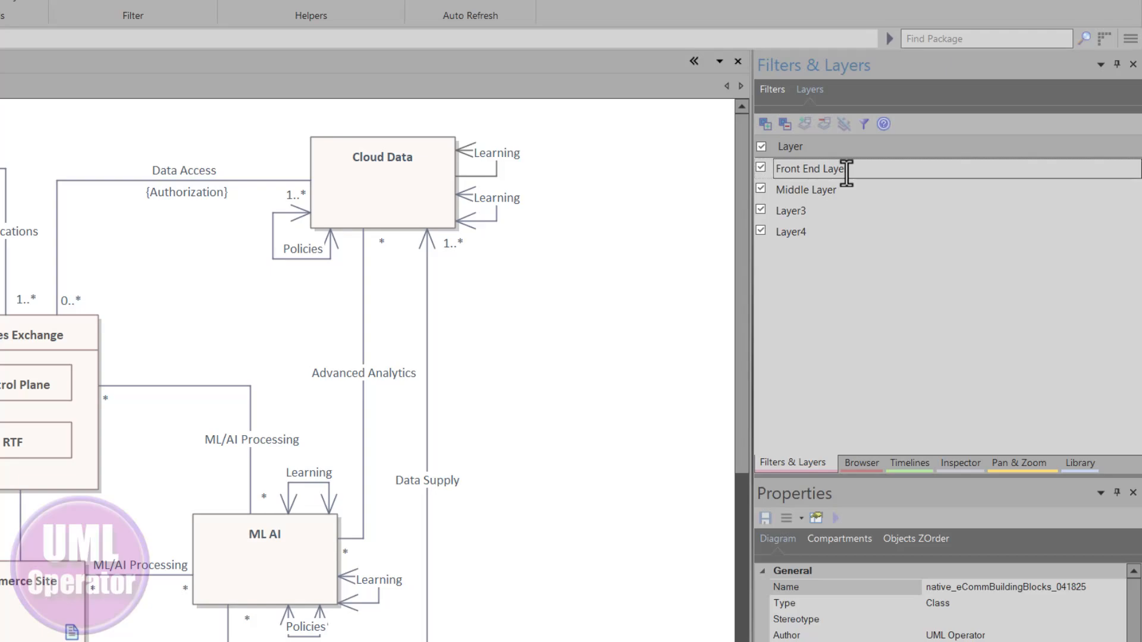
key("Return")
Rename the third layer as Backend Layer and the fourth as Data Analytics Layer
left_click(867, 211)
left_click(867, 211)
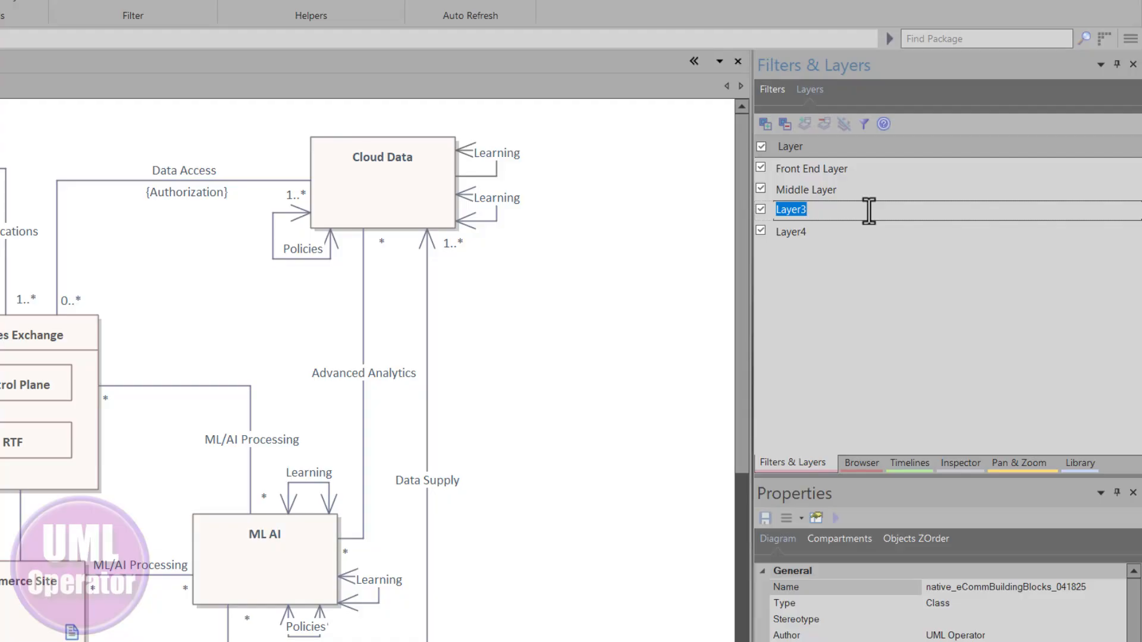
type("Backend Layer")
key("Return")
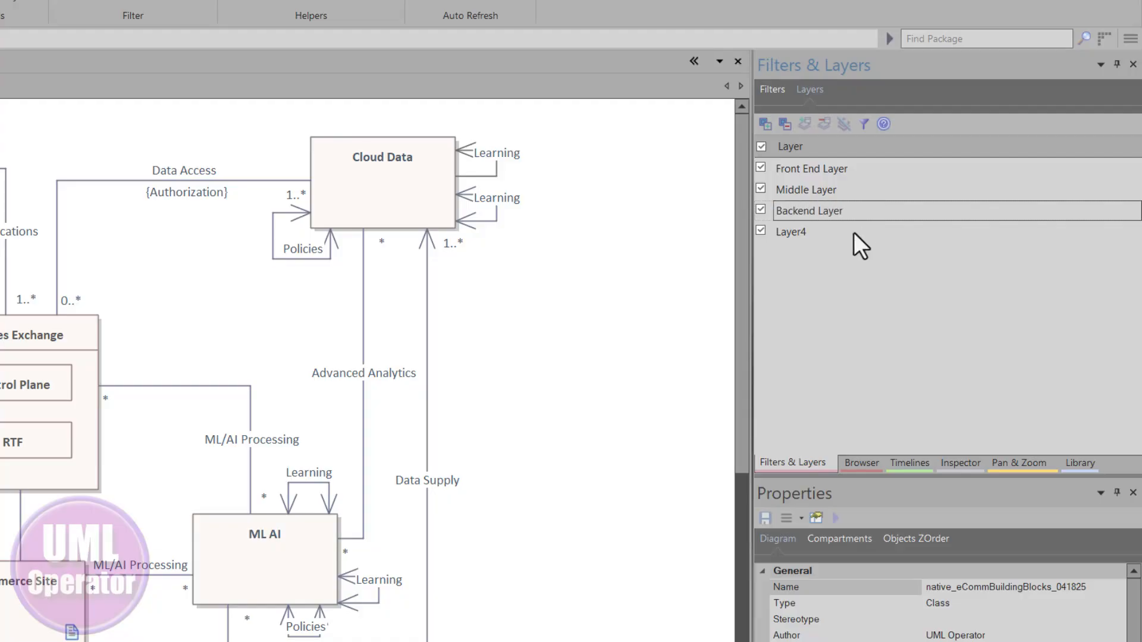
left_click(827, 234)
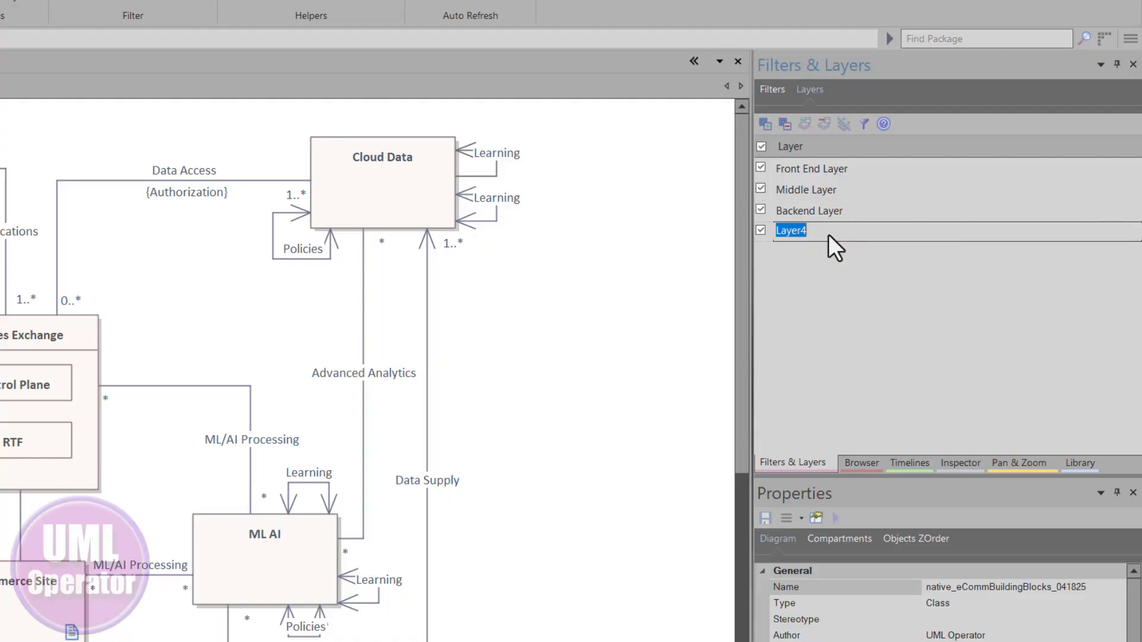
type("Data Analytics Layer")
key("Return")
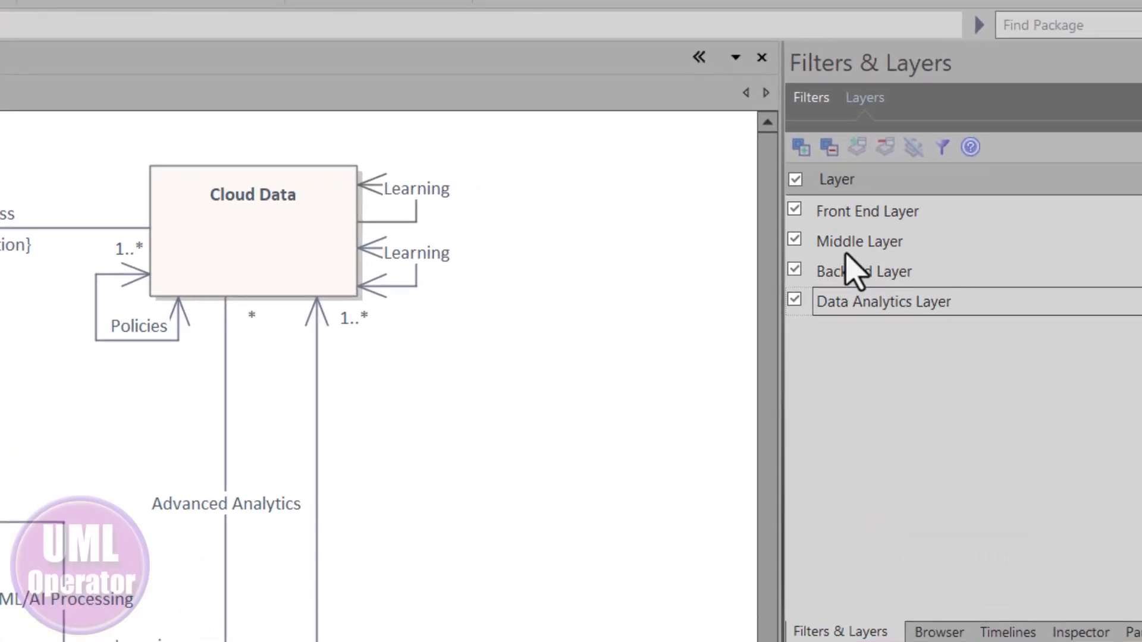
Show only the Front End Layer and add the Internet, CRM, Chat and eCommerce Site elements to it
left_click(795, 179)
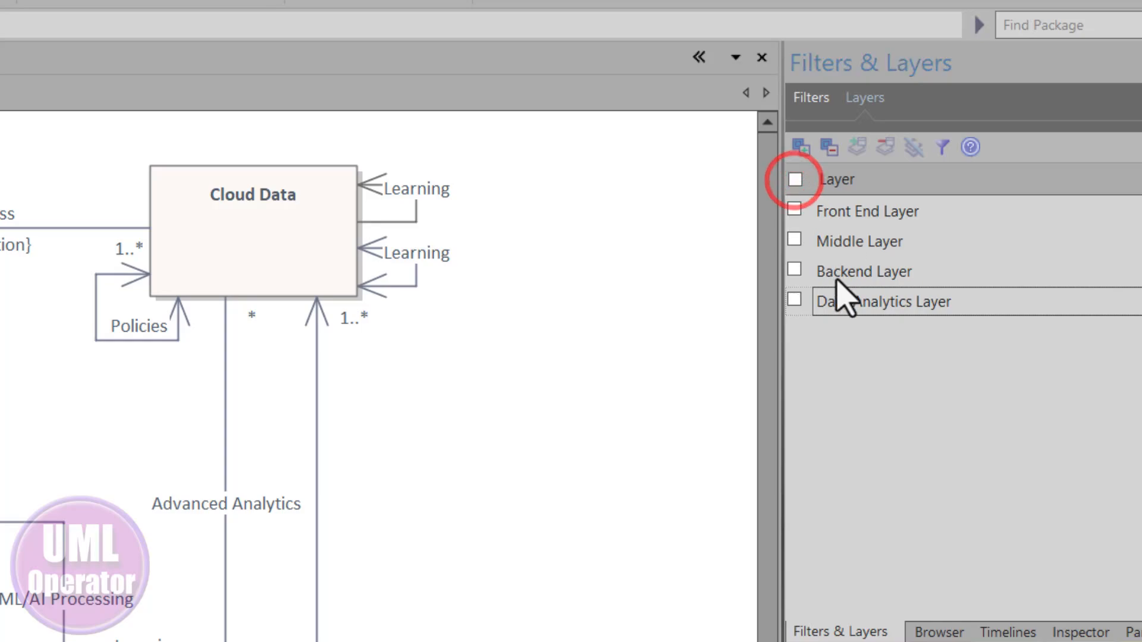
left_click(794, 210)
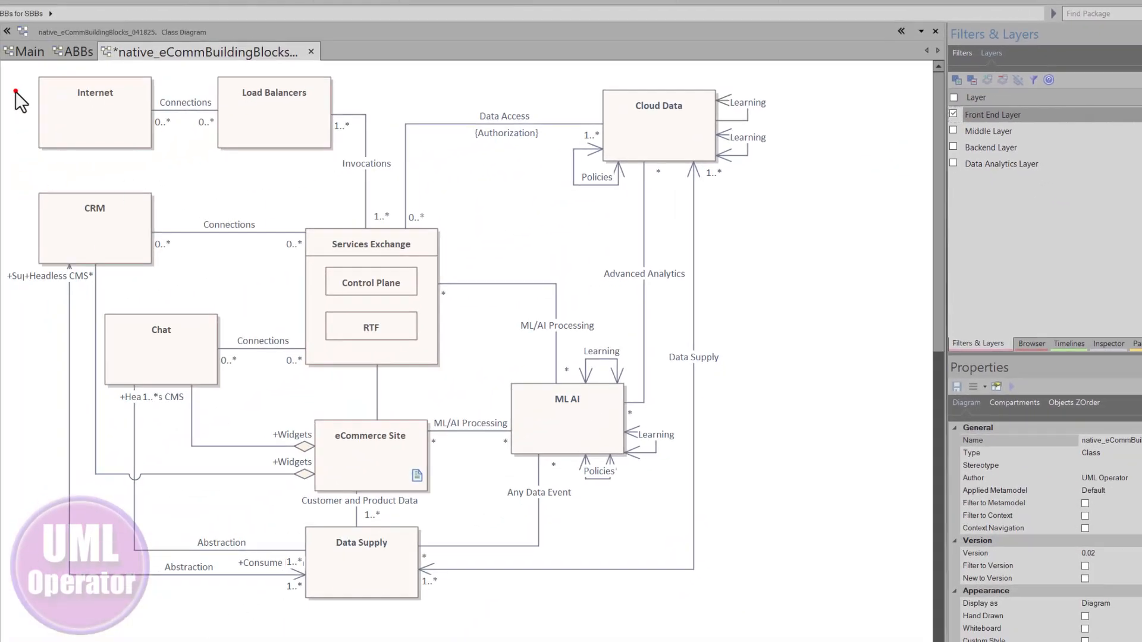
left_click_drag(16, 92, 198, 363)
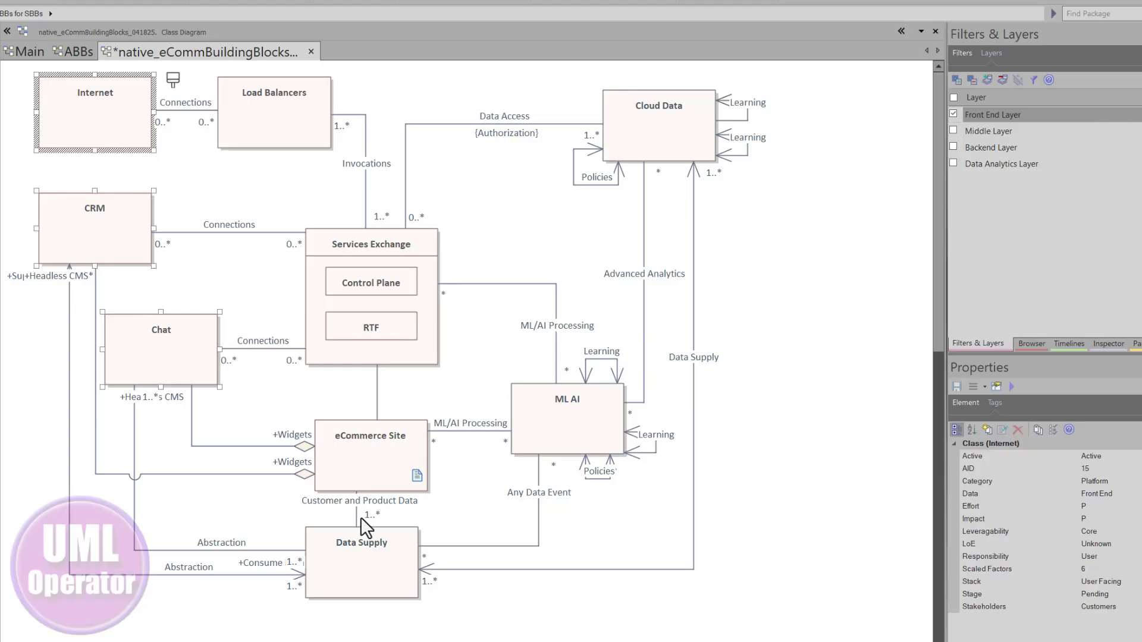
left_click(374, 461)
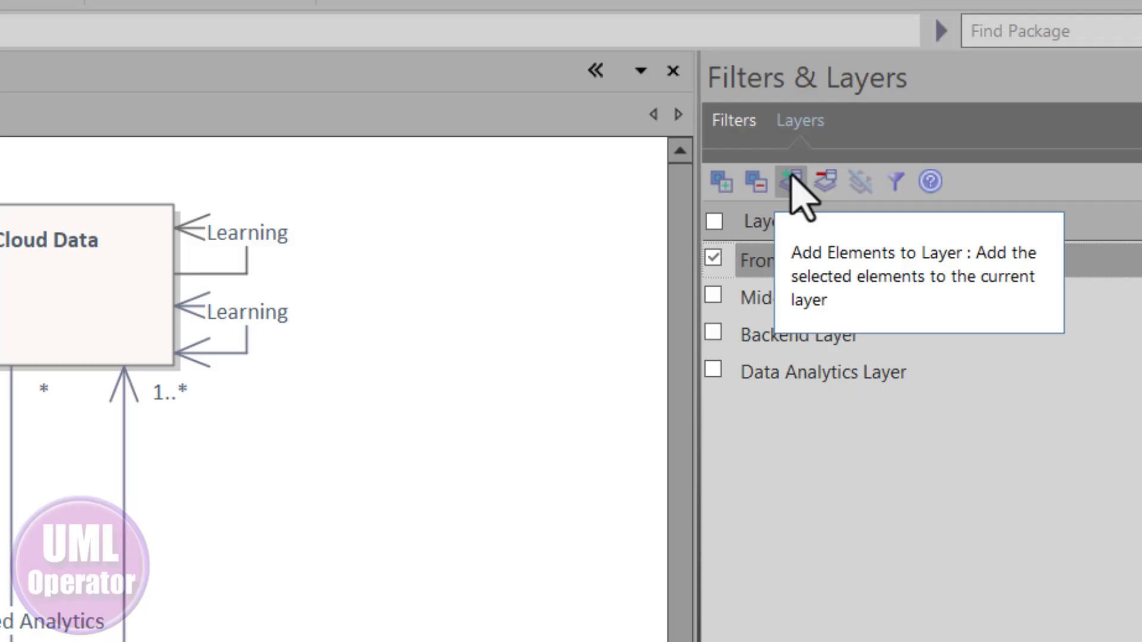
left_click(792, 177)
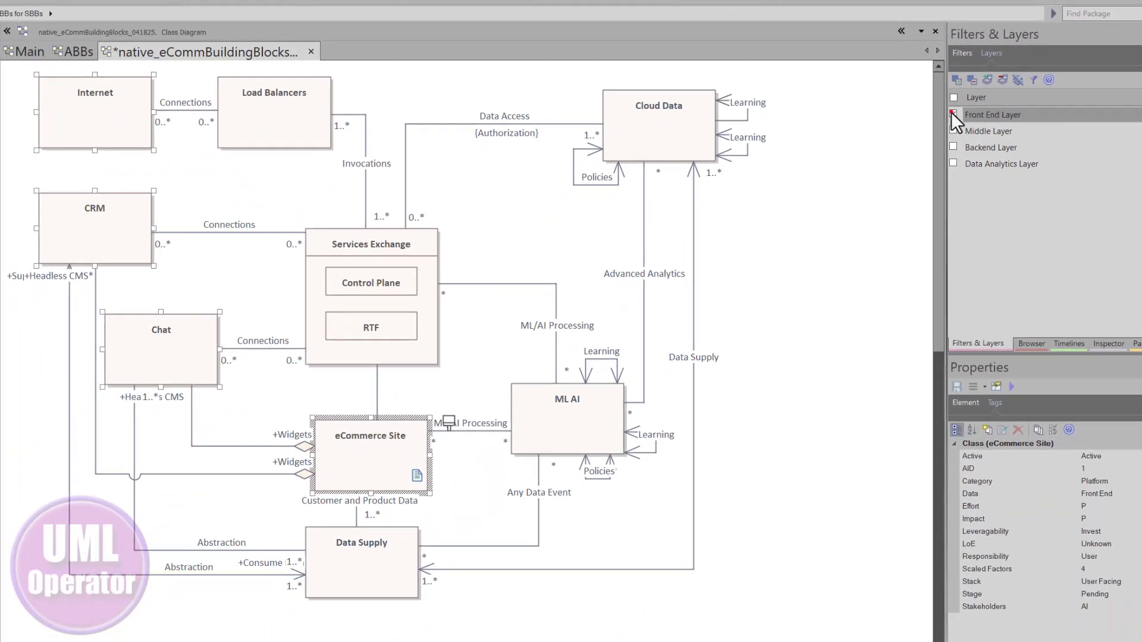
Toggle the Front End Layer's visibility to check its elements and leave the layer hidden
left_click(756, 232)
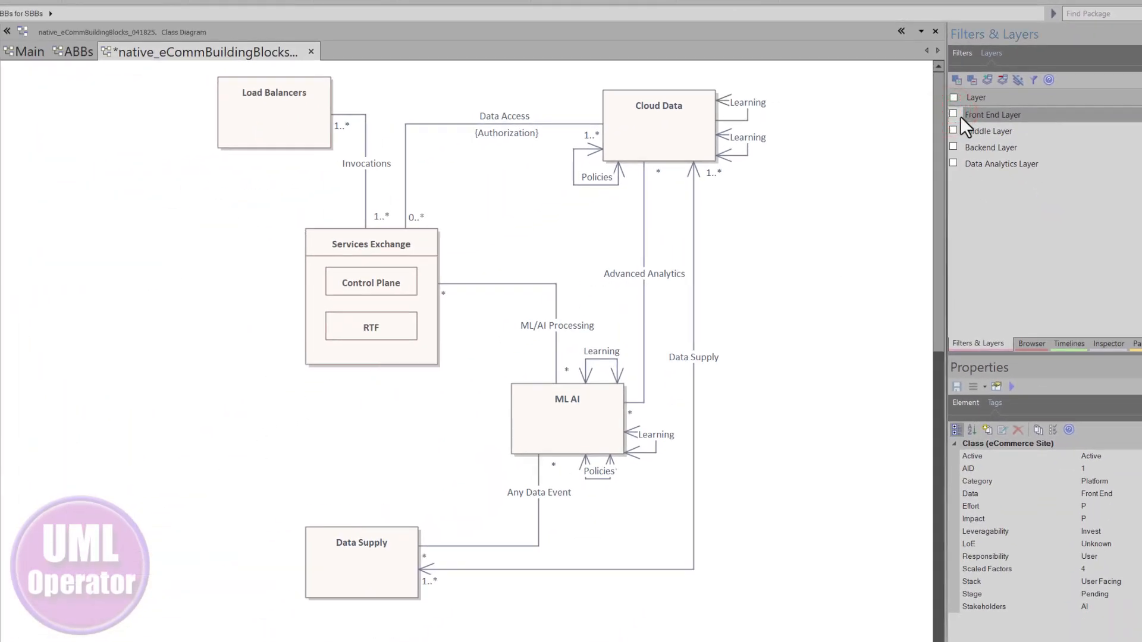
left_click(953, 113)
left_click(953, 113)
Activate the Middle Layer, add Load Balancers and Services Exchange with its Control Plane and RTF to it, and hide the layer
left_click(953, 130)
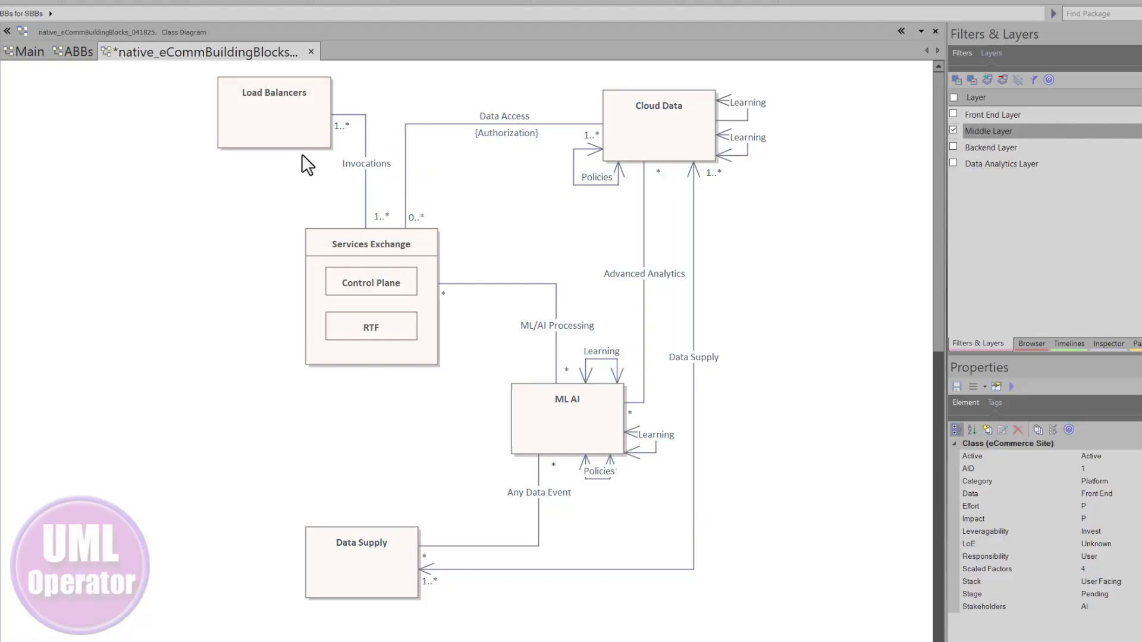
left_click_drag(170, 96, 448, 359)
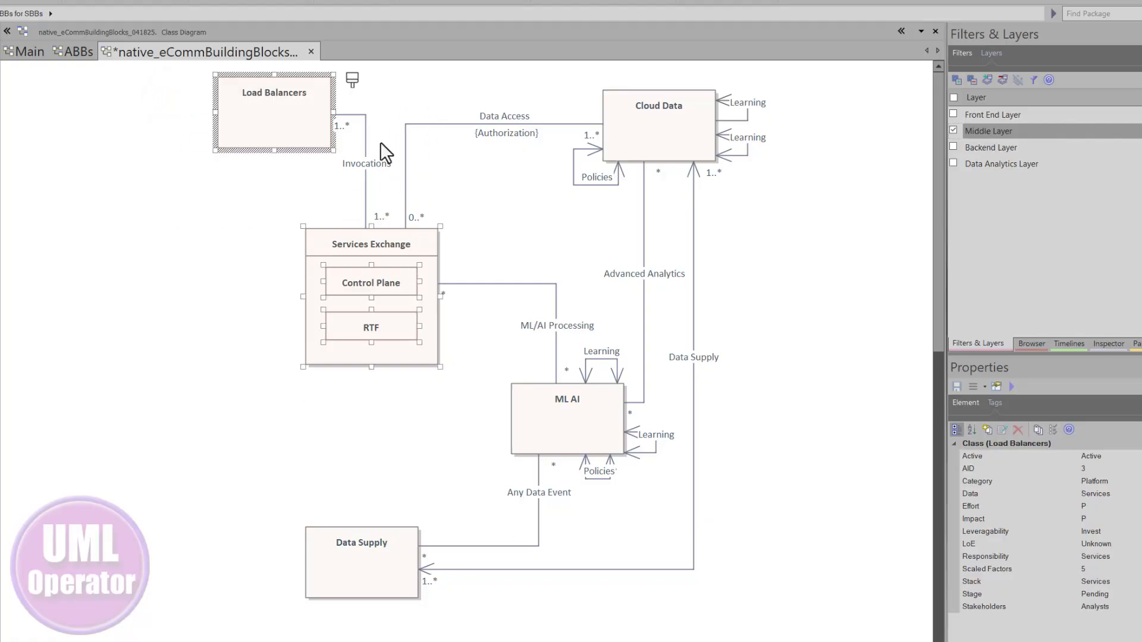
left_click(987, 80)
left_click(953, 130)
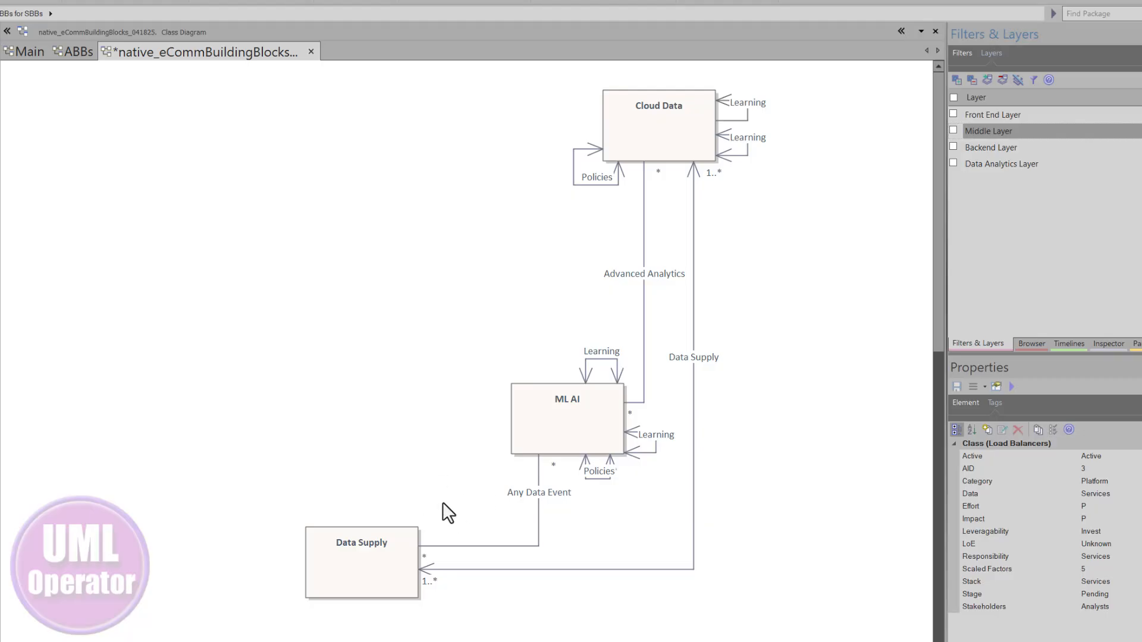
Activate the Backend Layer, add the Data Supply element to it, and hide the layer
left_click(954, 146)
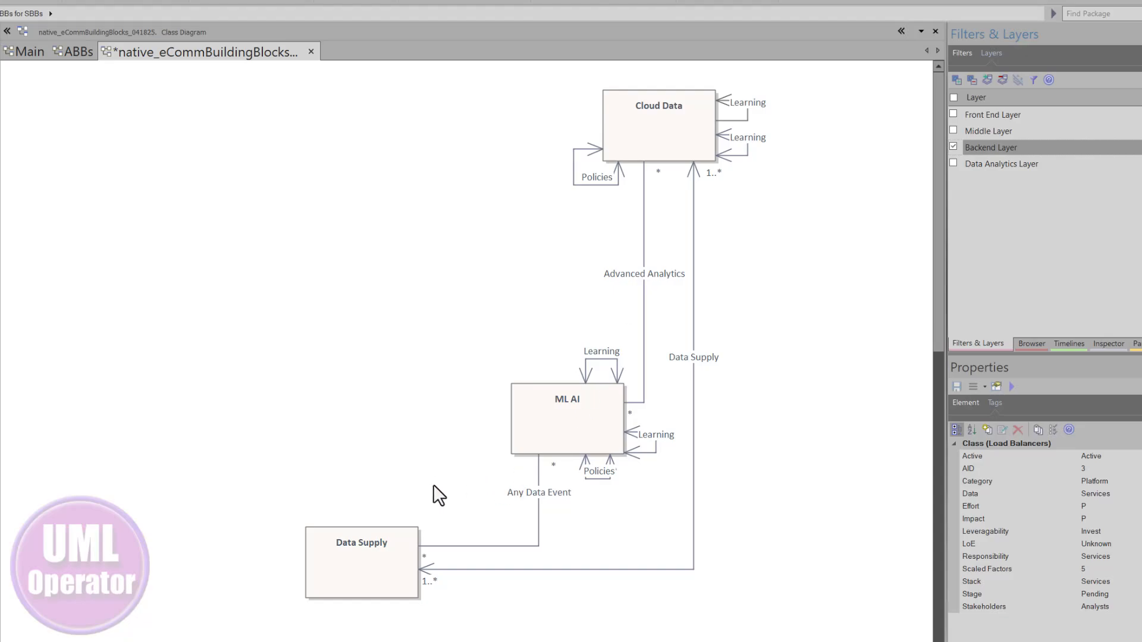
left_click(341, 569)
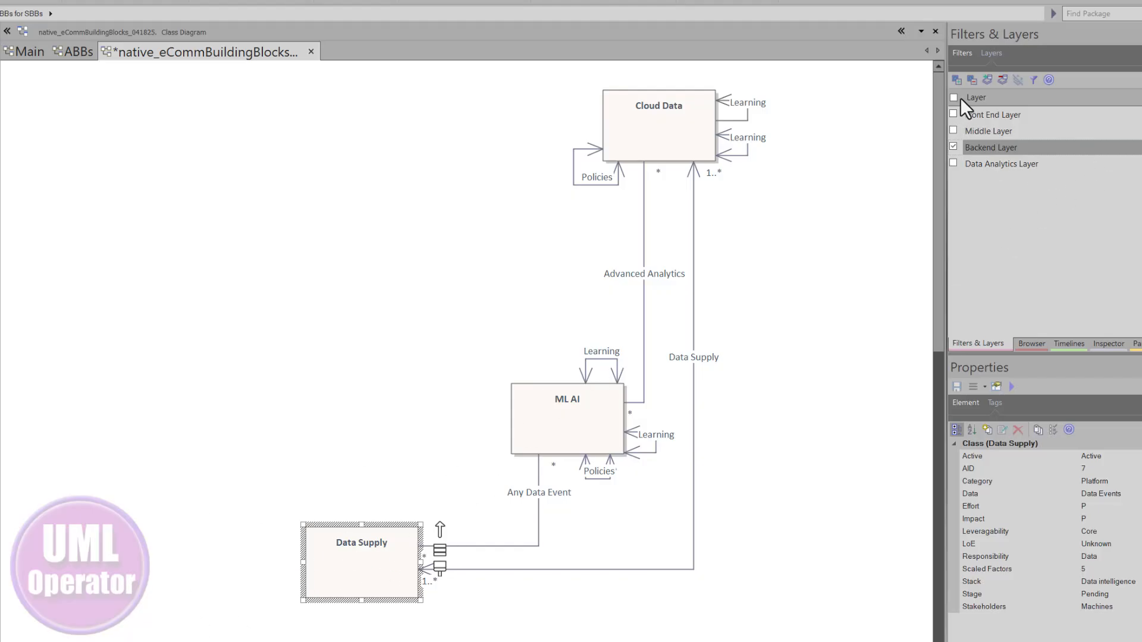
left_click(953, 146)
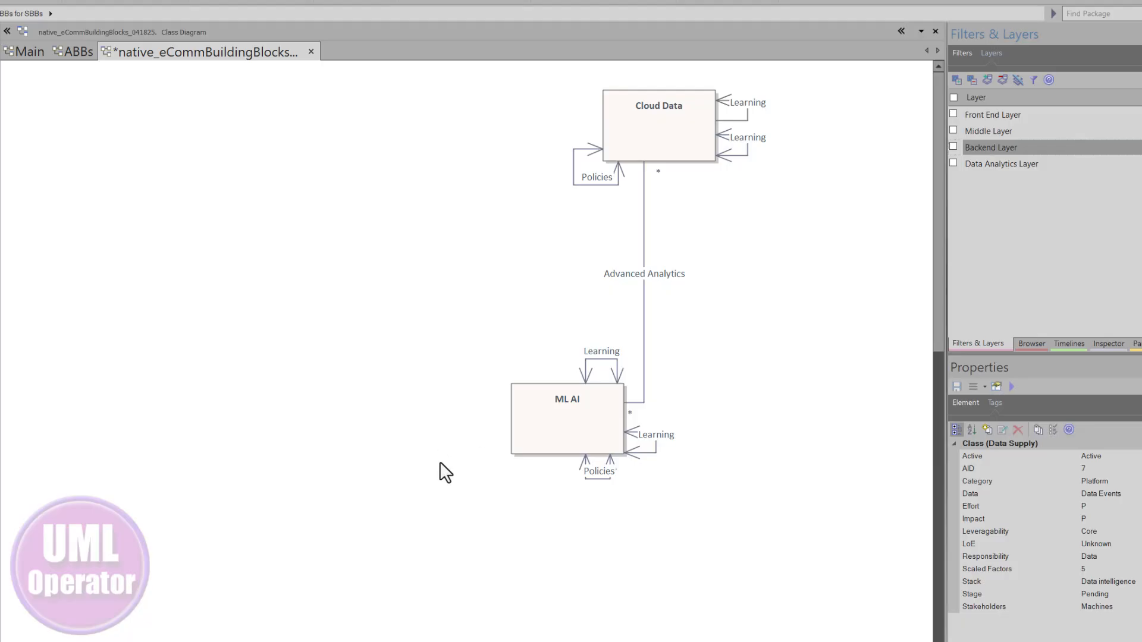
left_click(421, 487)
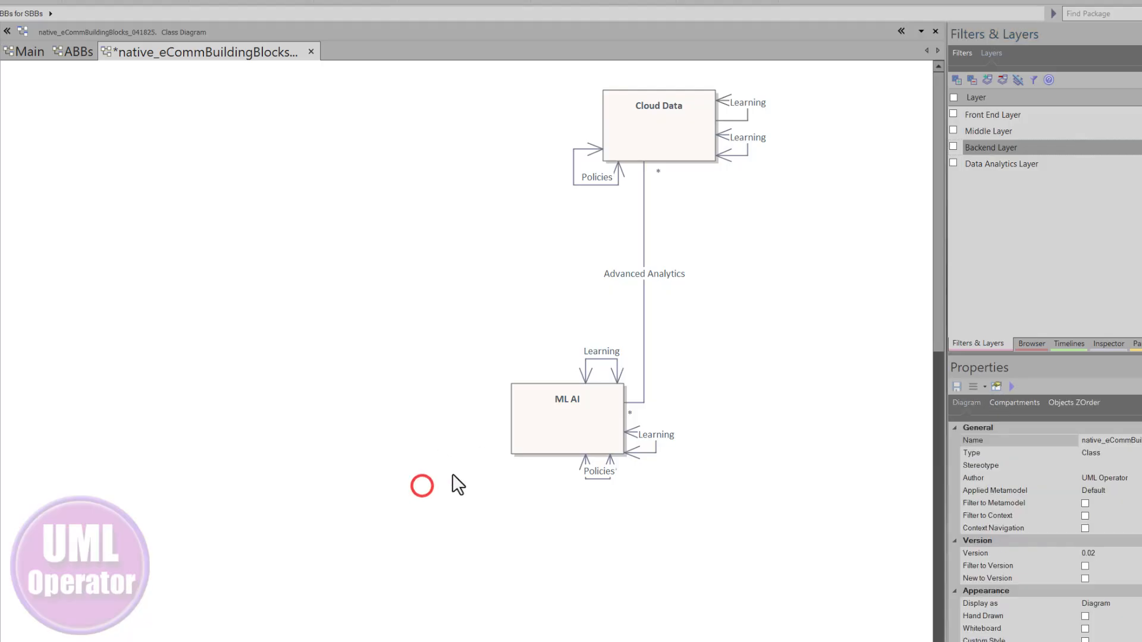
Activate the Data Analytics Layer, add the ML AI and Cloud Data elements to it, and hide the layer
left_click(953, 163)
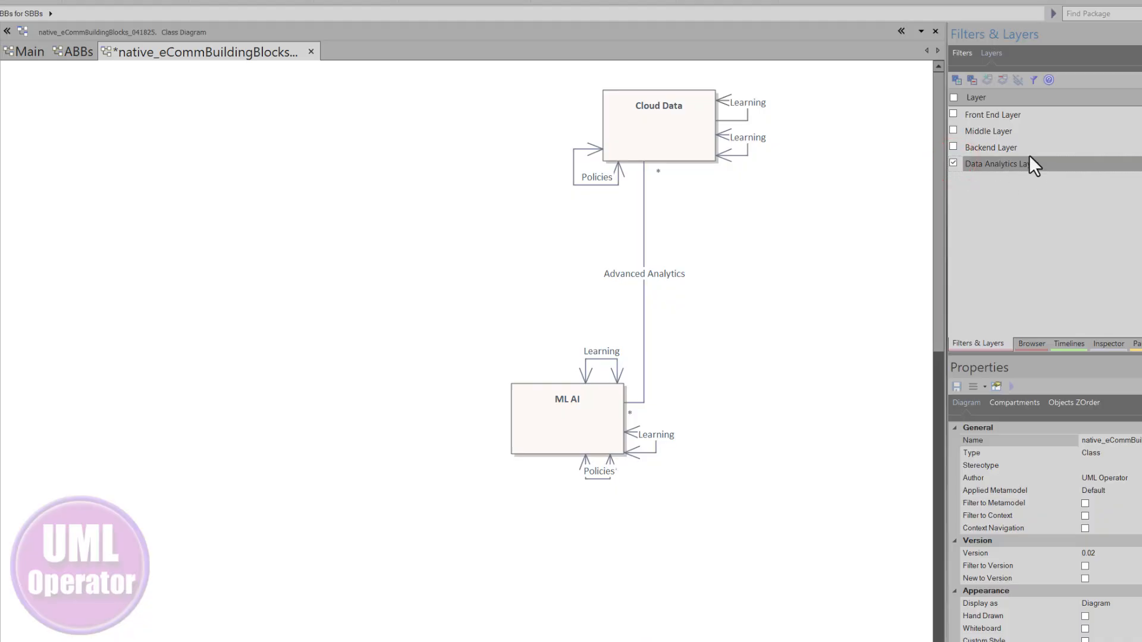
left_click_drag(476, 466, 809, 113)
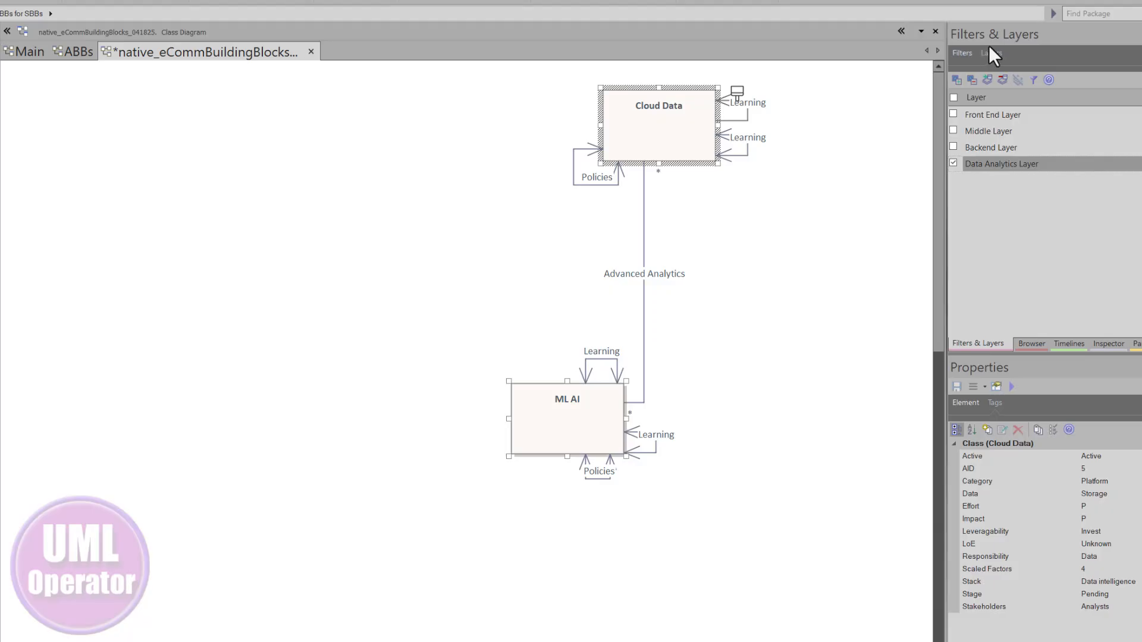
left_click(954, 163)
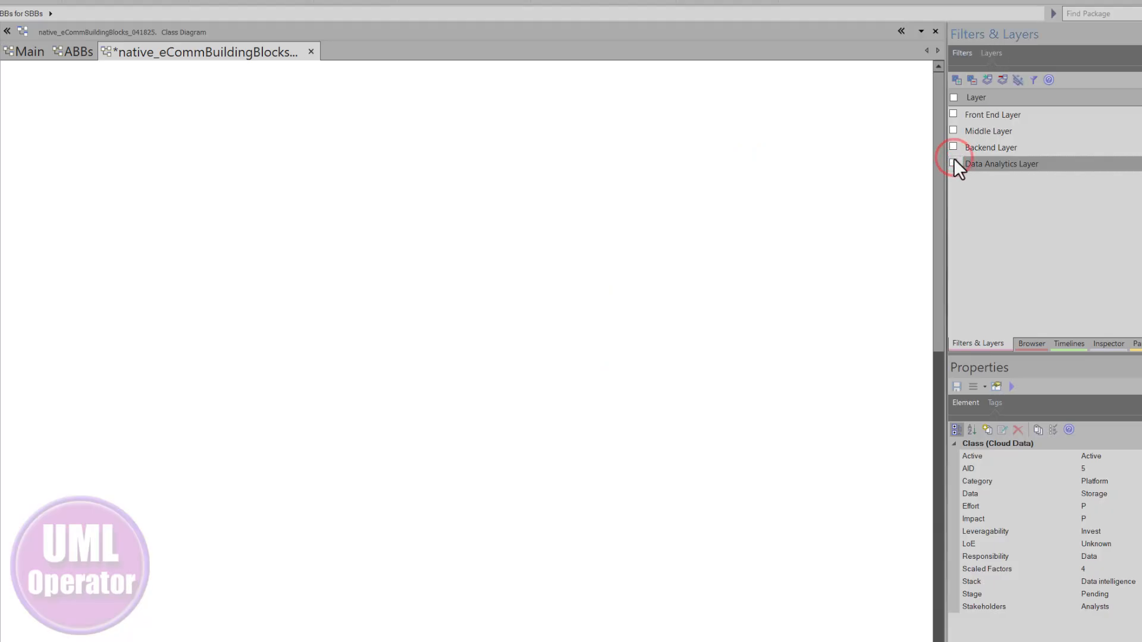
Show the Data Analytics, Backend, Middle and Front End layers one by one, and hide the Middle Layer
left_click(953, 162)
left_click(954, 146)
left_click(954, 130)
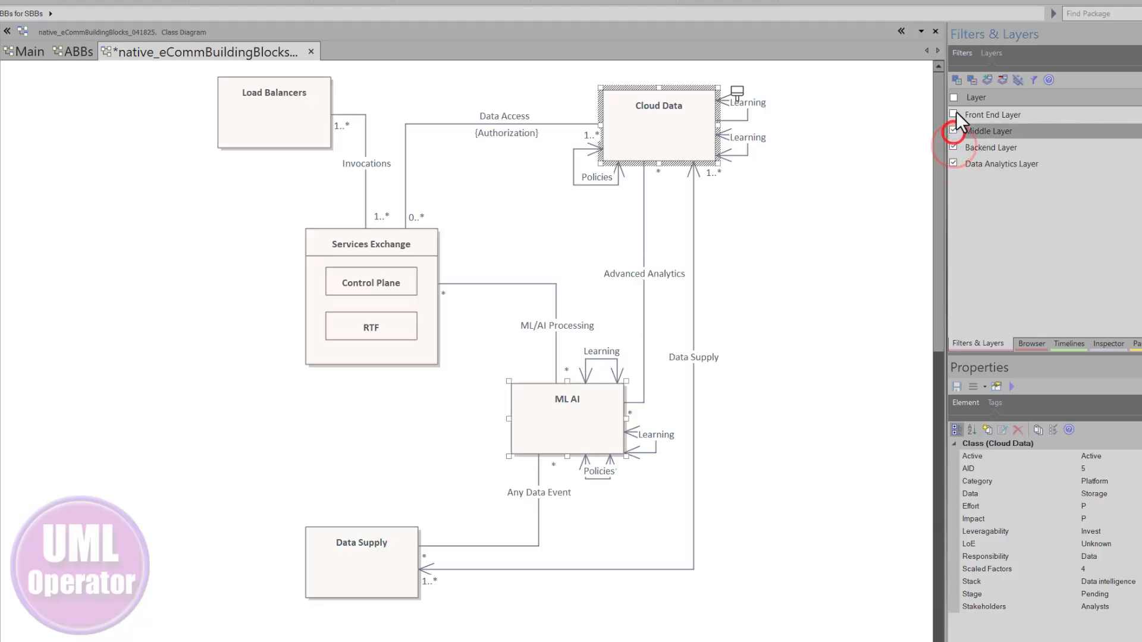
left_click(955, 113)
left_click(957, 129)
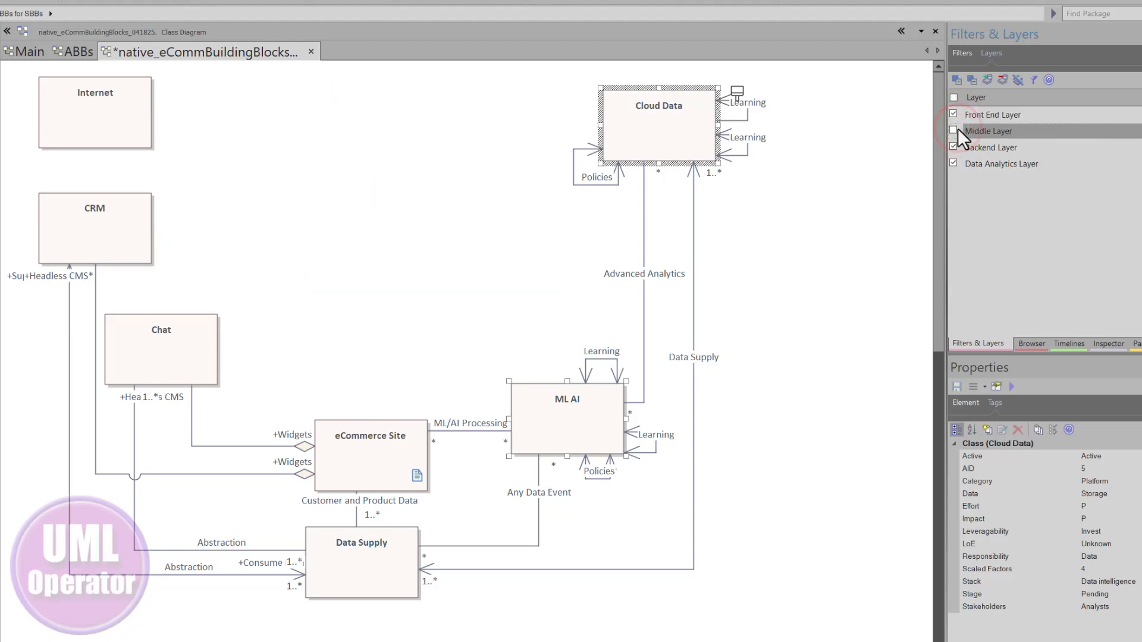
Hide the Backend Layer, and toggle all diagram layers together, ending with every layer shown
left_click(953, 145)
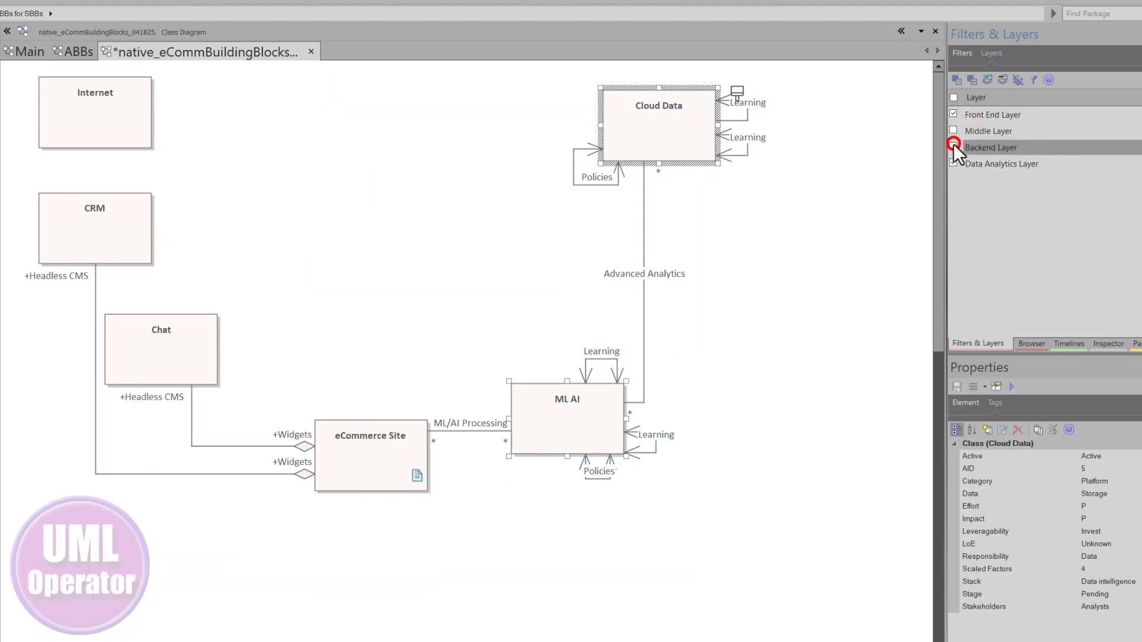
left_click(954, 97)
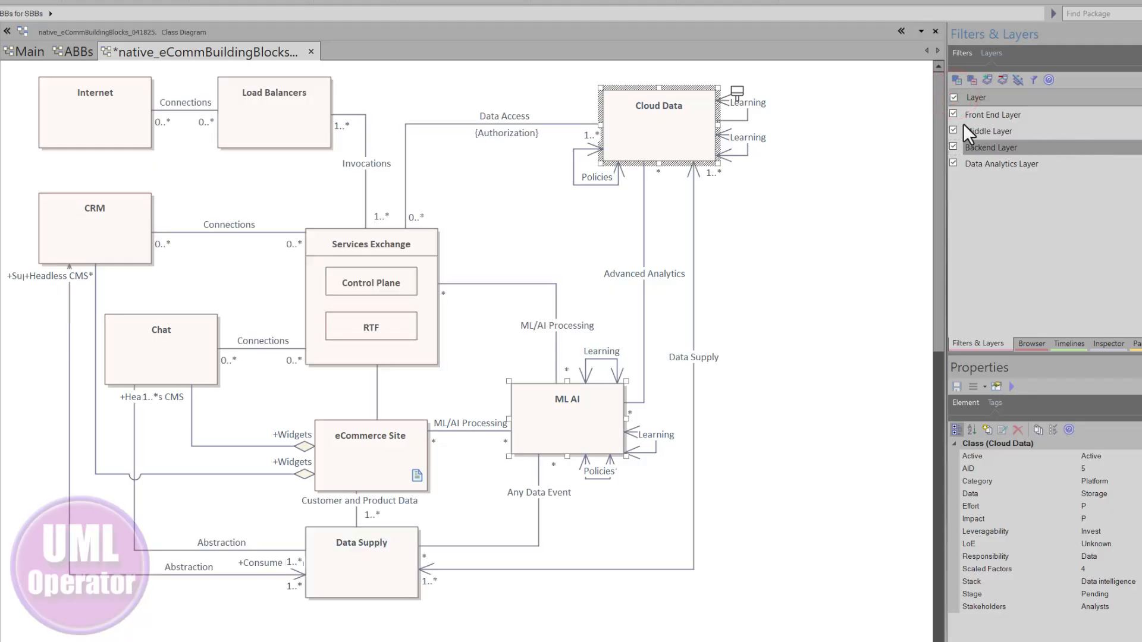
left_click(954, 97)
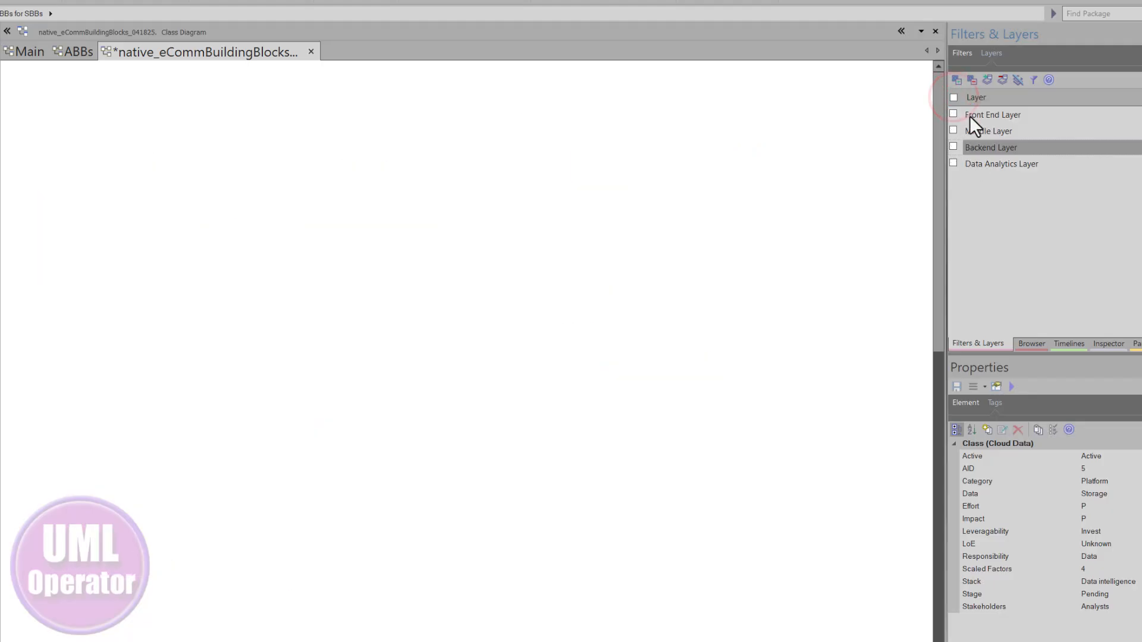
left_click(954, 97)
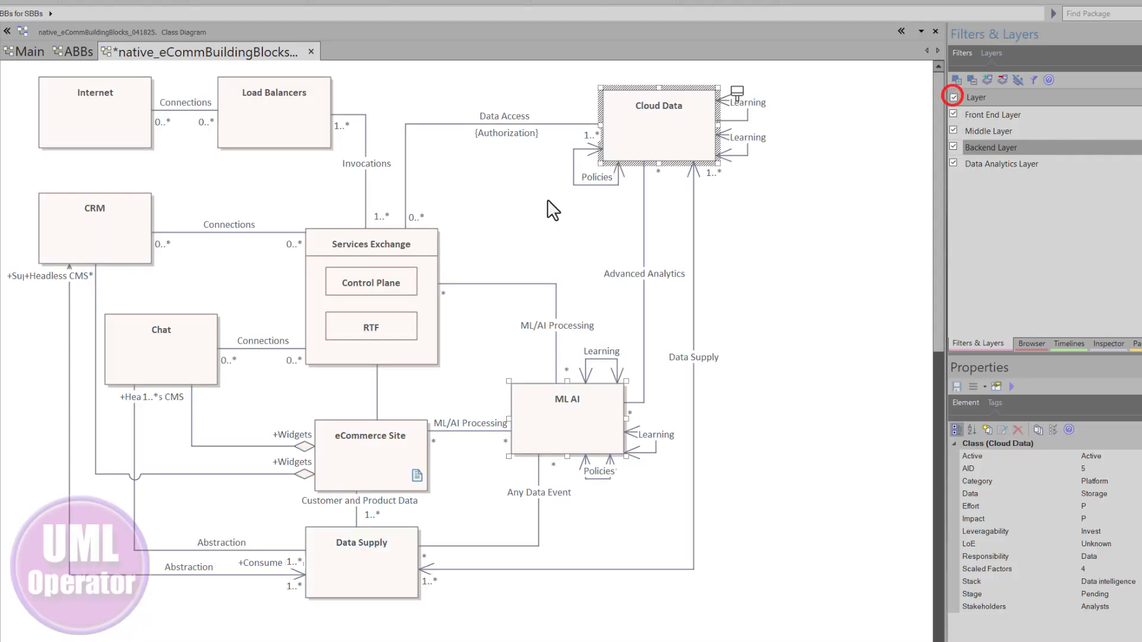
Clear the element selection on the eCommerce building blocks diagram and save the diagram
left_click(742, 241)
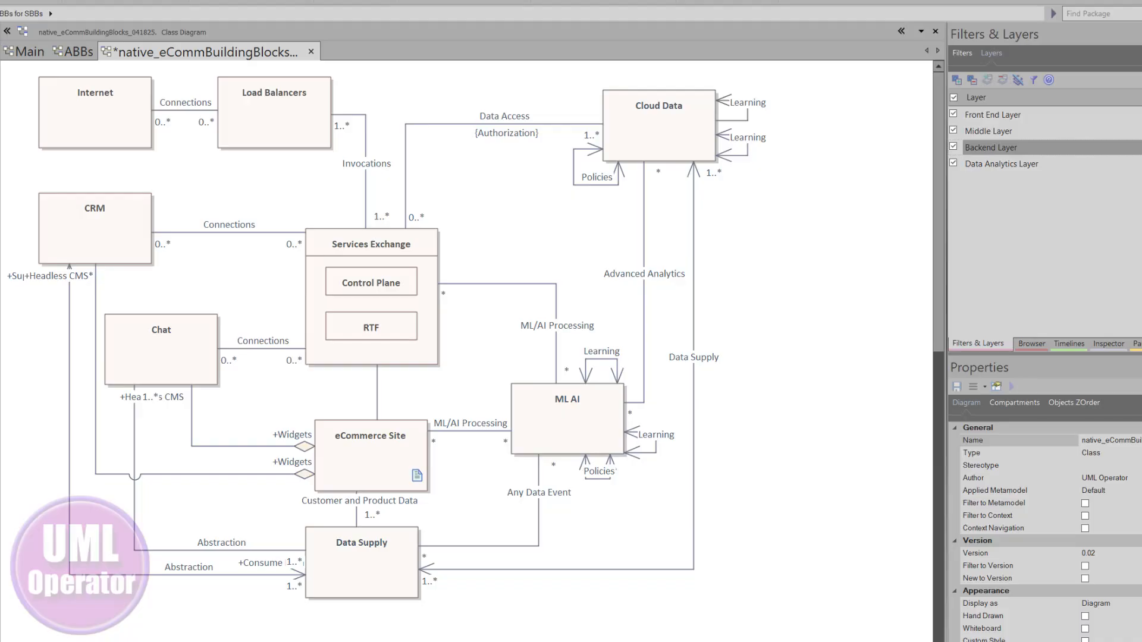
left_click(747, 319)
key("ctrl+s")
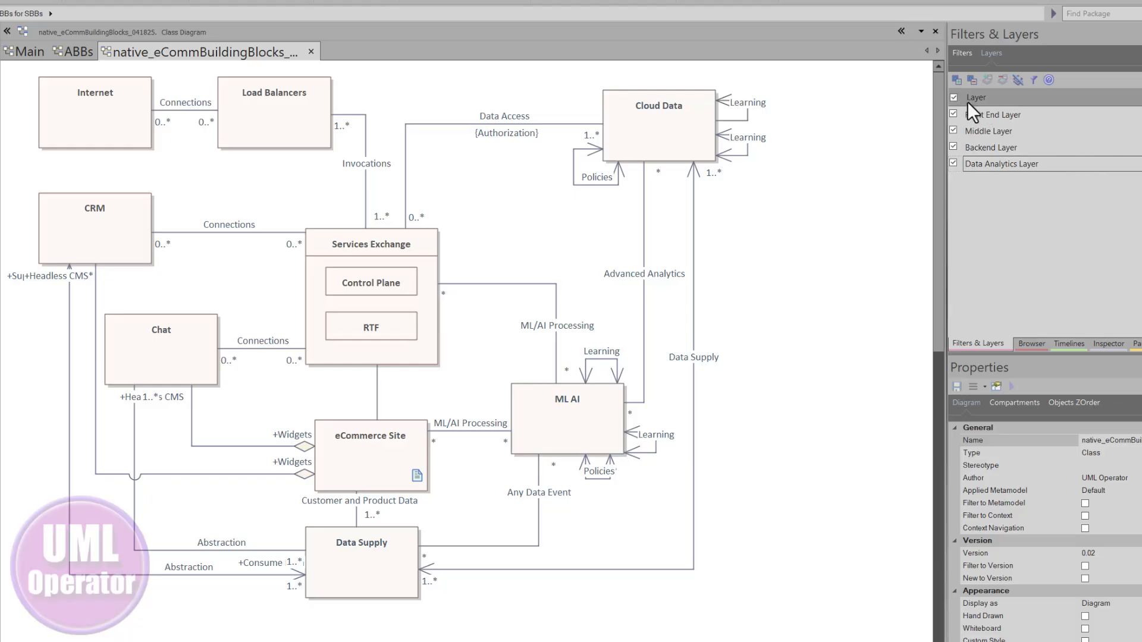
Apply the filter effect to non-selected layers and highlight each layer in turn, ending on the Front End Layer
left_click(1033, 79)
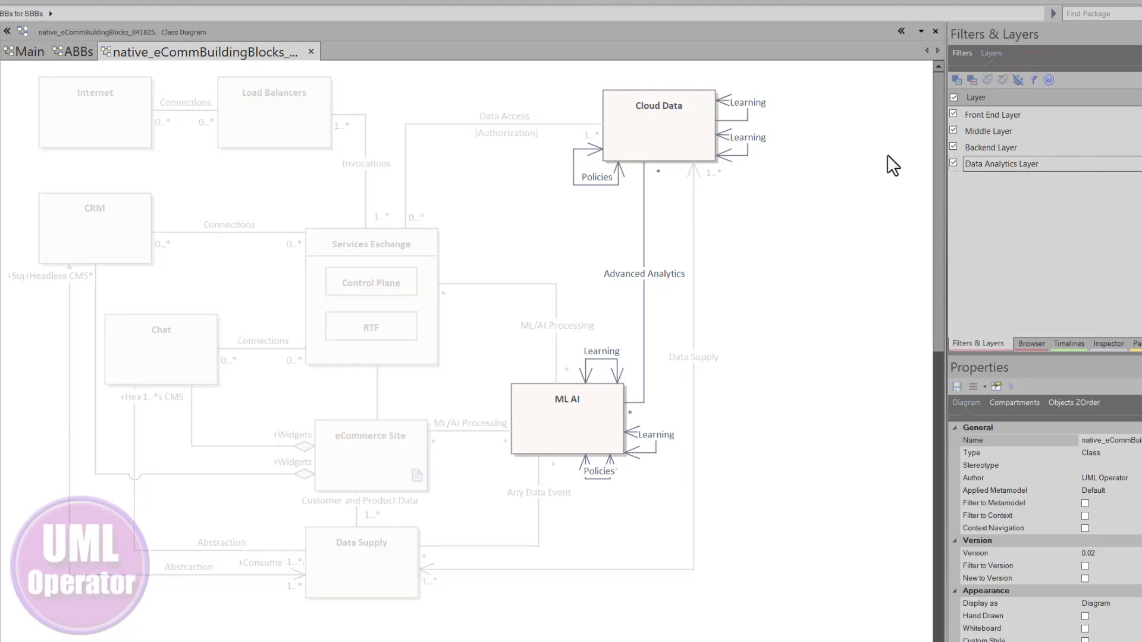
left_click(980, 113)
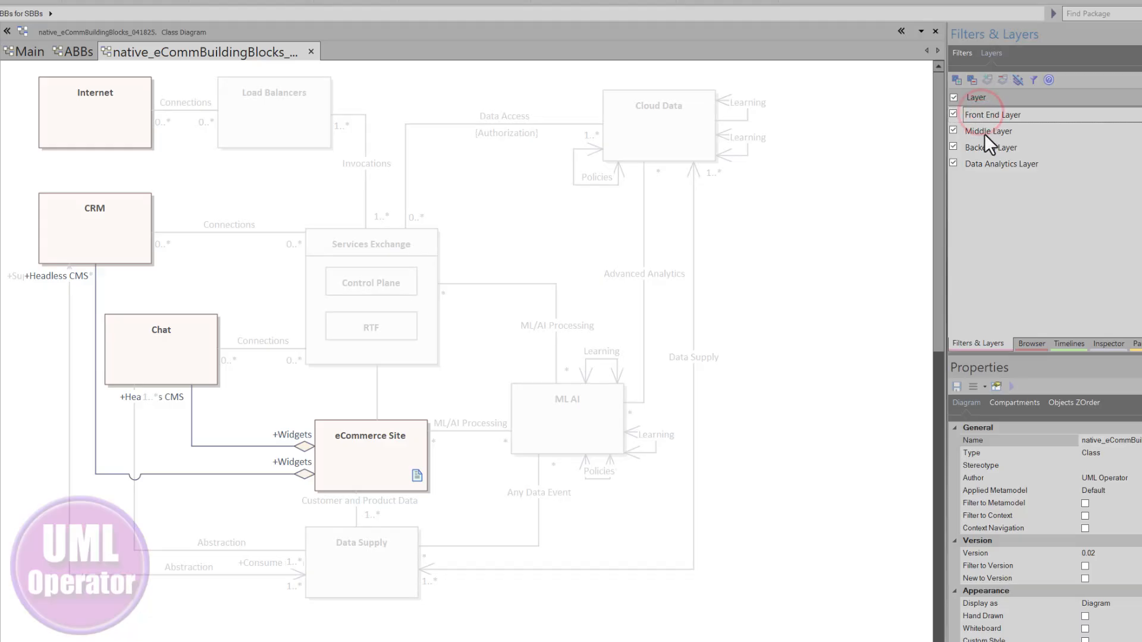
left_click(982, 132)
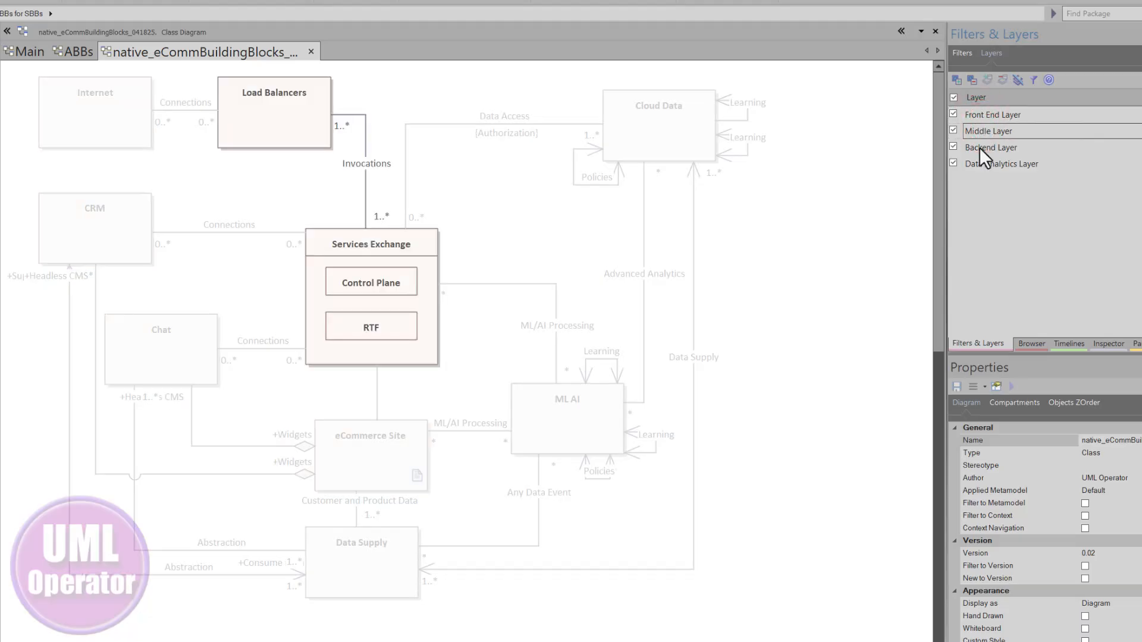
left_click(979, 147)
left_click(980, 163)
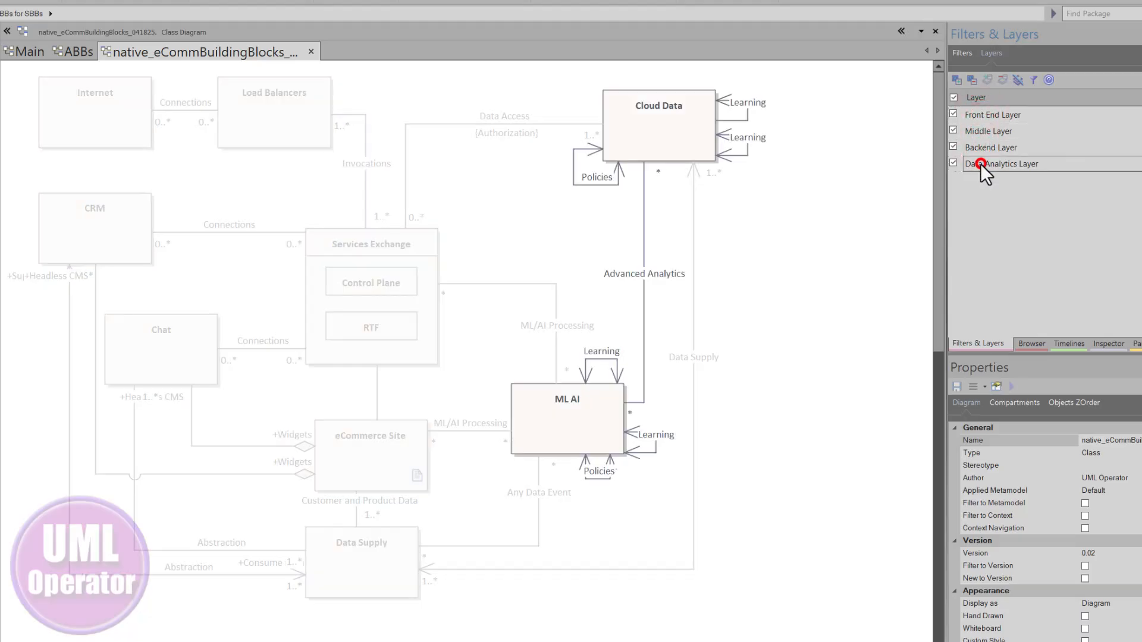
left_click(980, 113)
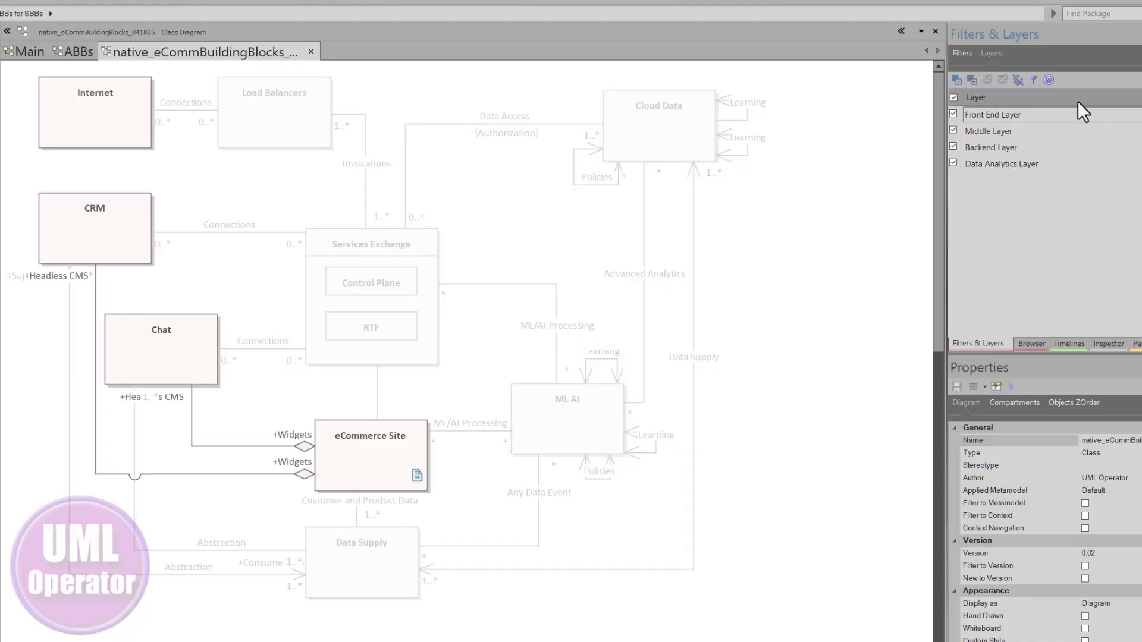
Set the diagram filter effect to Hide and return to the layer list
left_click(960, 53)
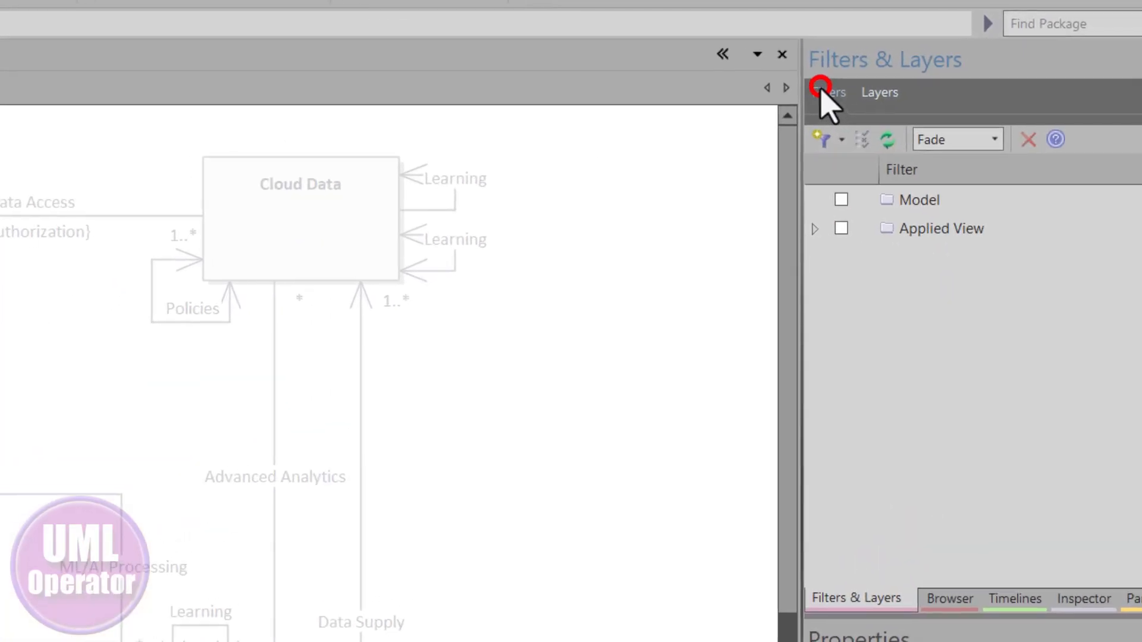
left_click(994, 141)
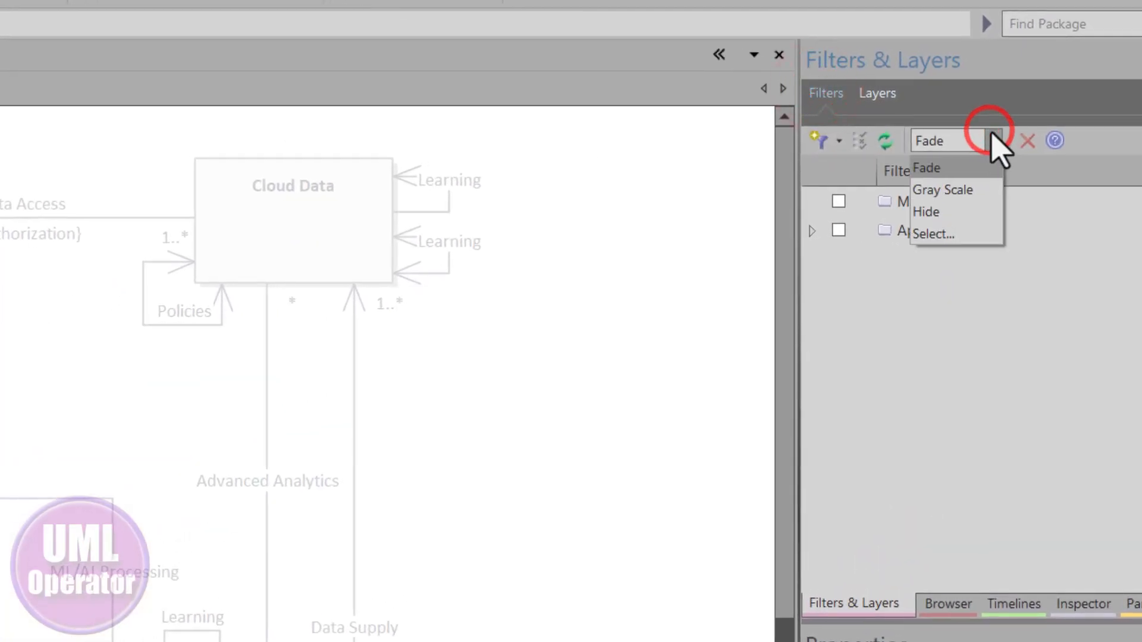
left_click(932, 213)
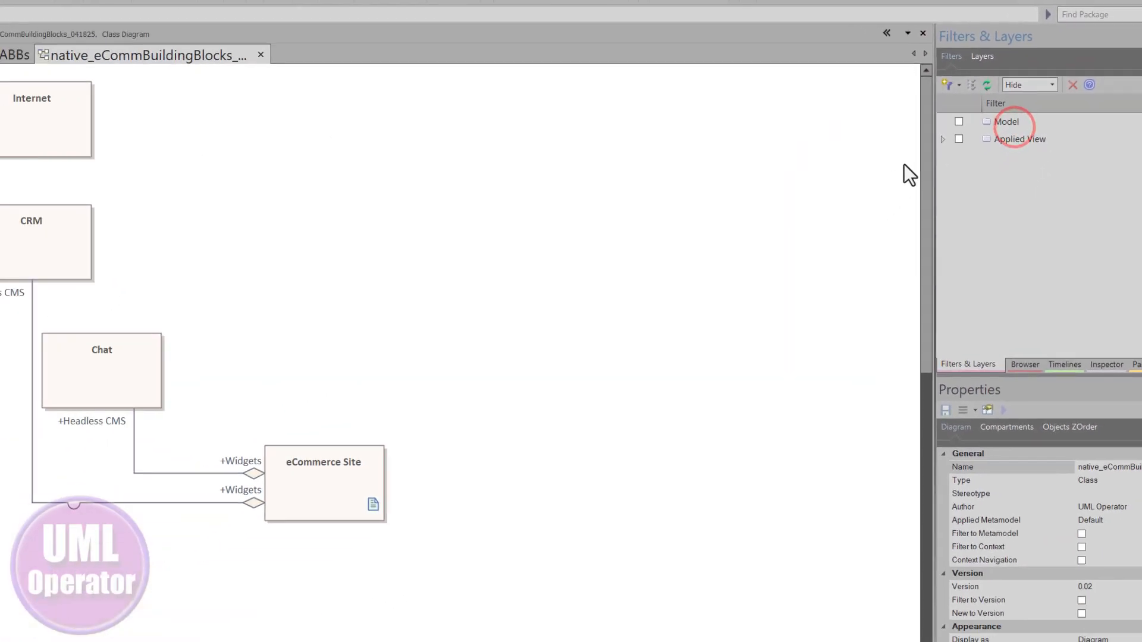
left_click(990, 52)
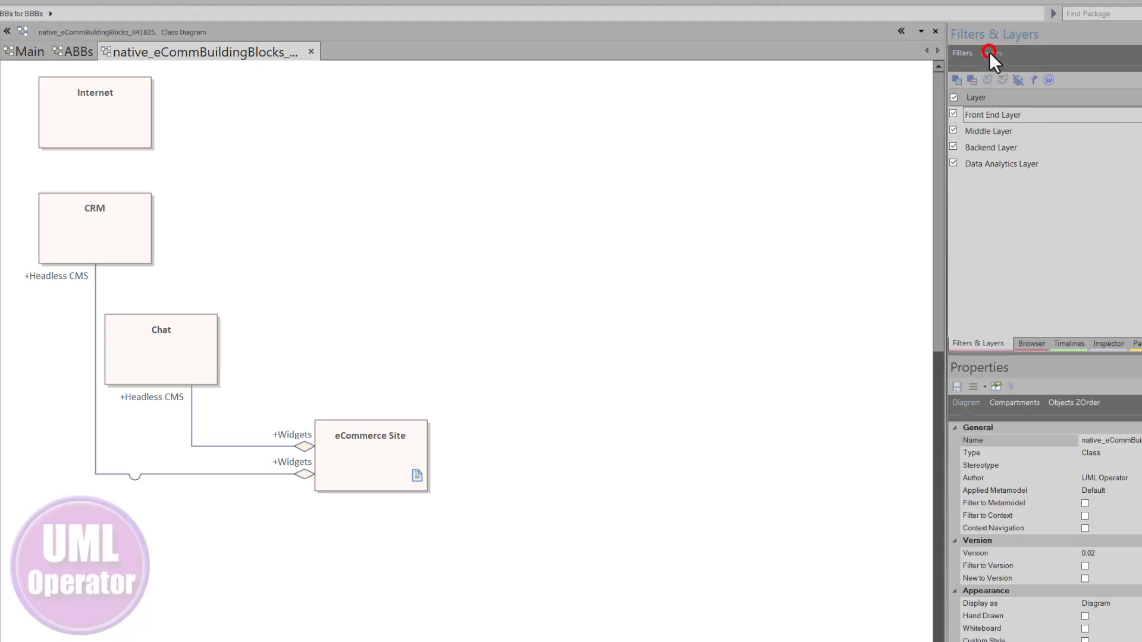
Isolate the Middle, Backend, Data Analytics and Front End layers one by one to examine their elements, ending on the Backend Layer
left_click(990, 132)
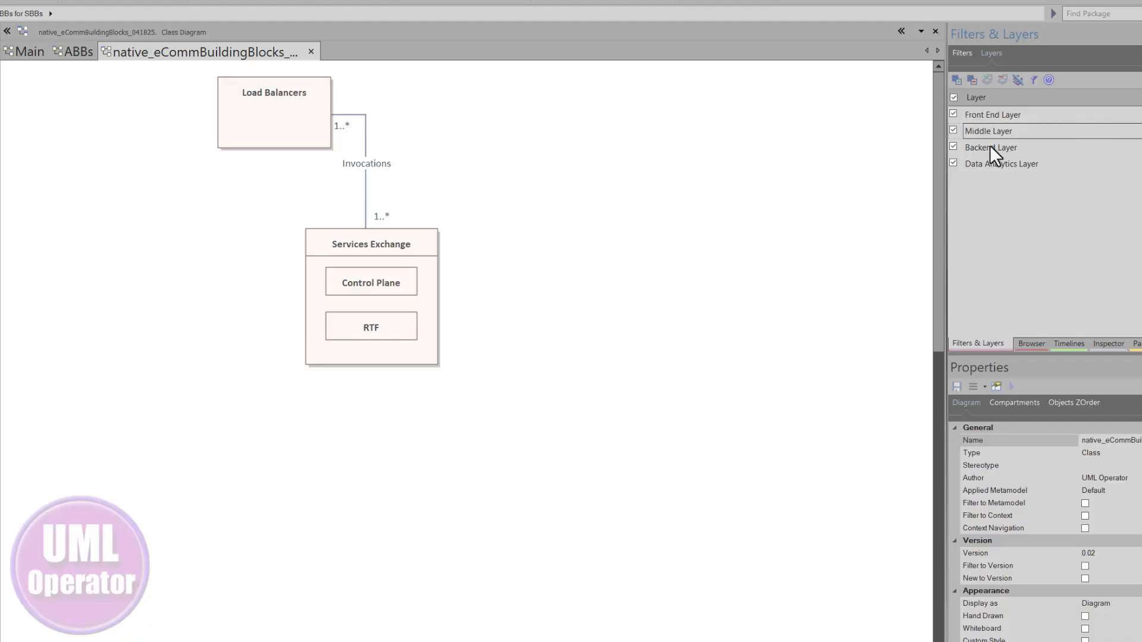
left_click(990, 146)
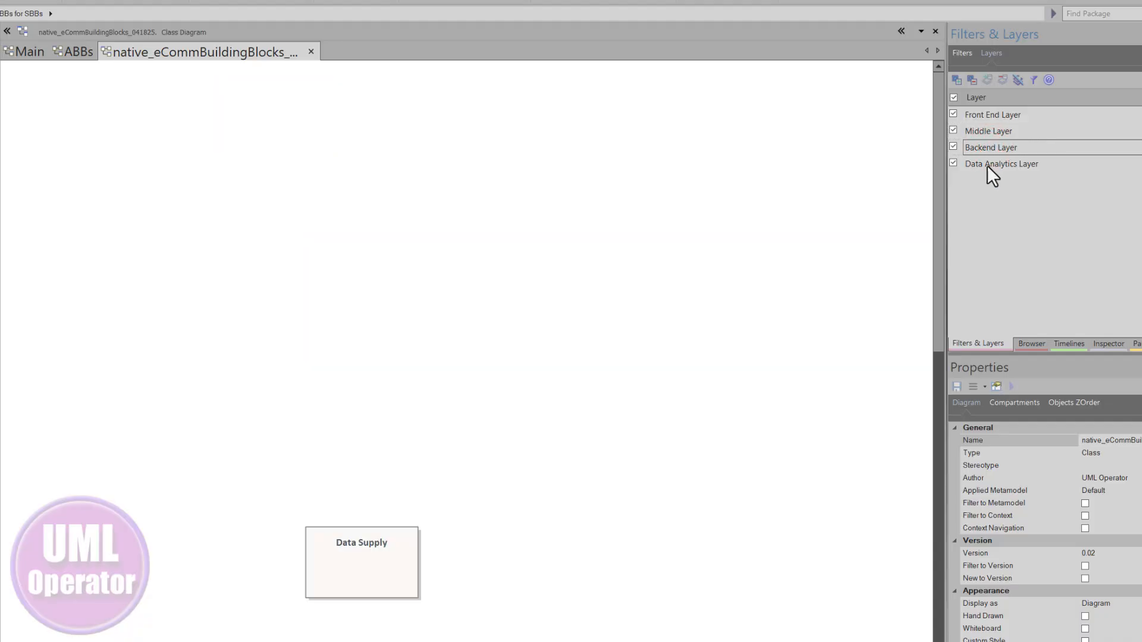
left_click(987, 166)
left_click(982, 114)
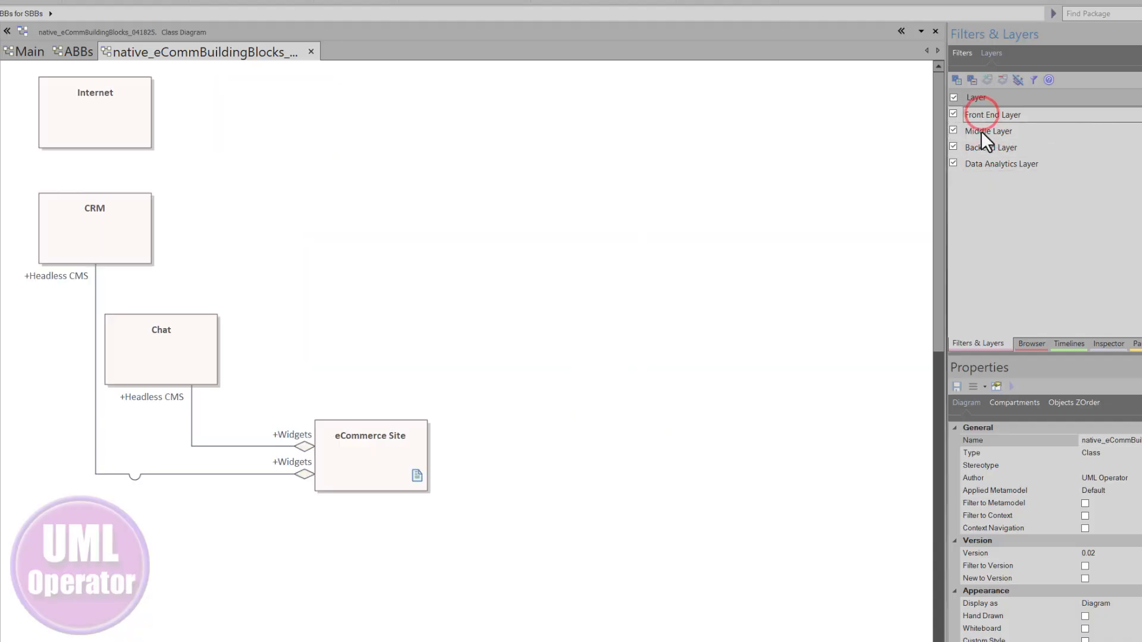
left_click(983, 134)
left_click(983, 144)
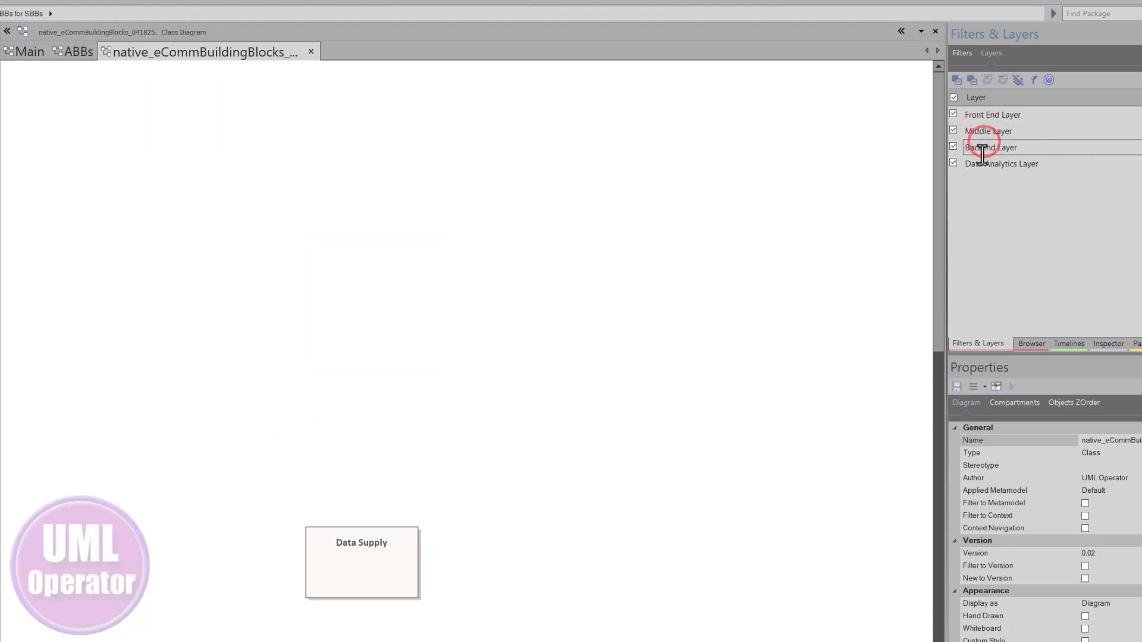
Set the diagram filter effect to Gray Scale and return to the layer list
left_click(962, 52)
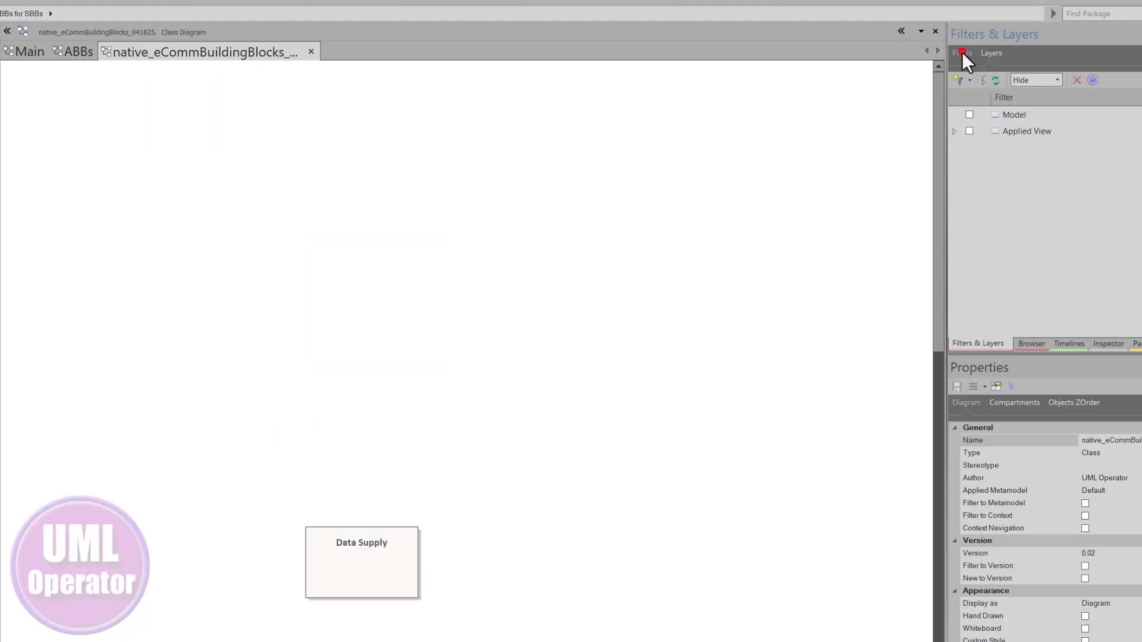
left_click(1056, 79)
left_click(1056, 79)
left_click(1056, 79)
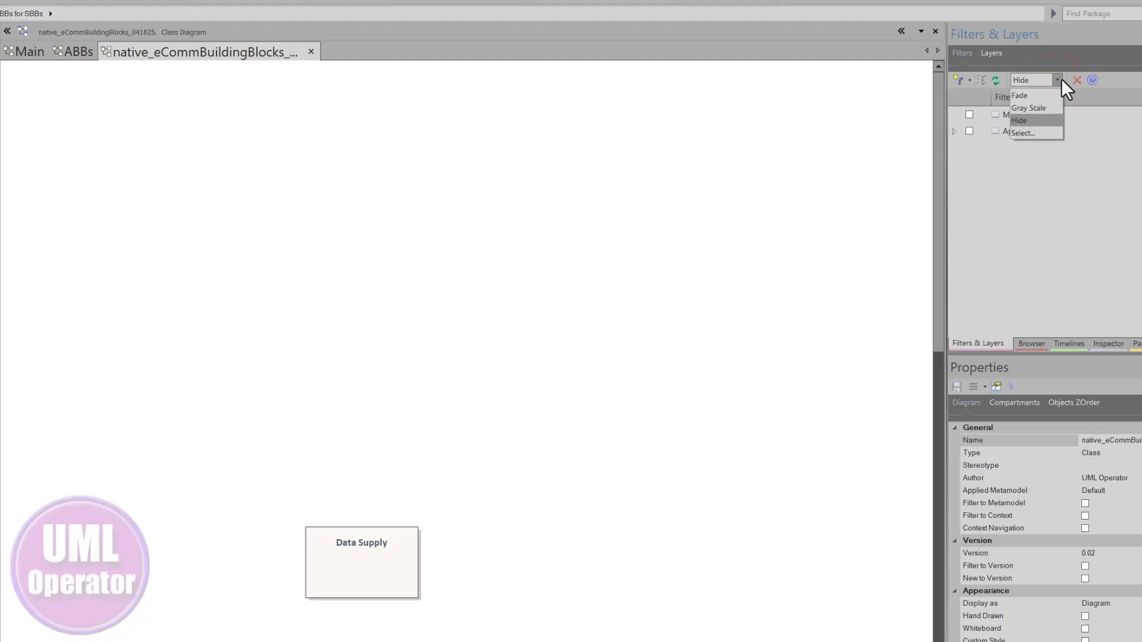
left_click(1043, 105)
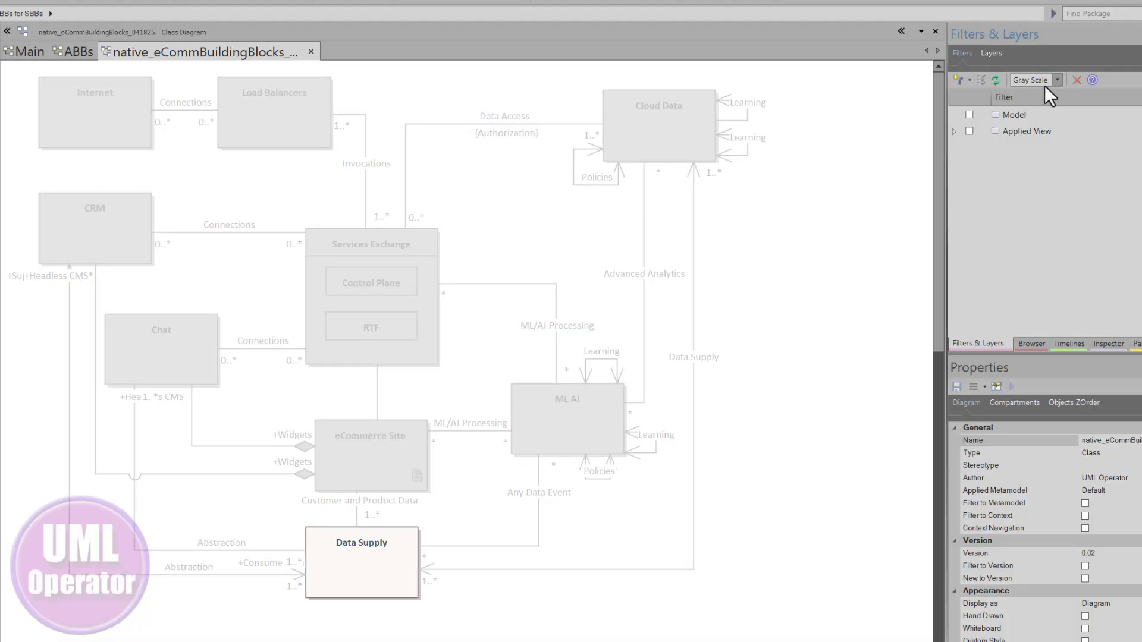
left_click(991, 53)
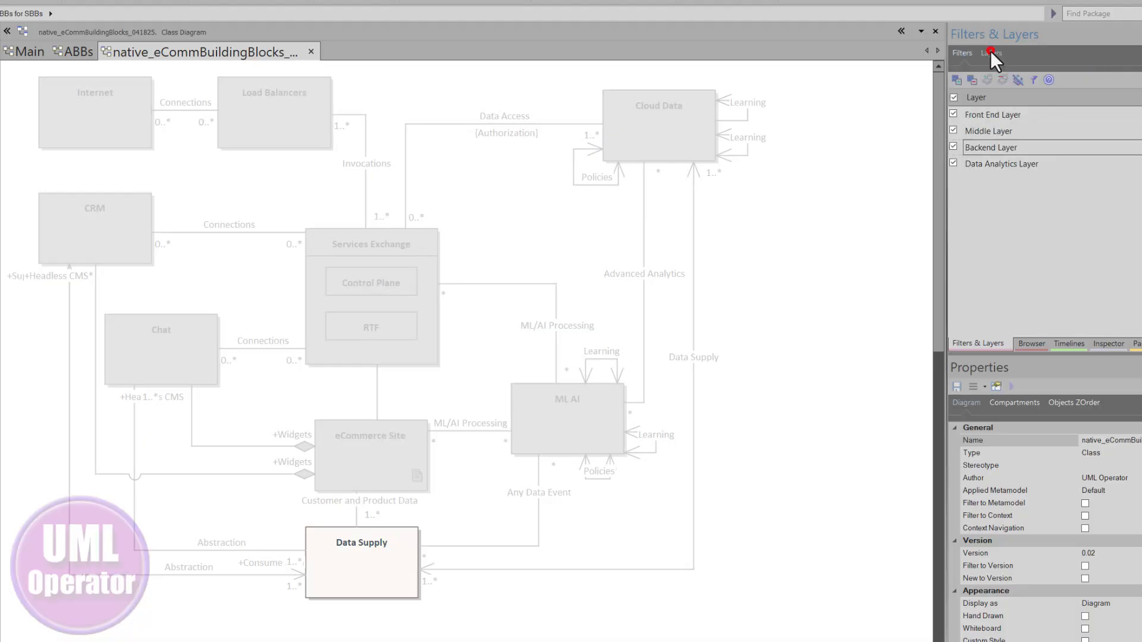
Examine each layer in turn with the others in gray scale, ending on the Front End Layer
left_click(996, 131)
left_click(993, 113)
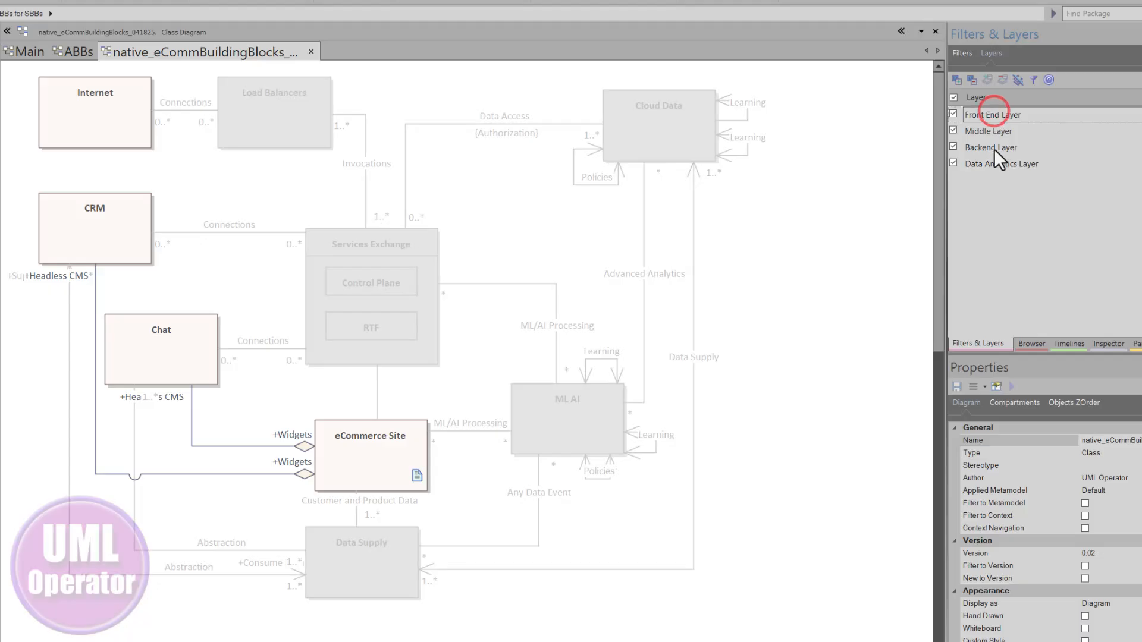
left_click(987, 161)
left_click(987, 148)
left_click(985, 131)
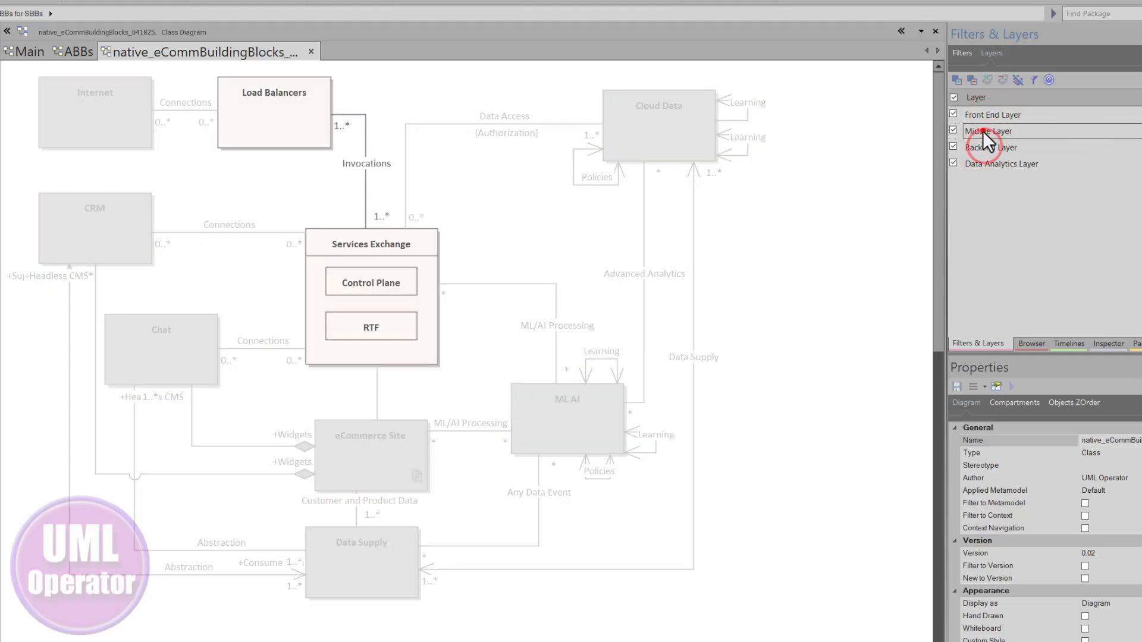
left_click(982, 119)
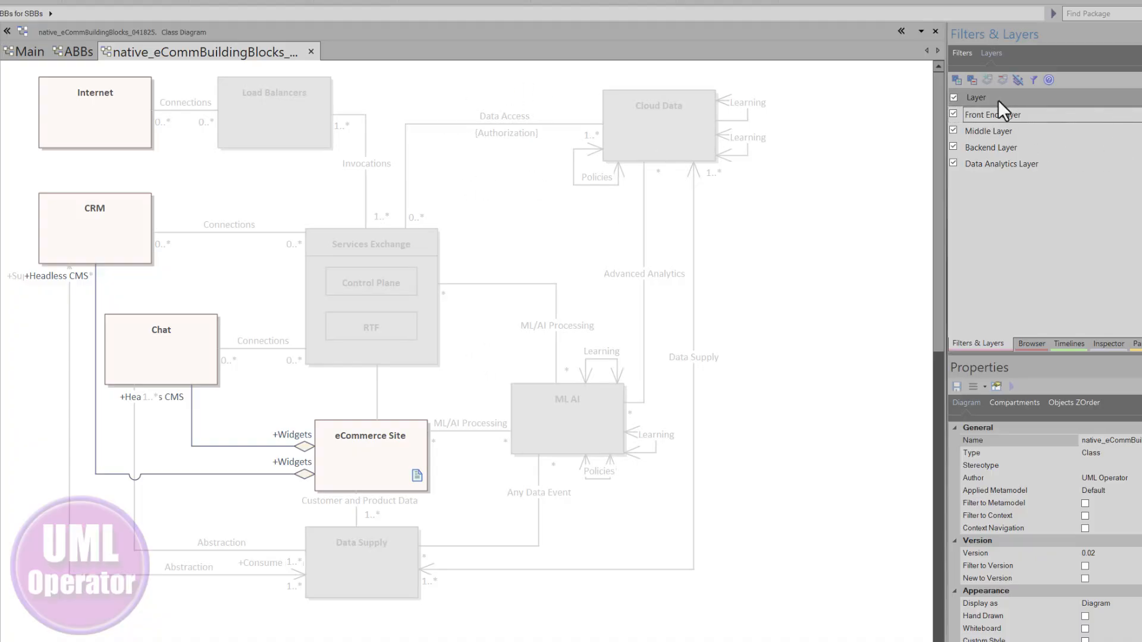
Change the filter effect from Gray Scale back to Hide and return to the layer list
left_click(965, 52)
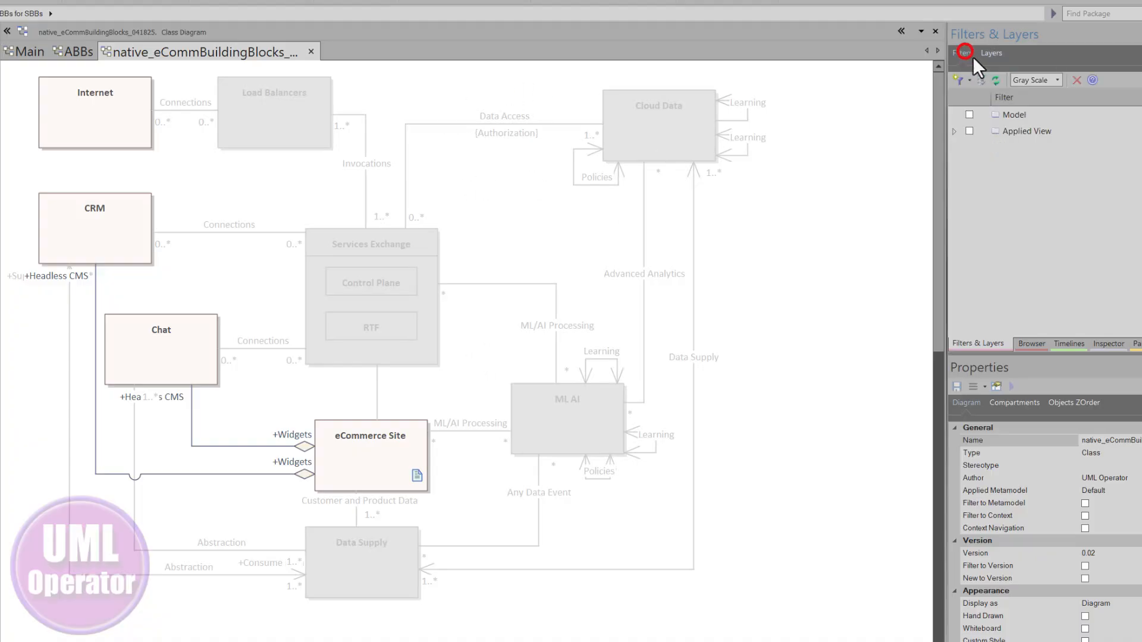
left_click(1059, 79)
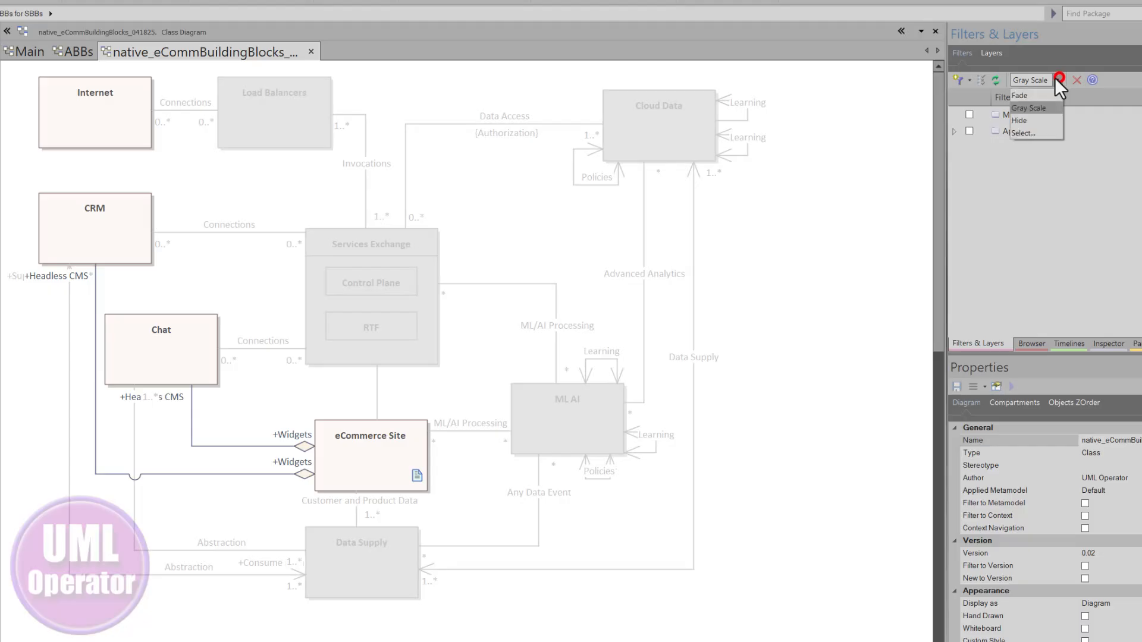
left_click(1034, 119)
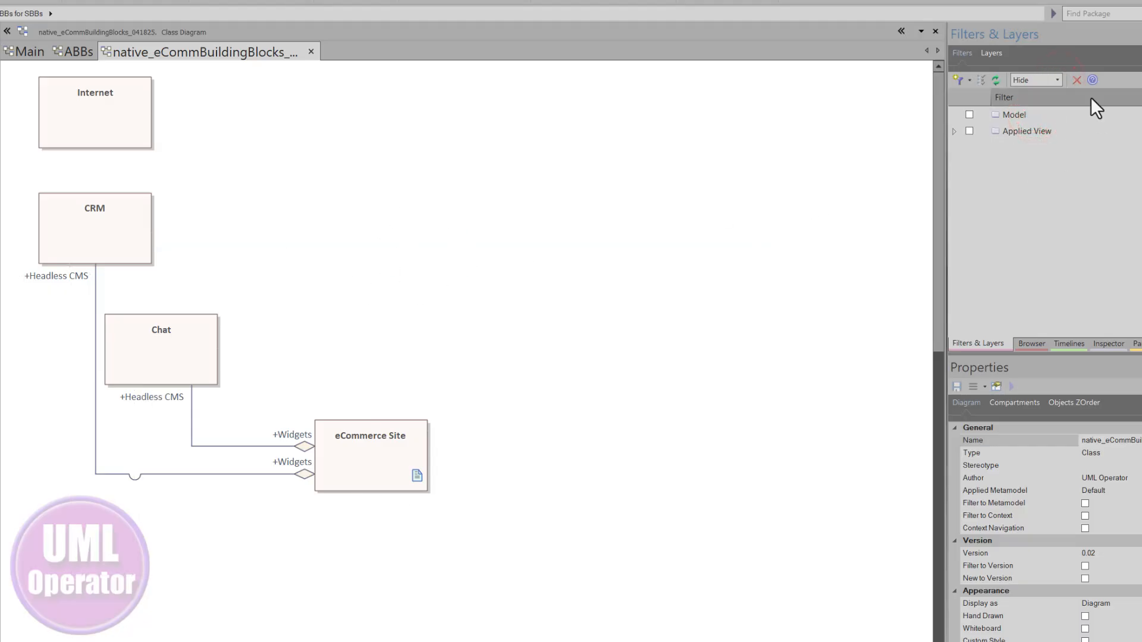
left_click(998, 54)
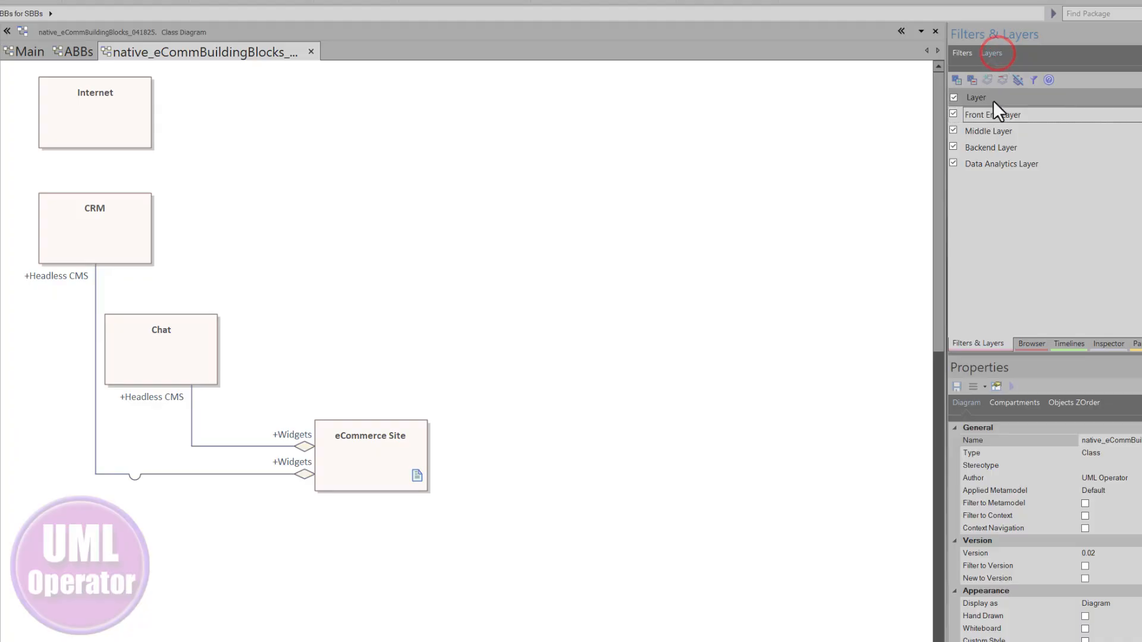
Isolate the Backend, Middle and Data Analytics layers in turn, ending with only the Front End Layer's elements displayed
left_click(972, 145)
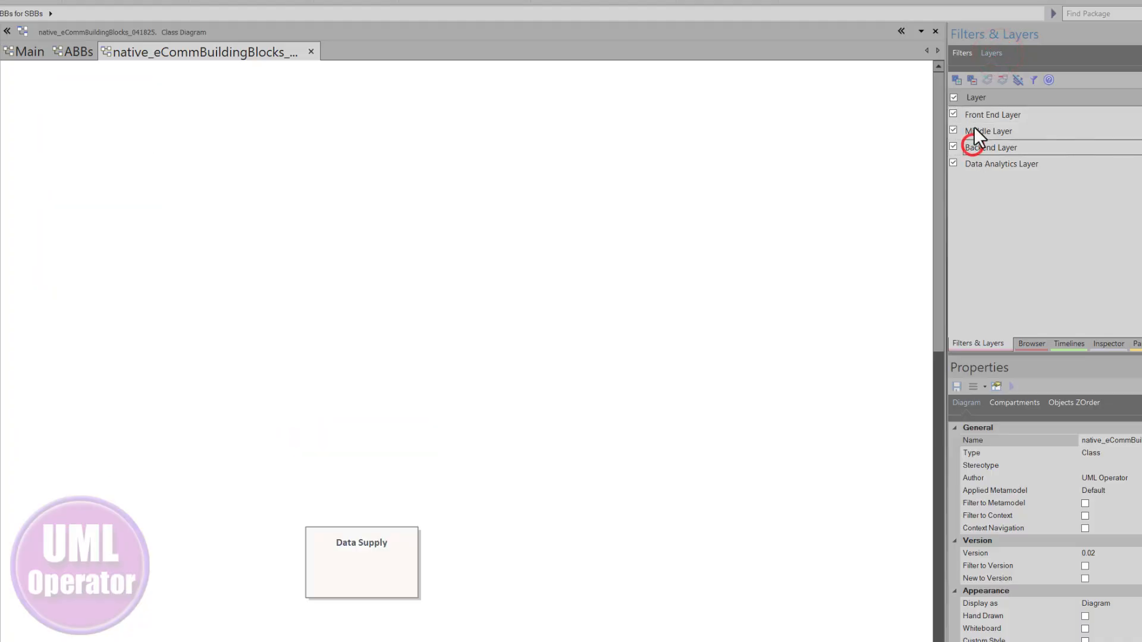
left_click(973, 127)
left_click(983, 161)
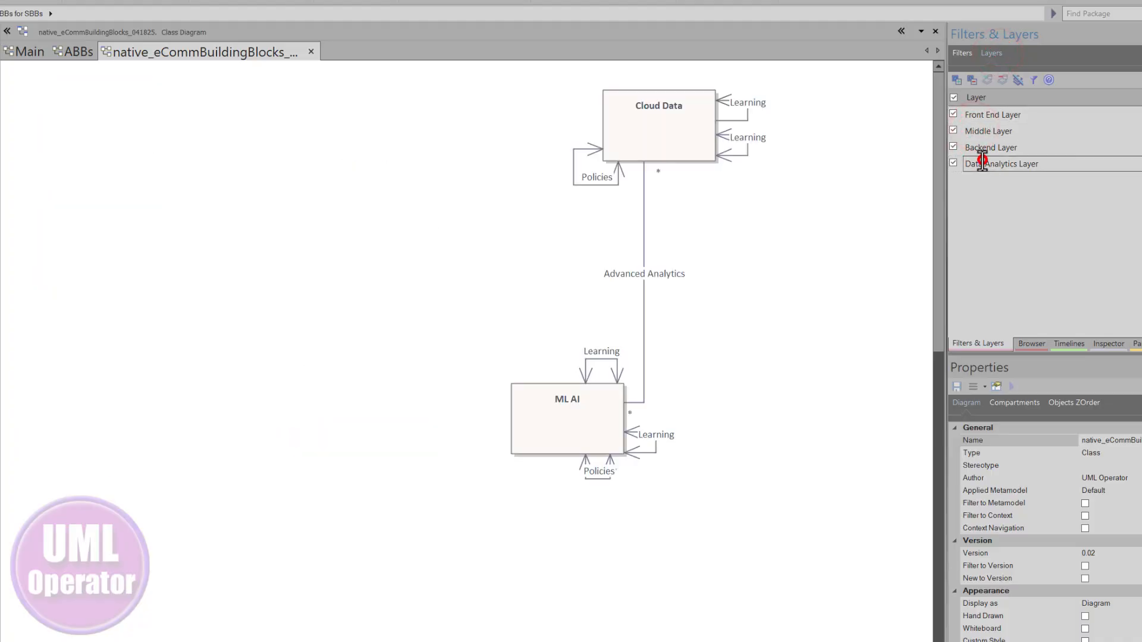
left_click(979, 117)
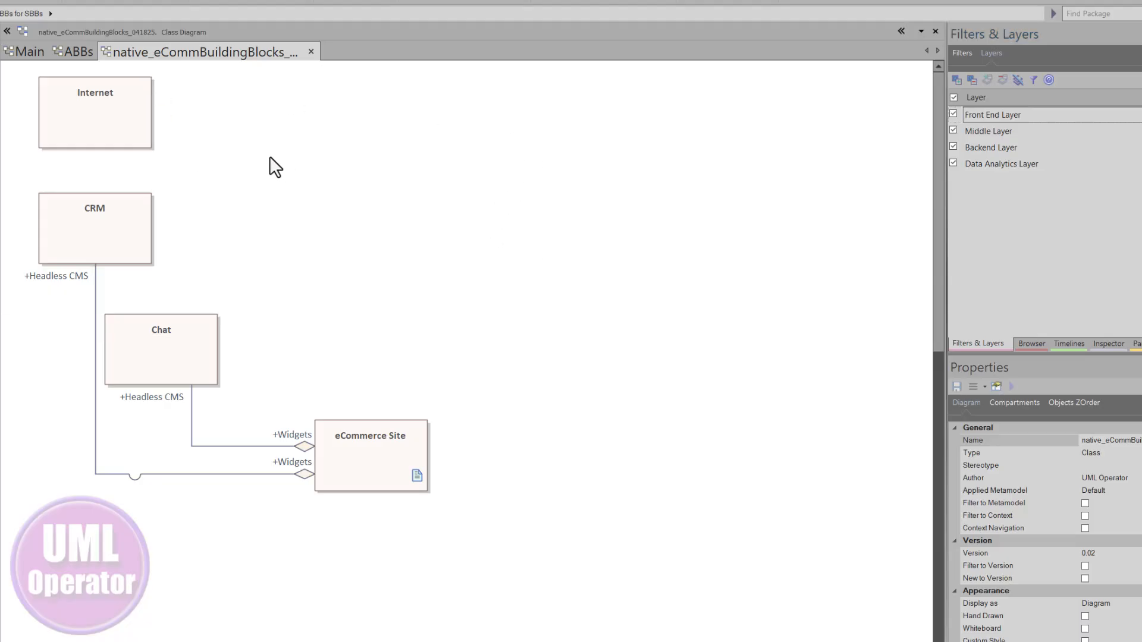
Open the Timelines window for the eCommerce building blocks diagram and list its current session snapshots
left_click(43, 28)
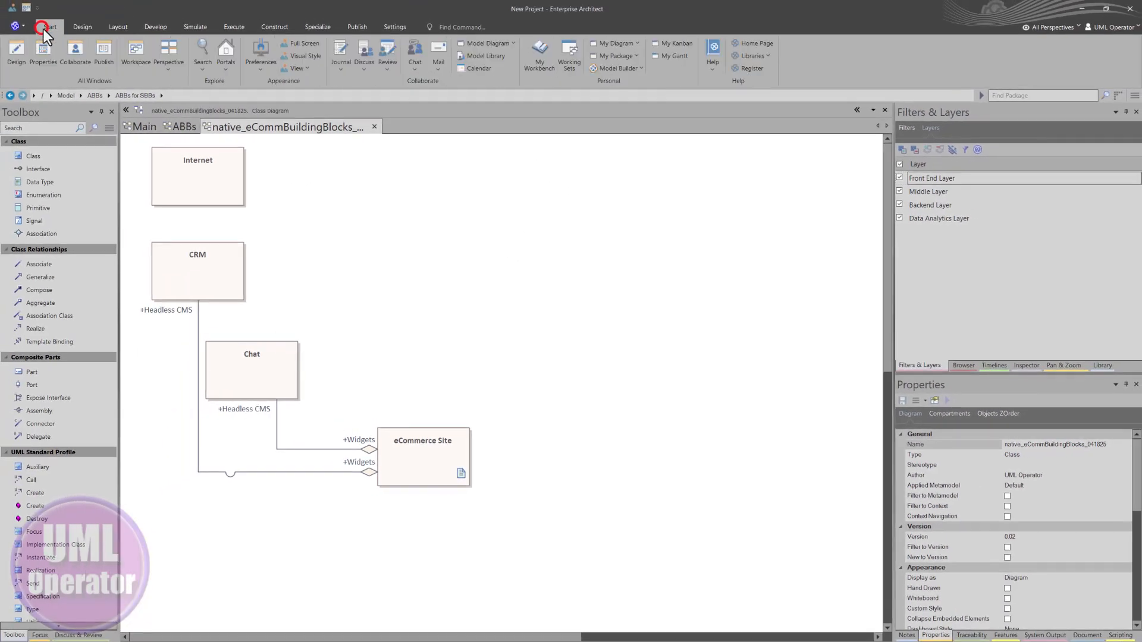
left_click(9, 56)
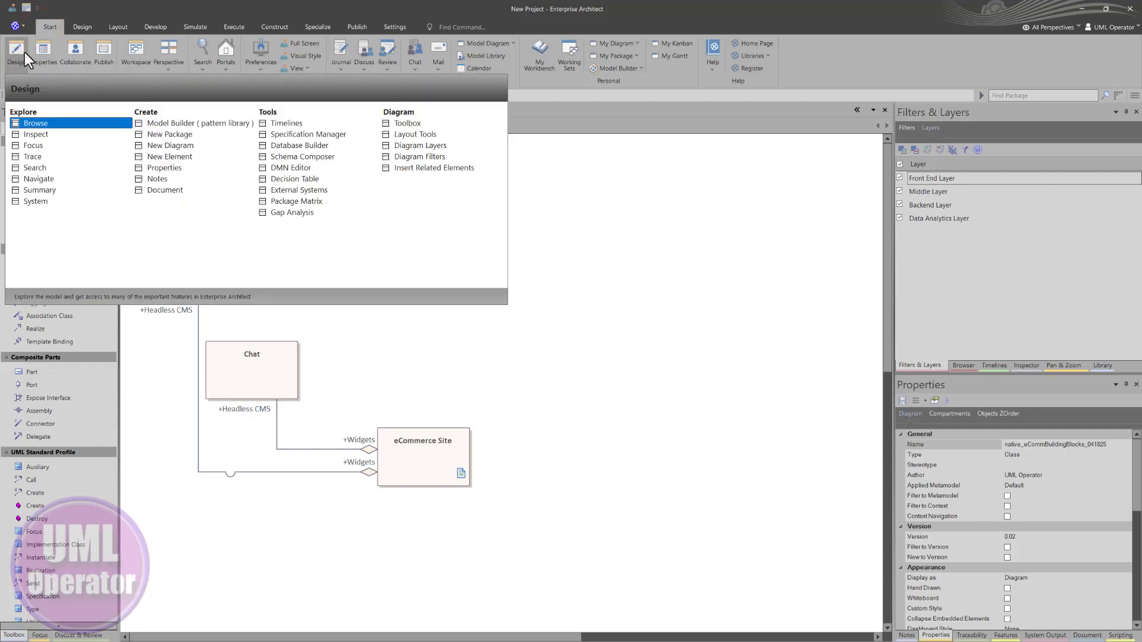
left_click(285, 123)
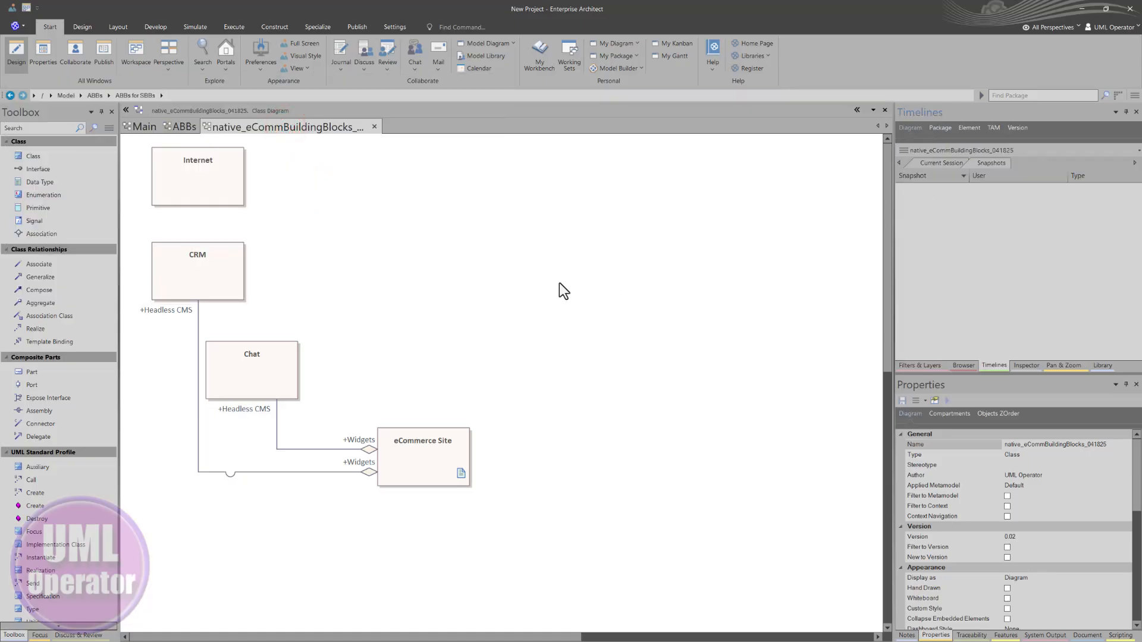
left_click(483, 268)
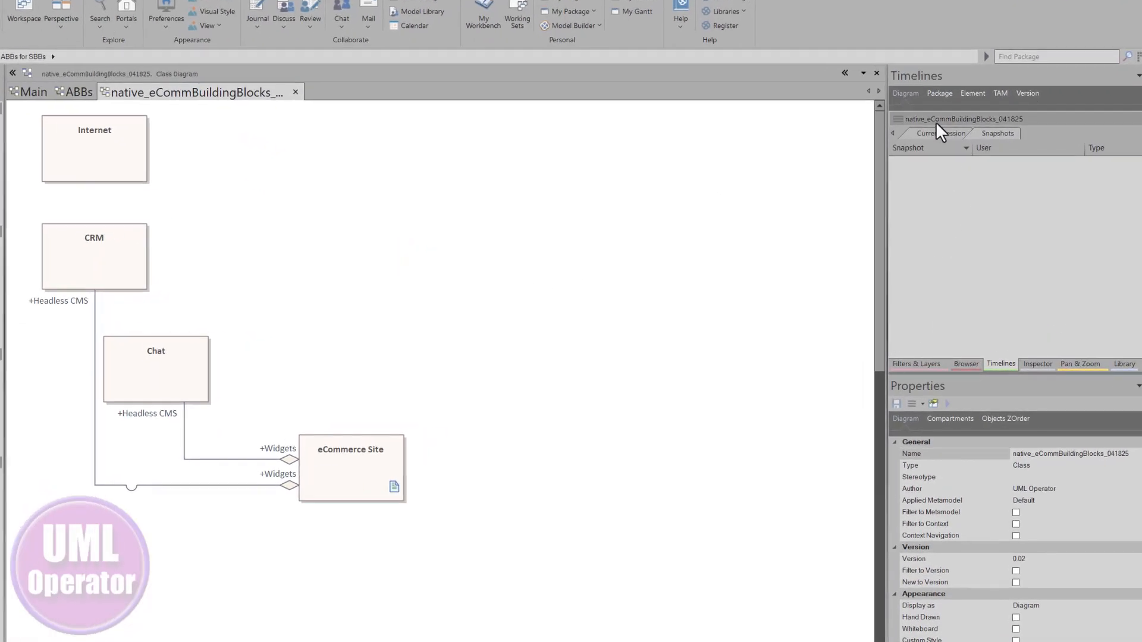
left_click(920, 127)
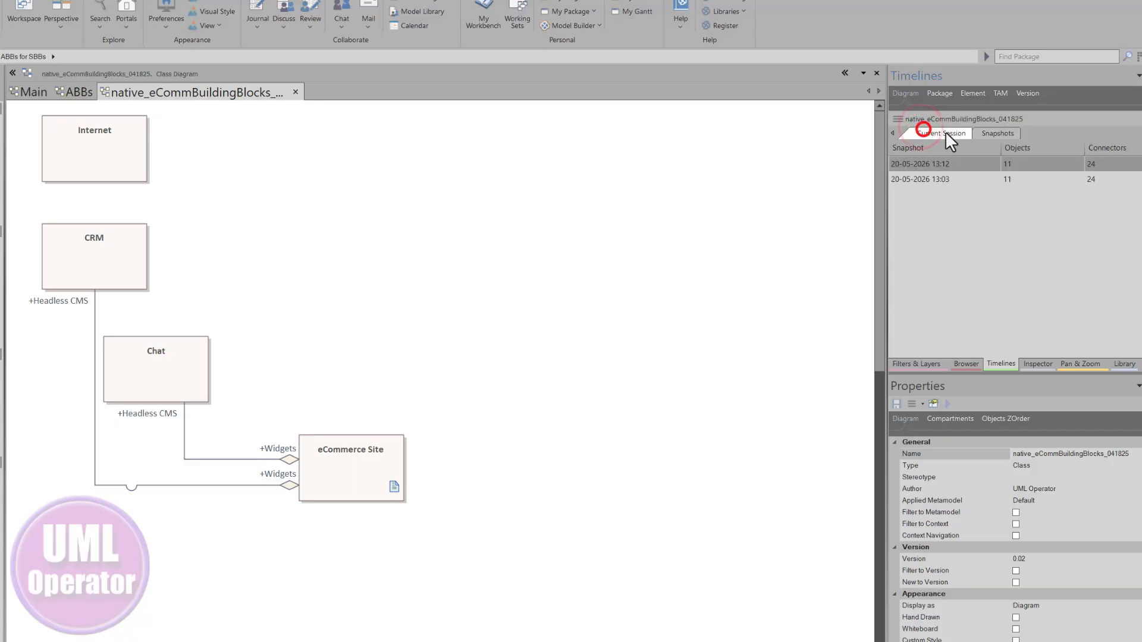
Show the current session's 13:12 snapshot of the diagram, and close it after viewing
left_click(929, 176)
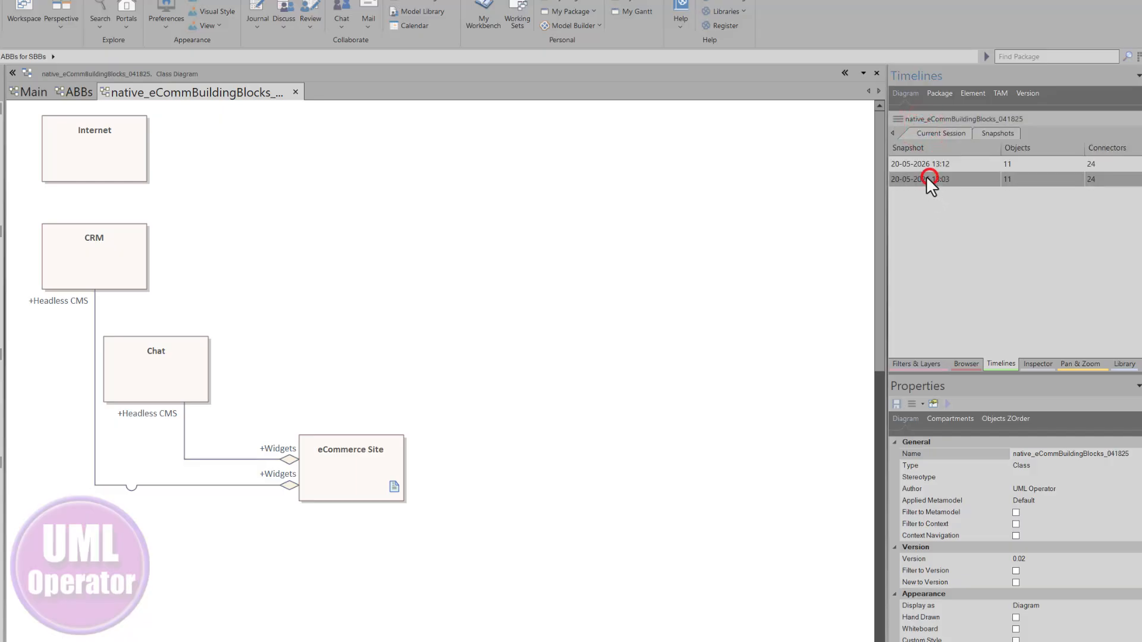
left_click(920, 162)
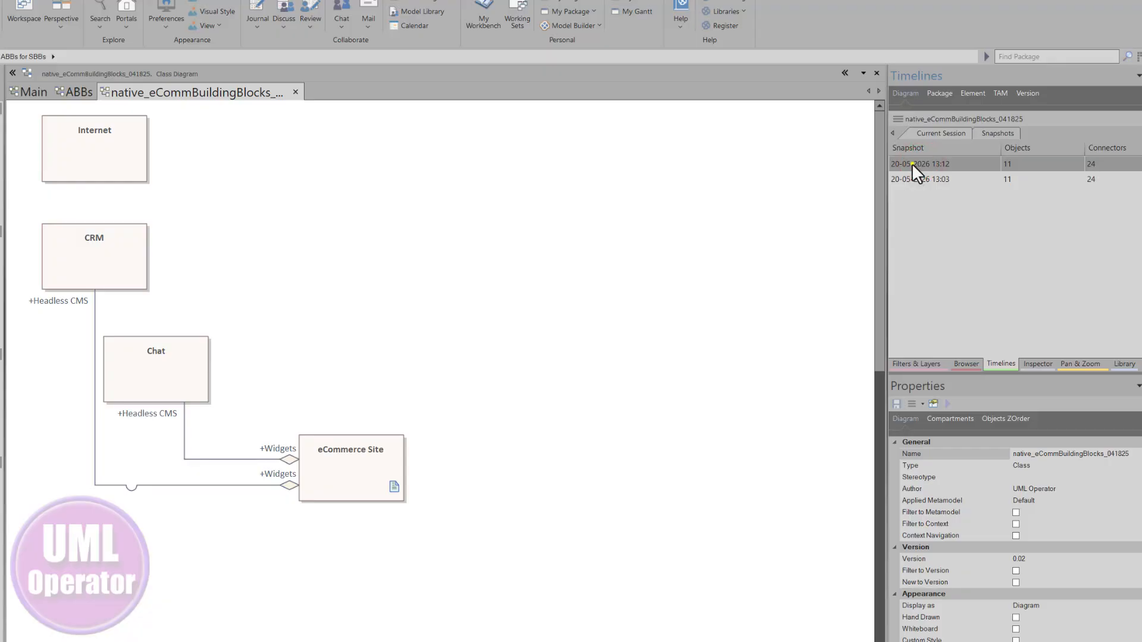
right_click(912, 163)
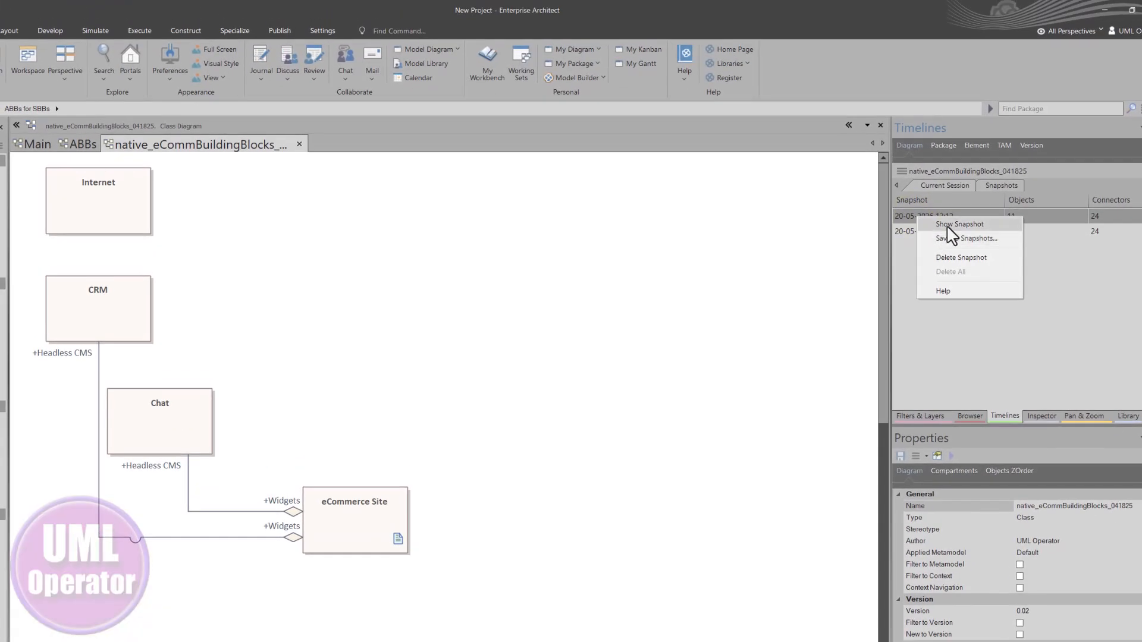
left_click(947, 224)
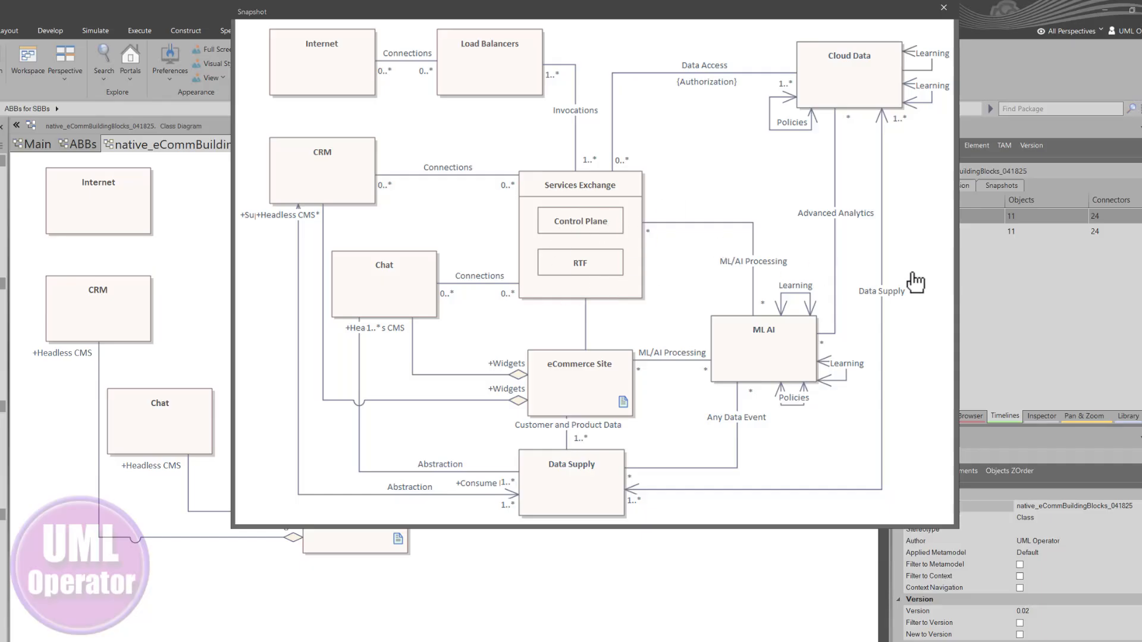
left_click(569, 564)
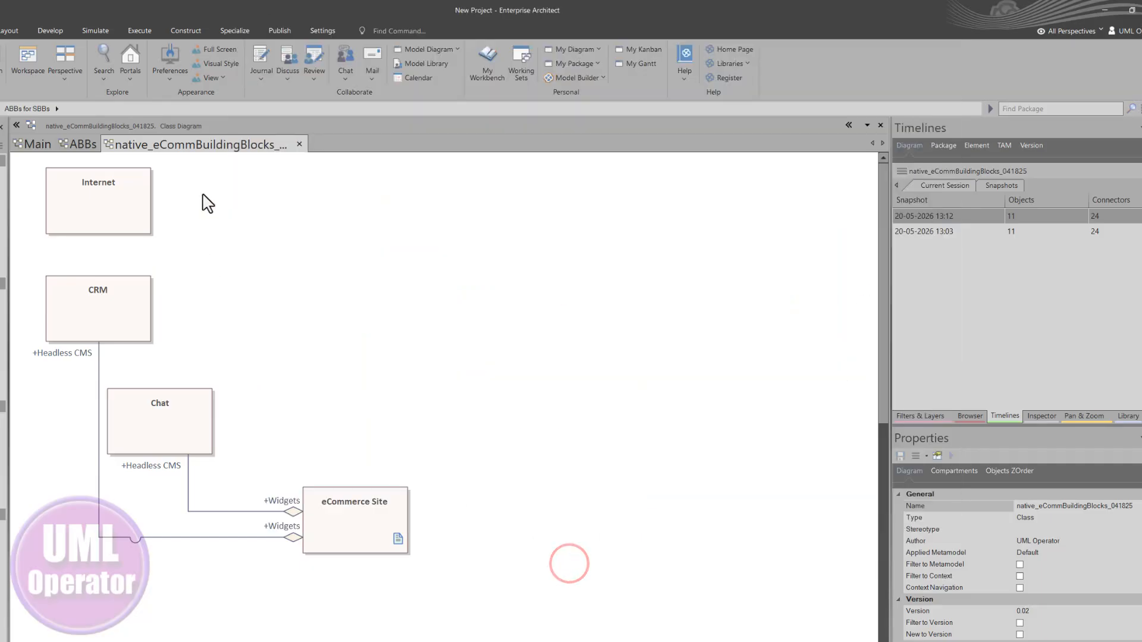
Show the current session's 13:19 snapshot of the front end elements, and close it after viewing
left_click(316, 262)
left_click(338, 298)
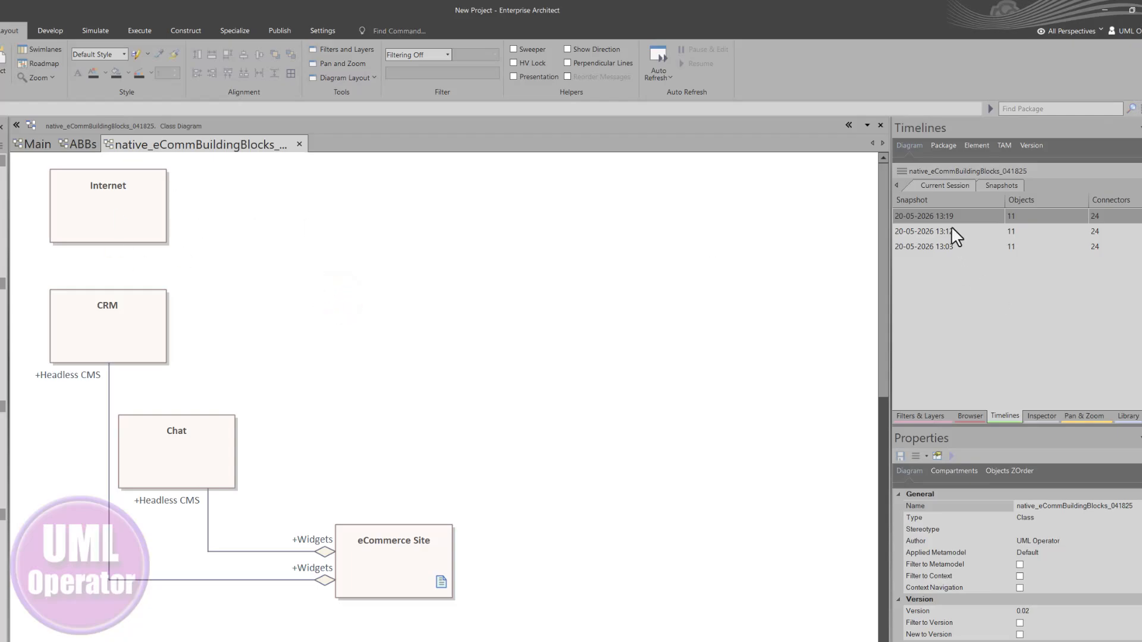
right_click(938, 215)
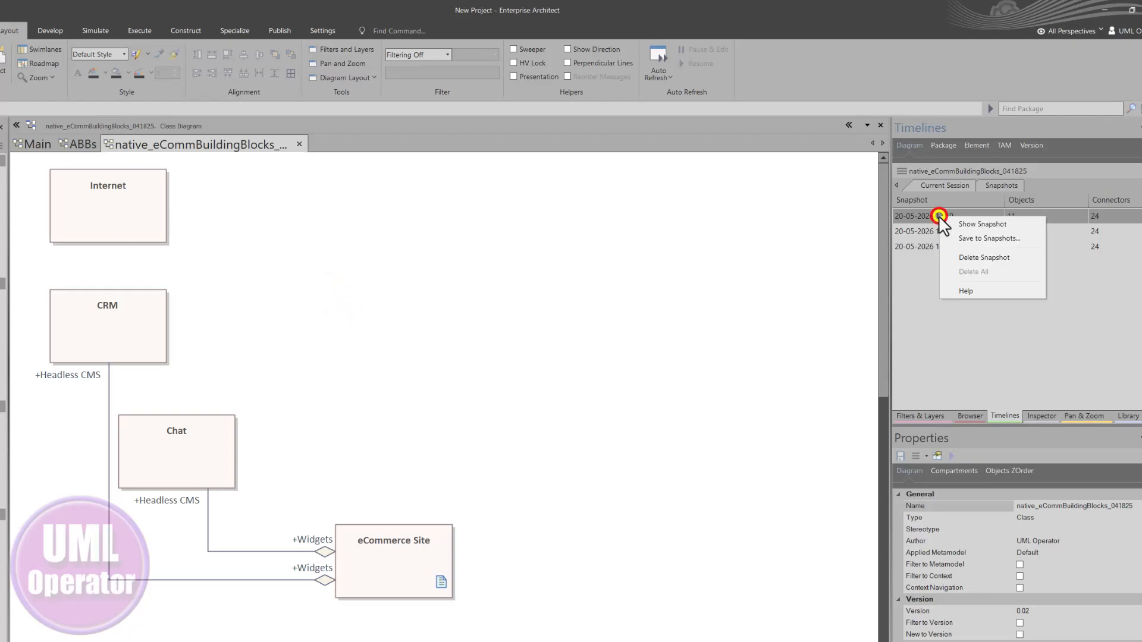
left_click(979, 225)
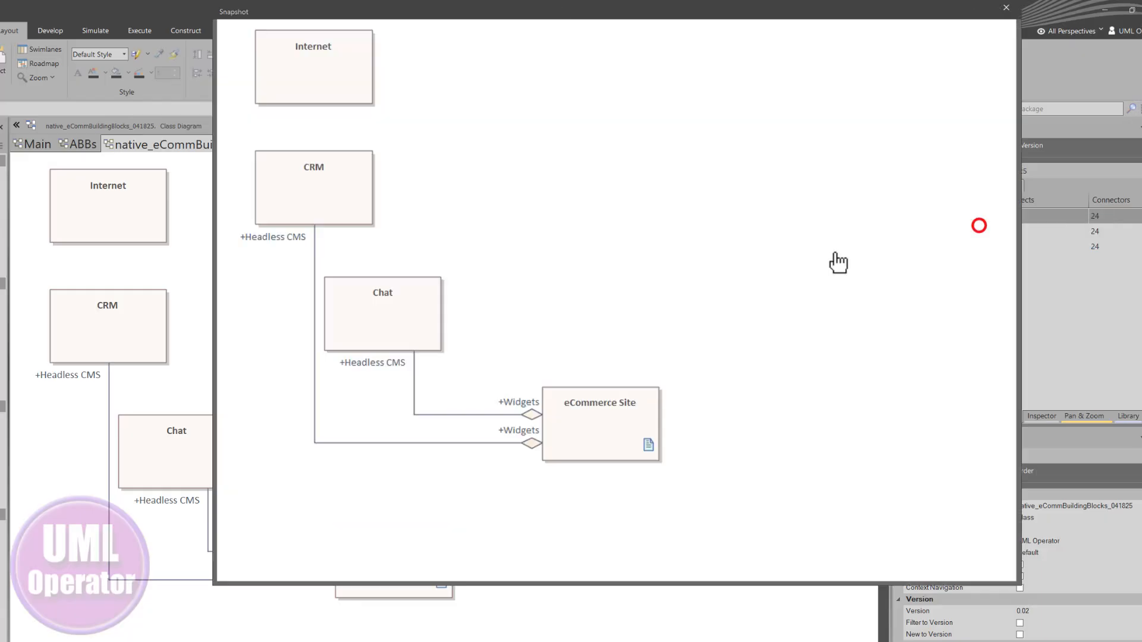
left_click(1005, 7)
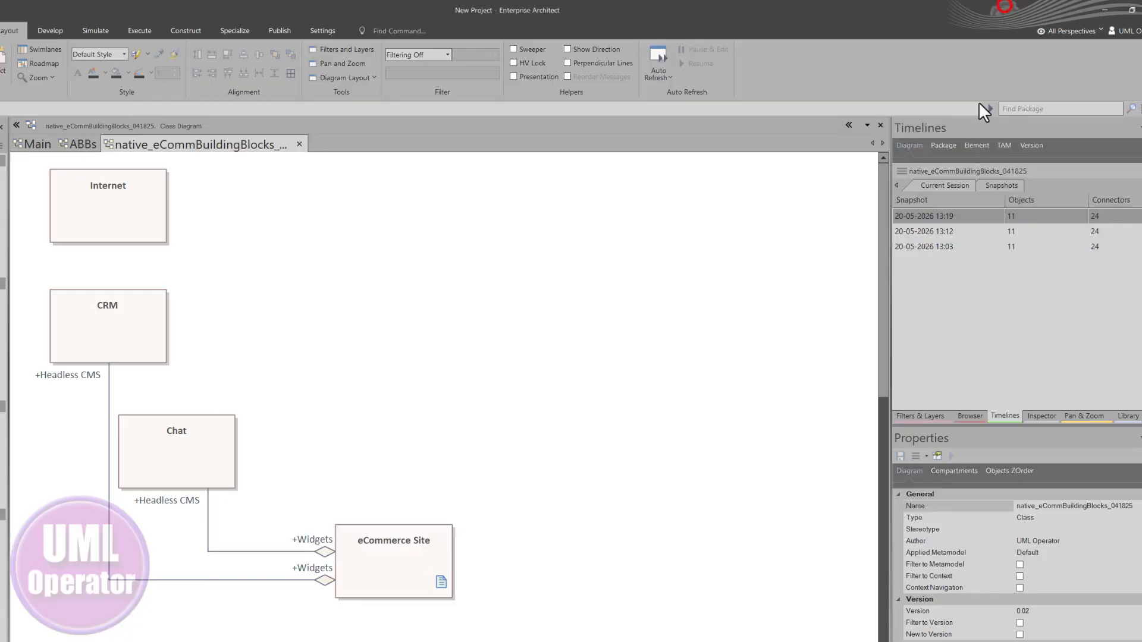
Save the 13:19 session image to Snapshots with the comment "Front End"
right_click(930, 216)
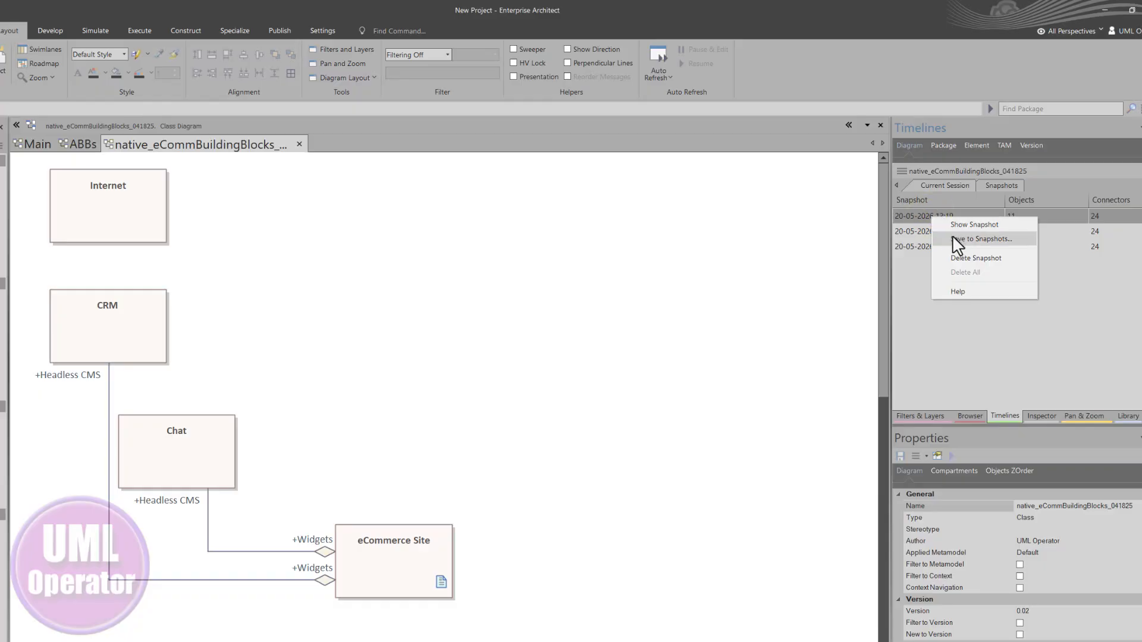
left_click(967, 239)
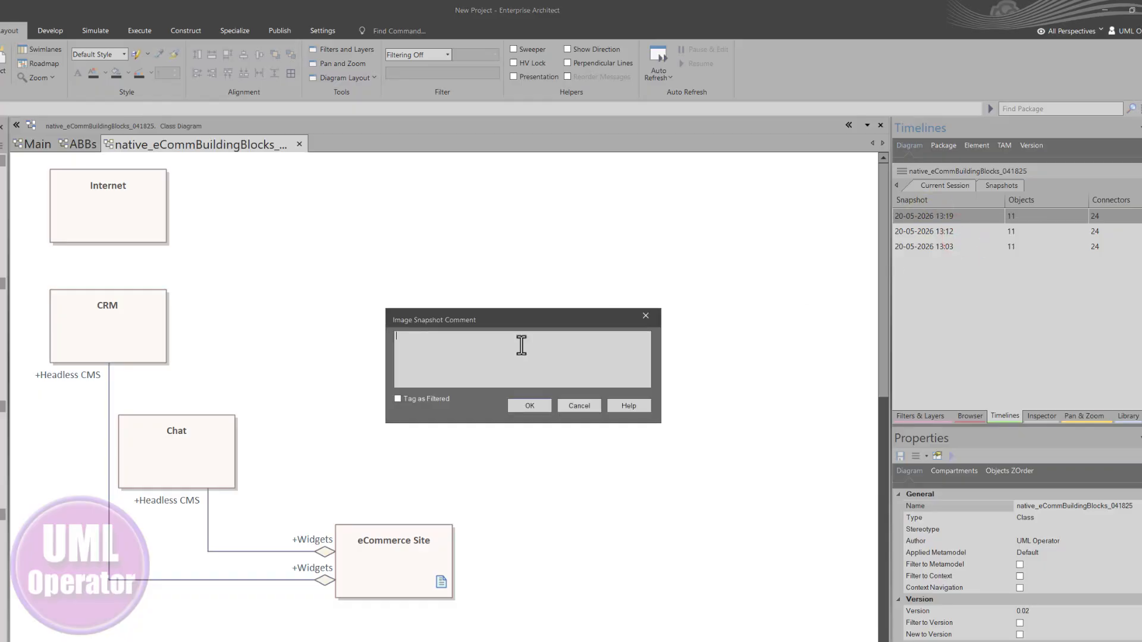
type("Front End")
left_click(526, 402)
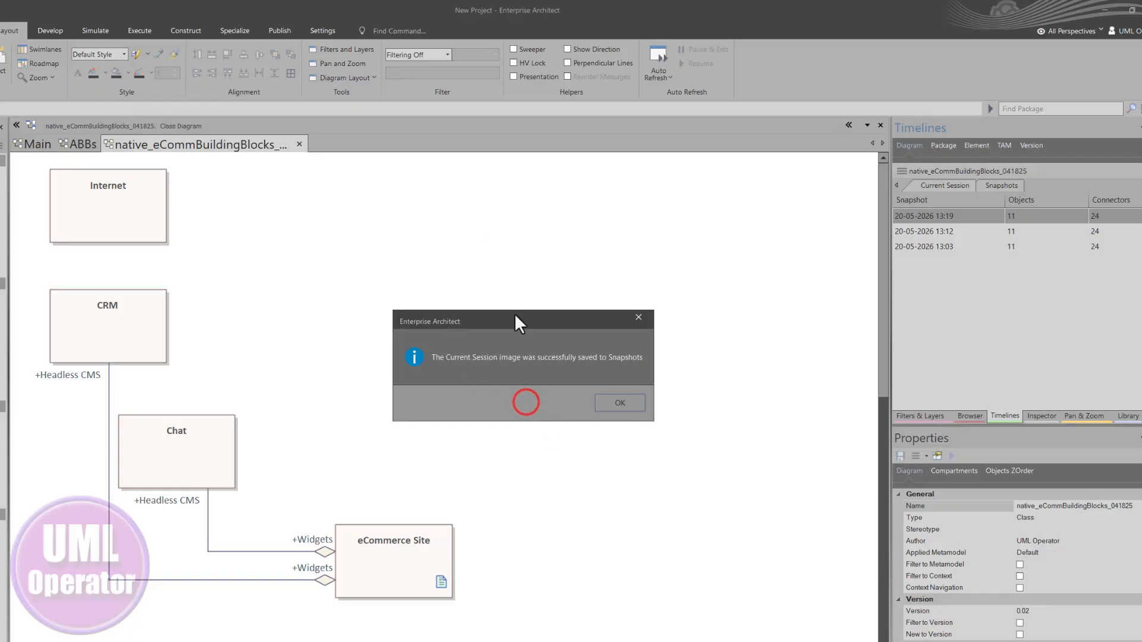
left_click(602, 400)
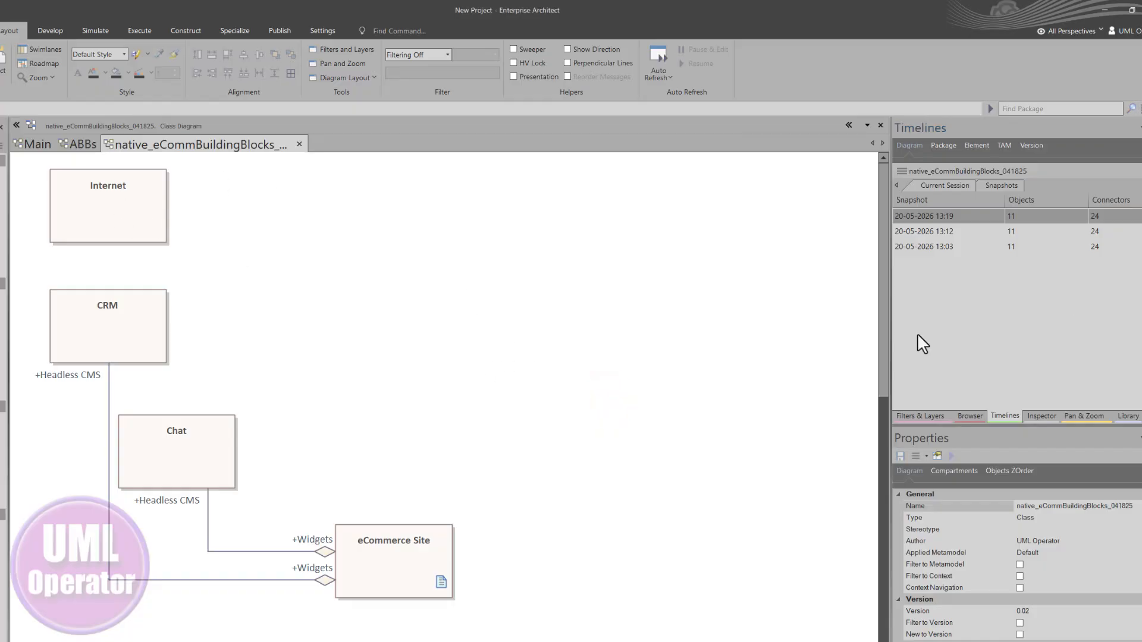
Show the newly saved 13:20 image from the saved snapshots list, and close it after viewing
left_click(1001, 185)
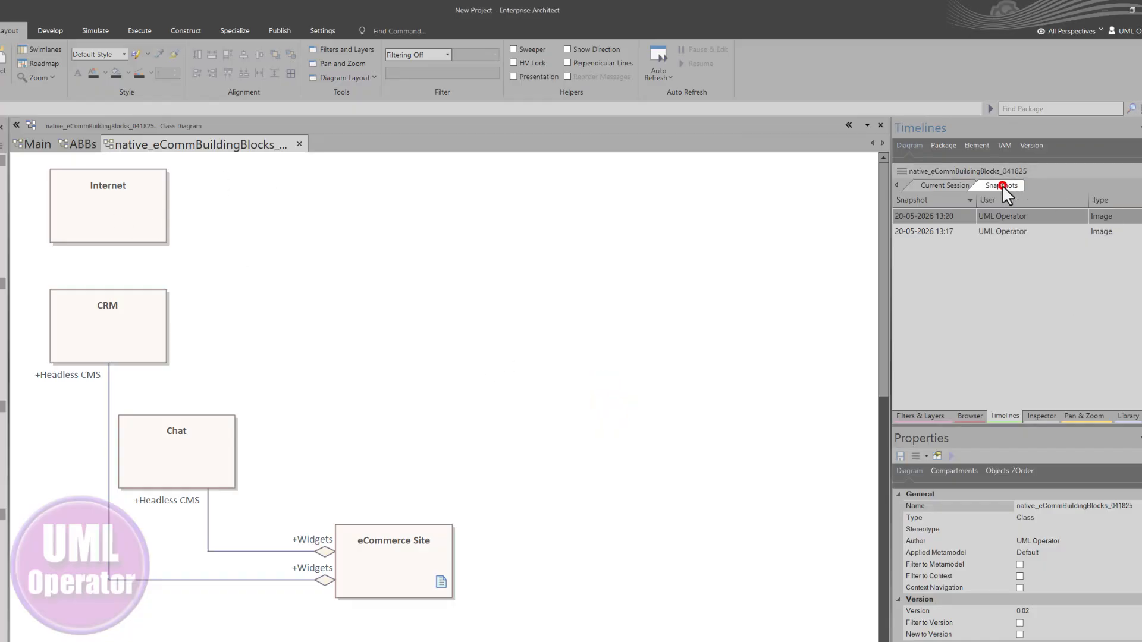
right_click(929, 214)
left_click(967, 265)
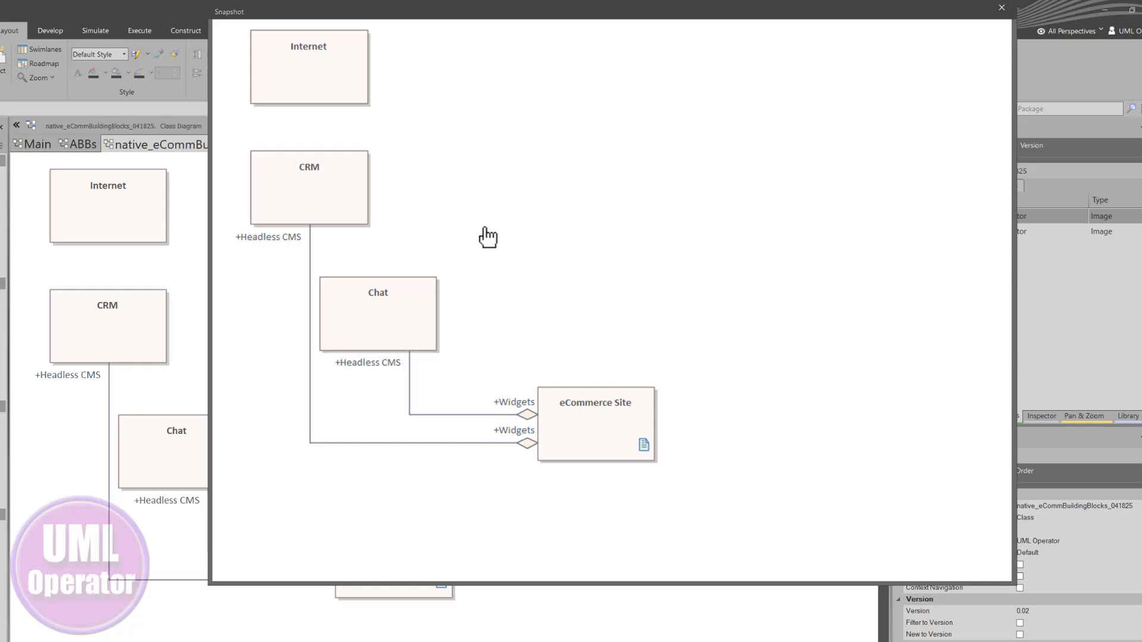
left_click(1002, 7)
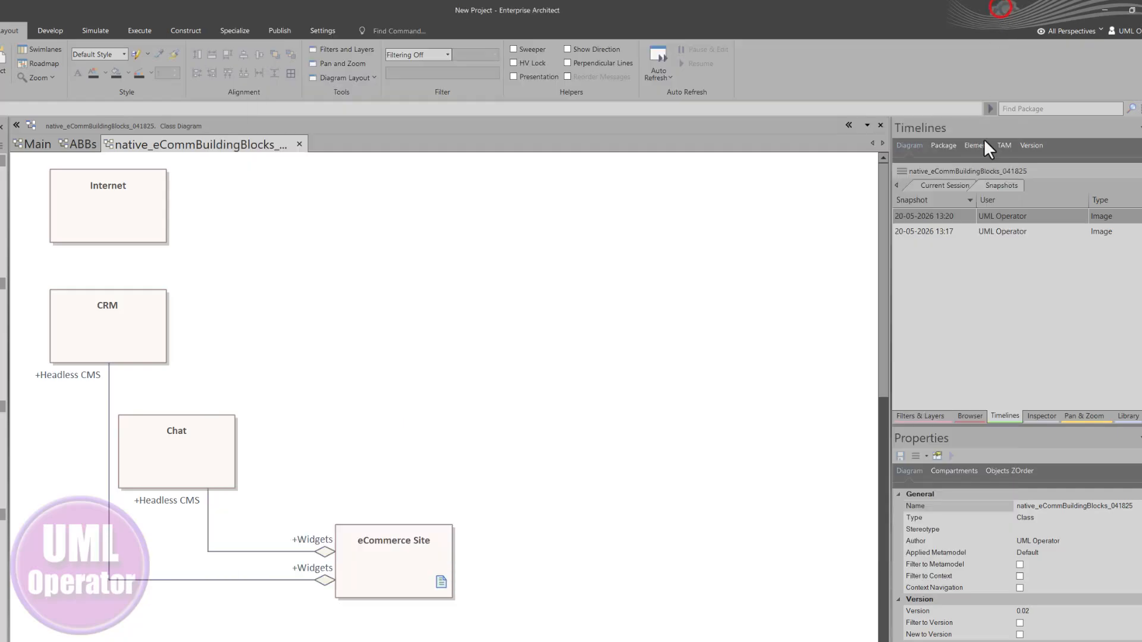
Turn on comments in the saved snapshots list and review the entries, ending on the "Front End" snapshot
right_click(912, 217)
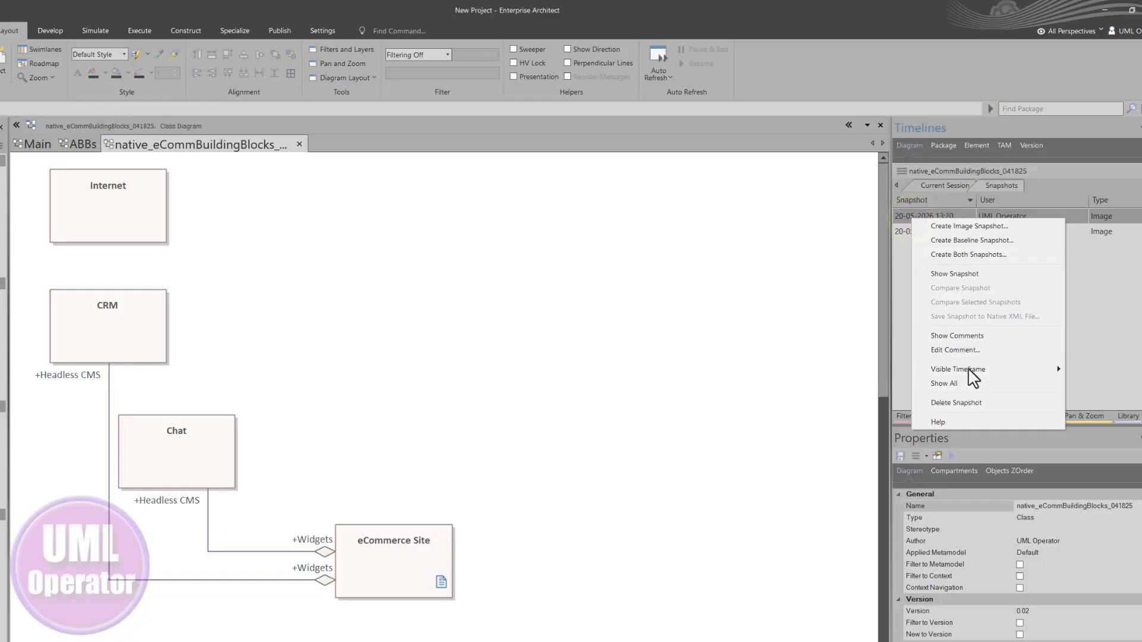
left_click(983, 336)
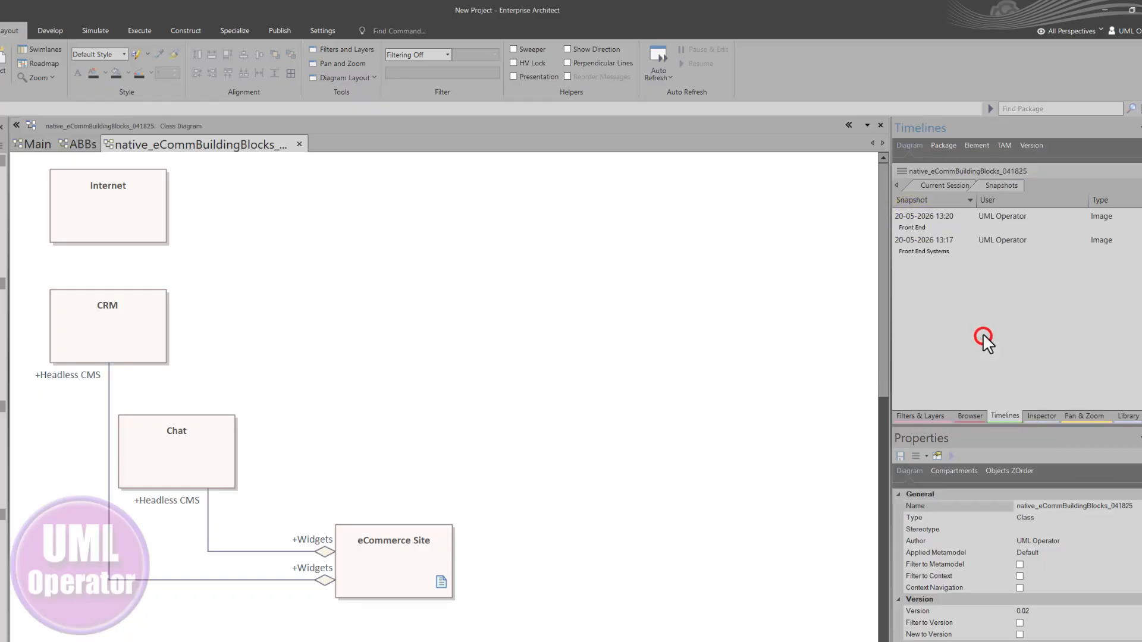
left_click(919, 227)
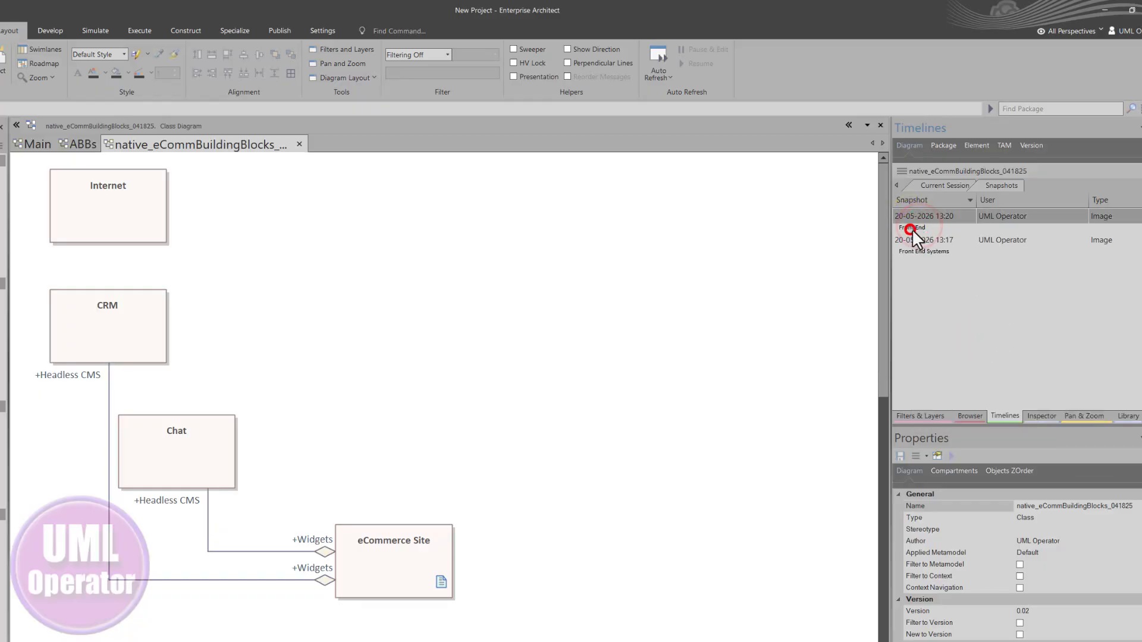
left_click(920, 246)
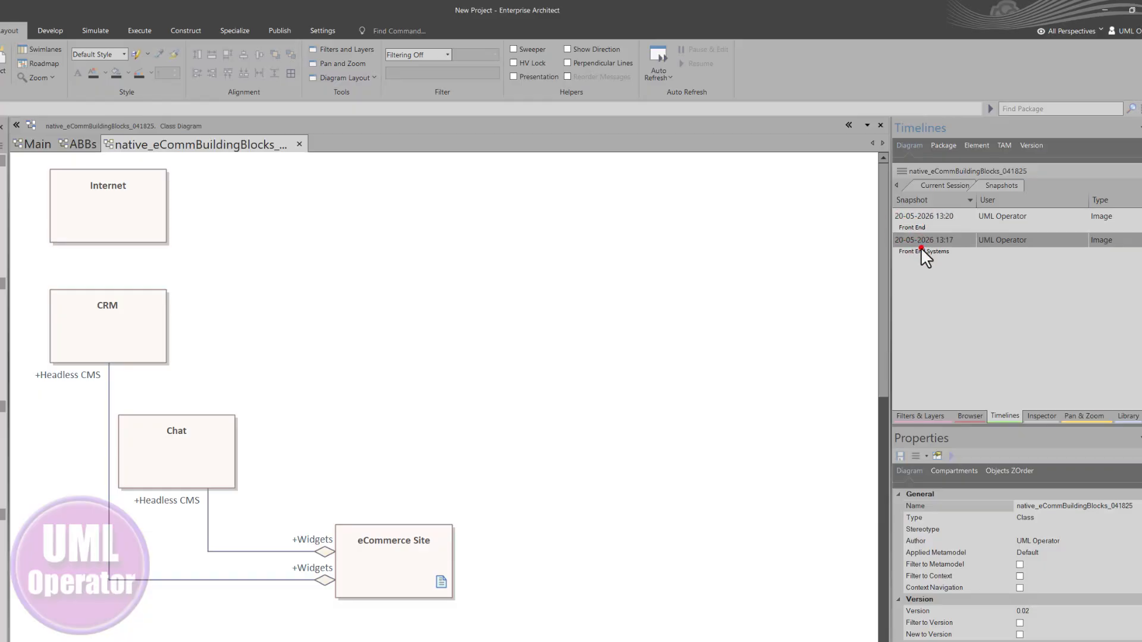
left_click(925, 224)
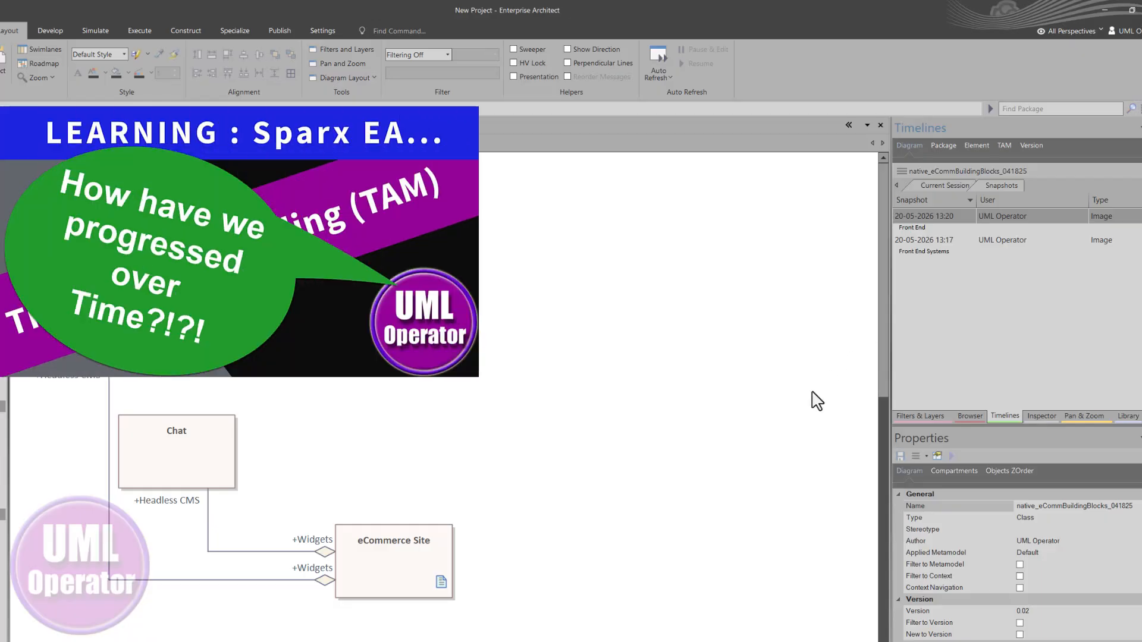
Expand the Model root in the project browser, and enable all four layers so the whole diagram is displayed
left_click(962, 415)
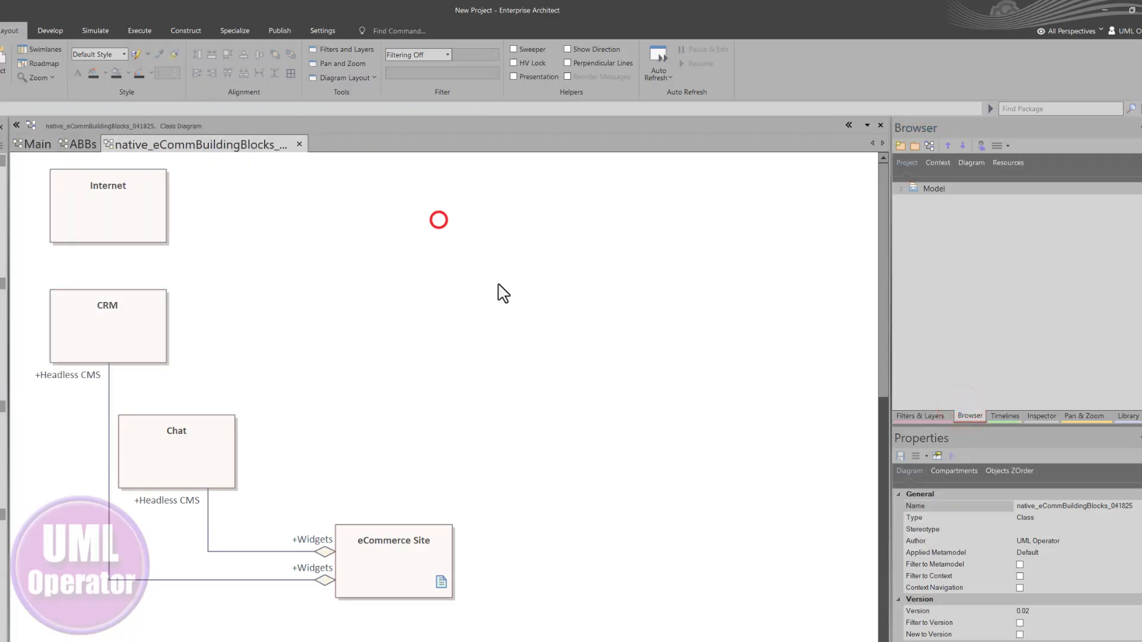
left_click(902, 188)
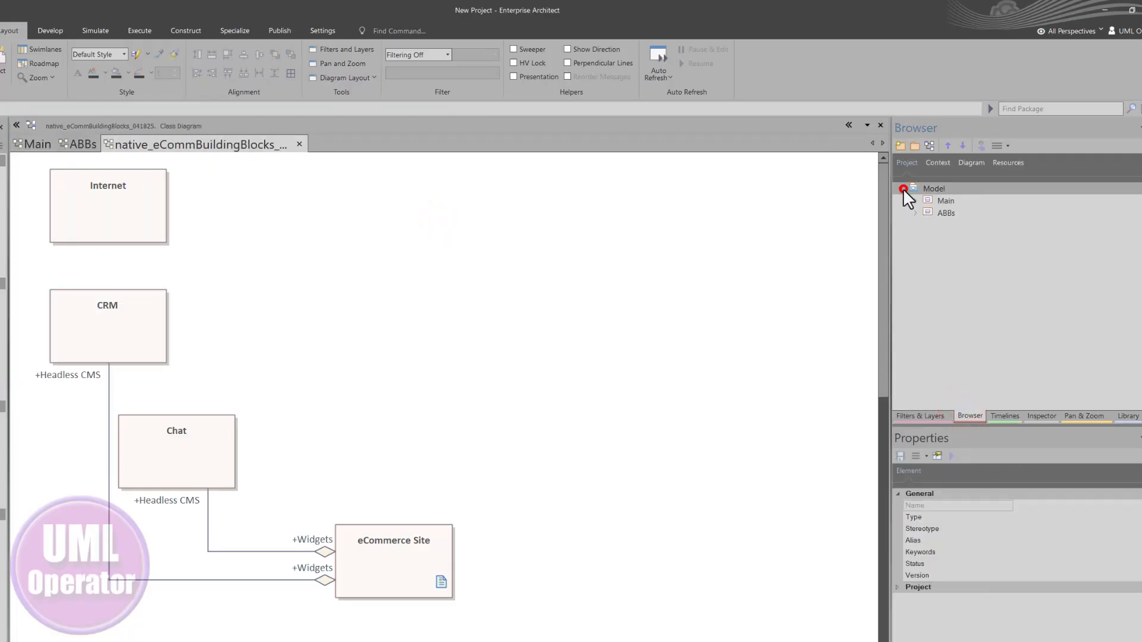
left_click(381, 237)
left_click(341, 47)
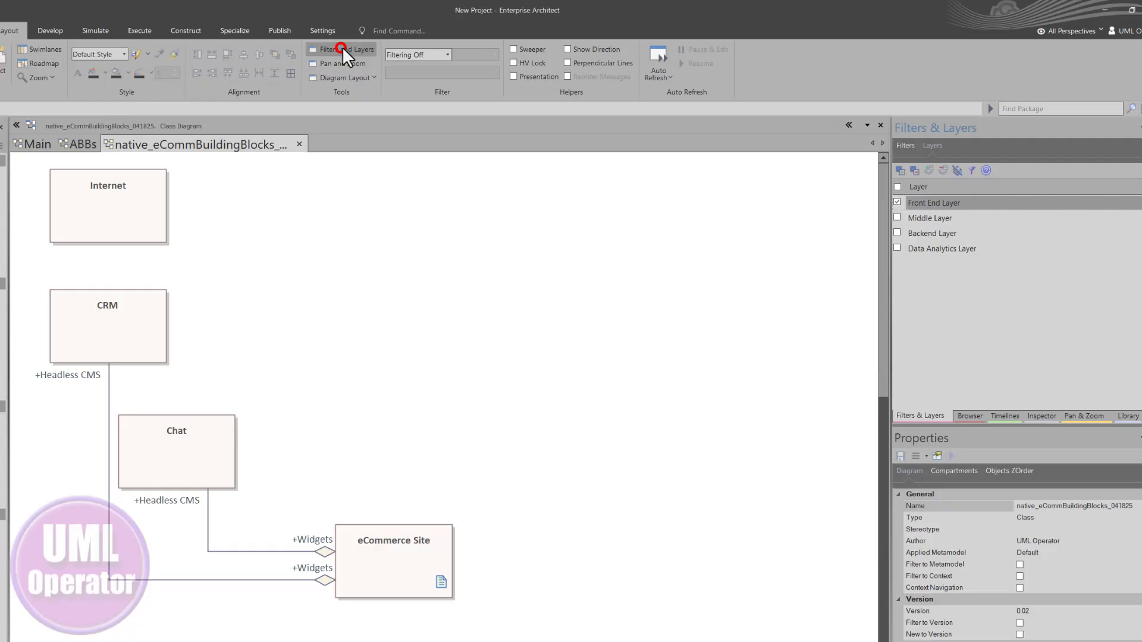
left_click(897, 218)
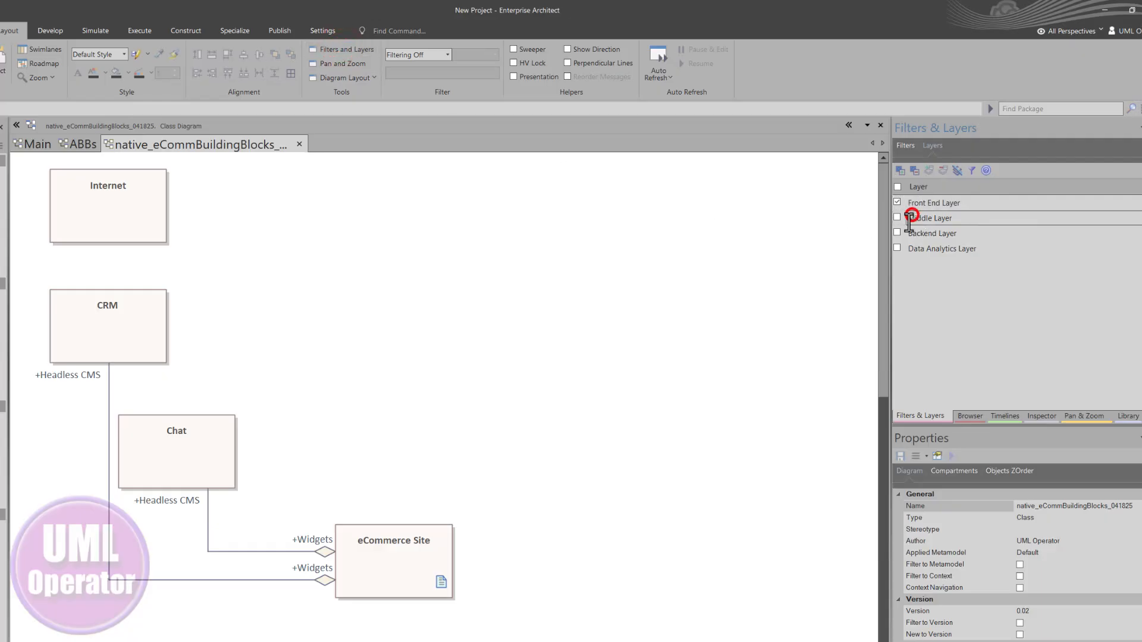
left_click(899, 186)
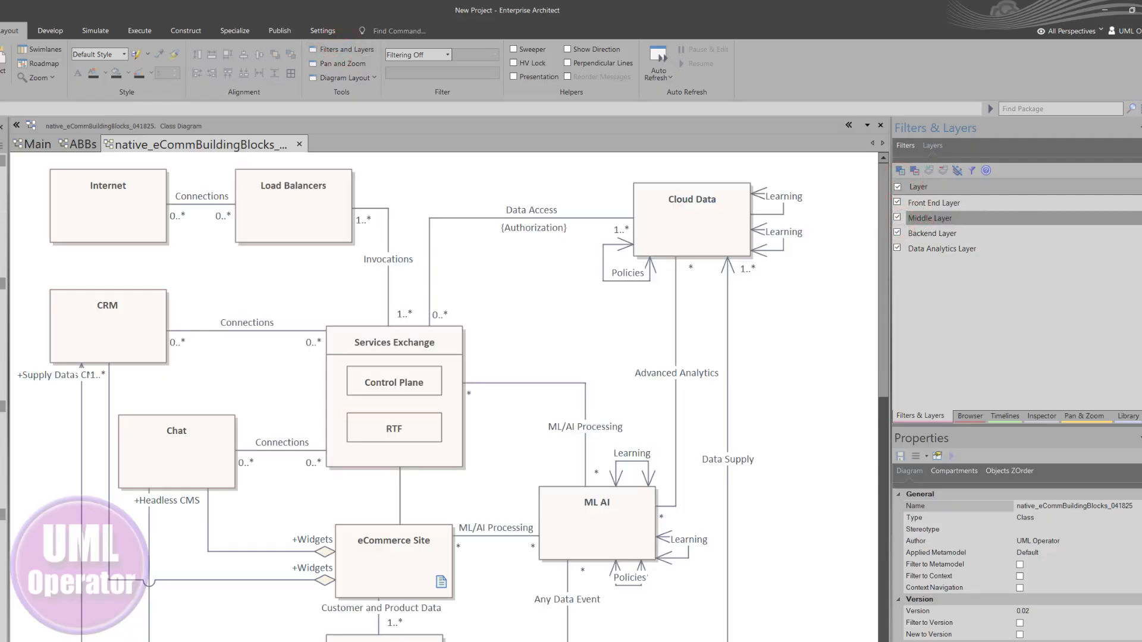
Close the empty ABBs diagram and return to the eCommerce building blocks diagram
left_click(250, 269)
left_click(84, 141)
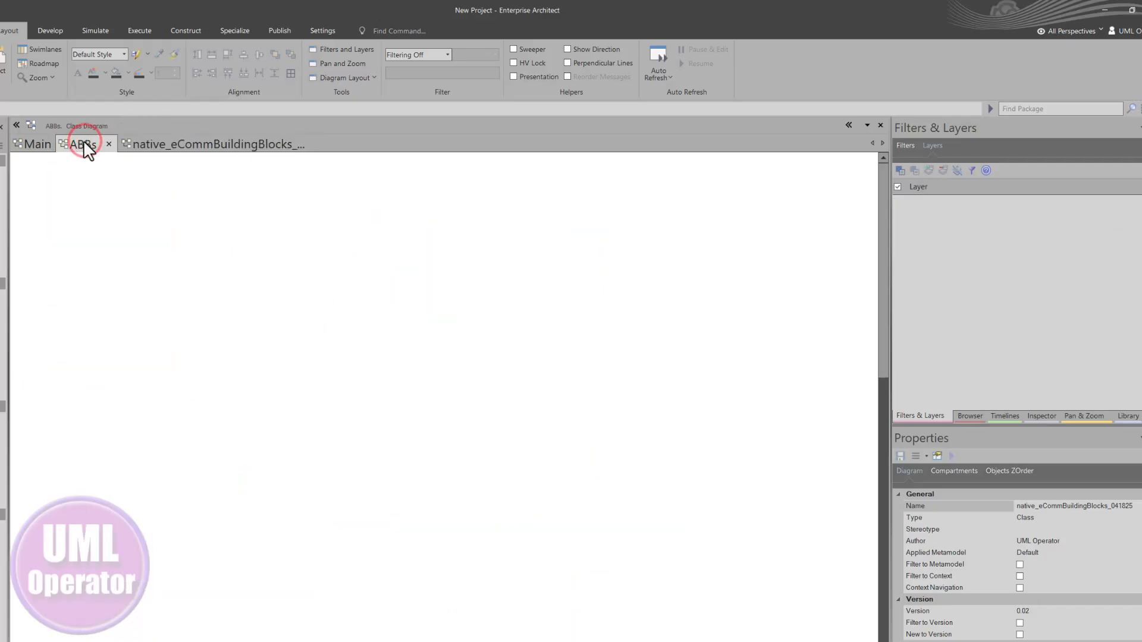
left_click(109, 143)
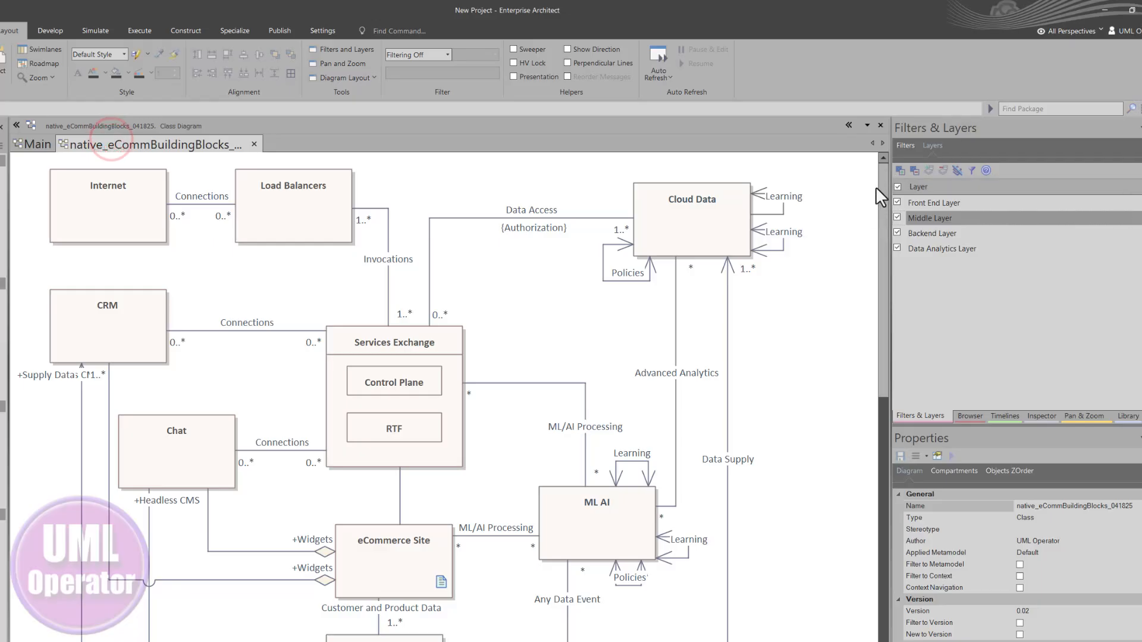
Expand the ABBs view and its "ABBs for SBBs" package in the project browser, and open the "ABBs for SBBs" diagram
left_click(969, 416)
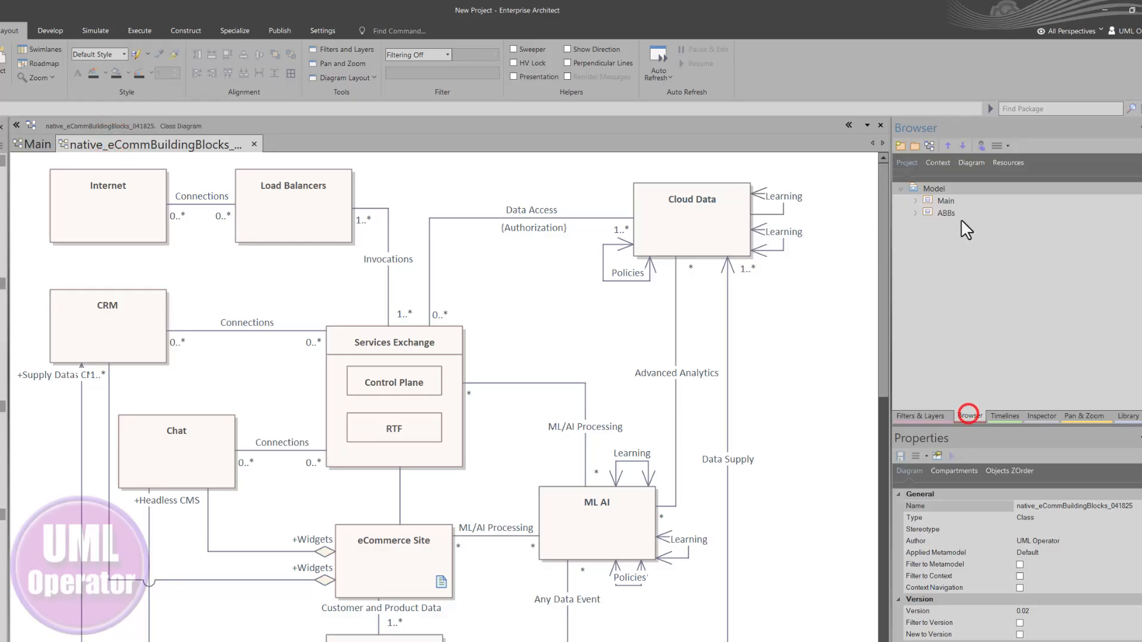
left_click(914, 213)
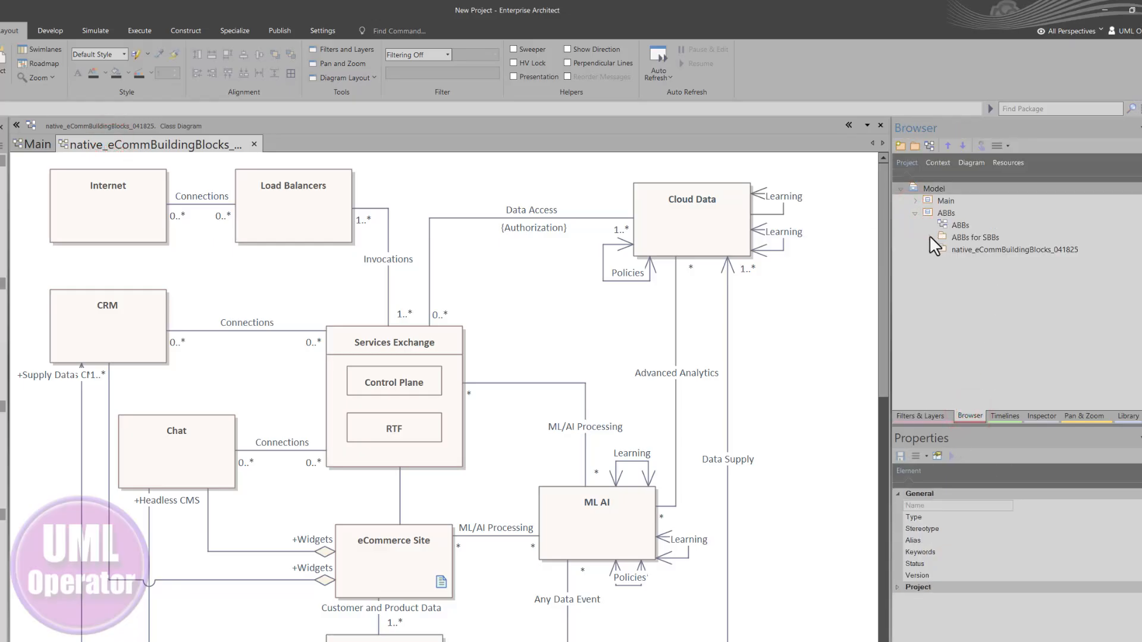
left_click(929, 237)
double_click(968, 247)
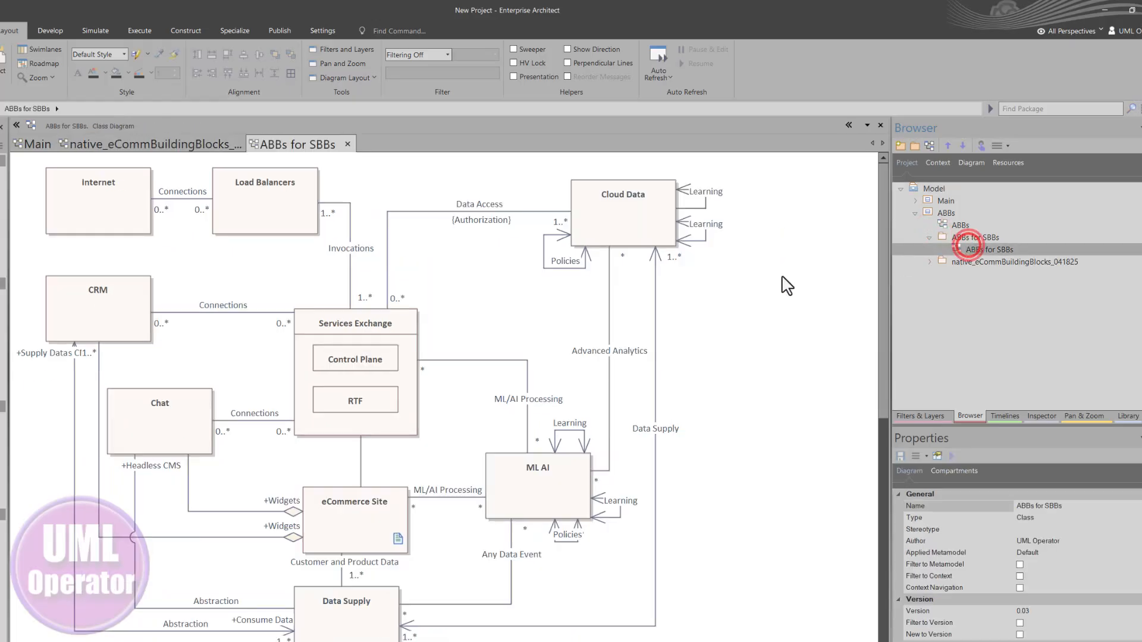
Locate the Load Balancers element from the diagram in the project browser, and collapse the native_eCommBuildingBlocks_041825 package again
left_click(281, 213)
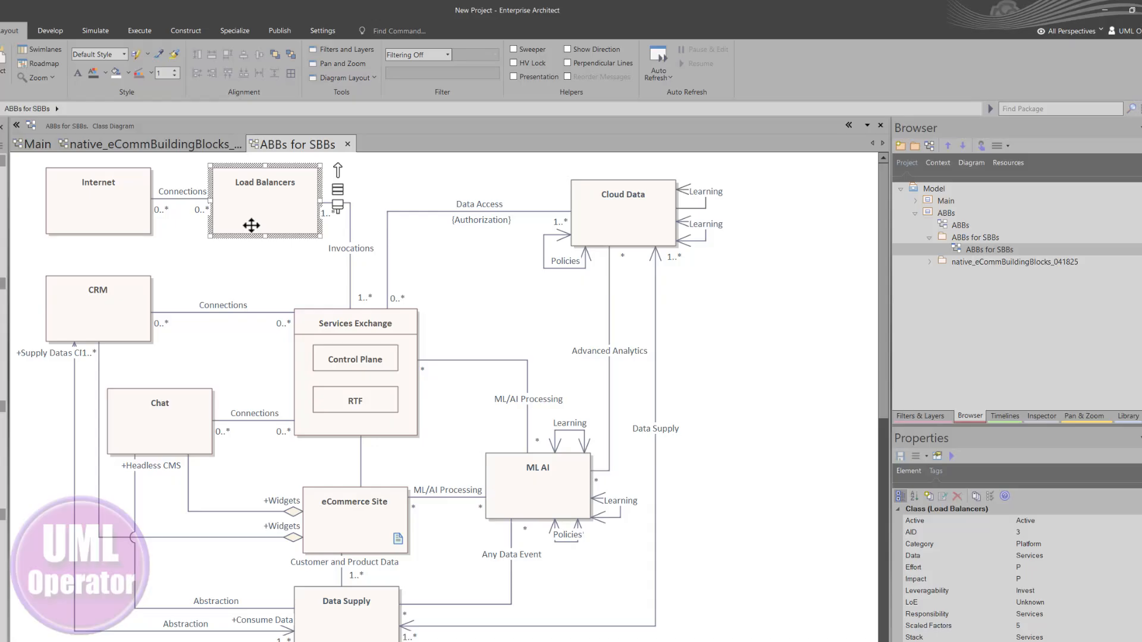
key("alt+g")
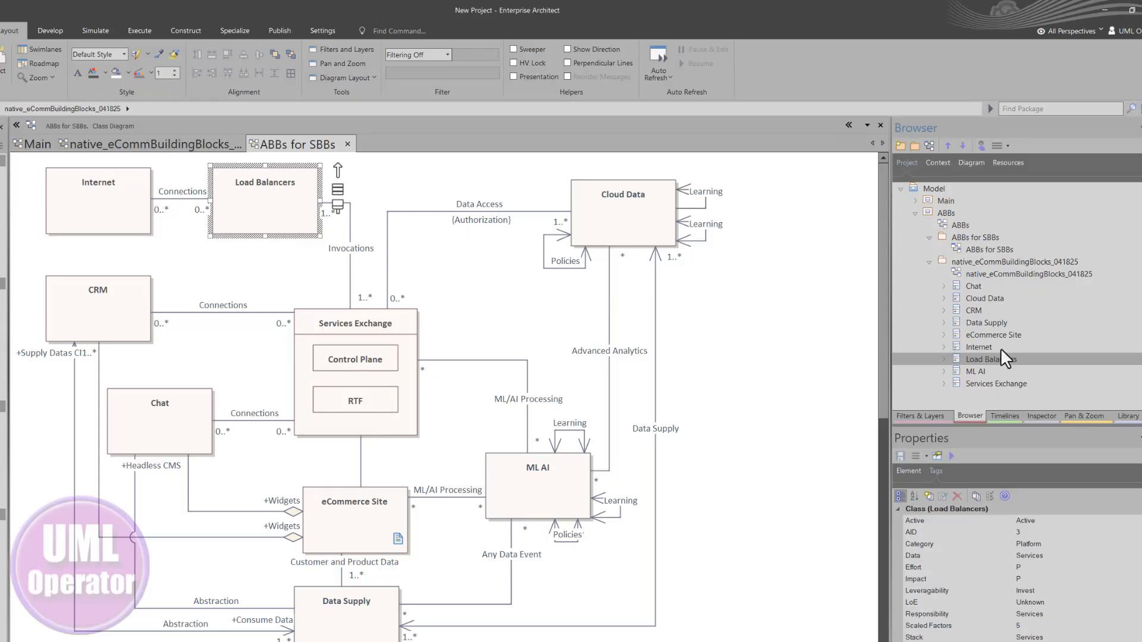
left_click(983, 248)
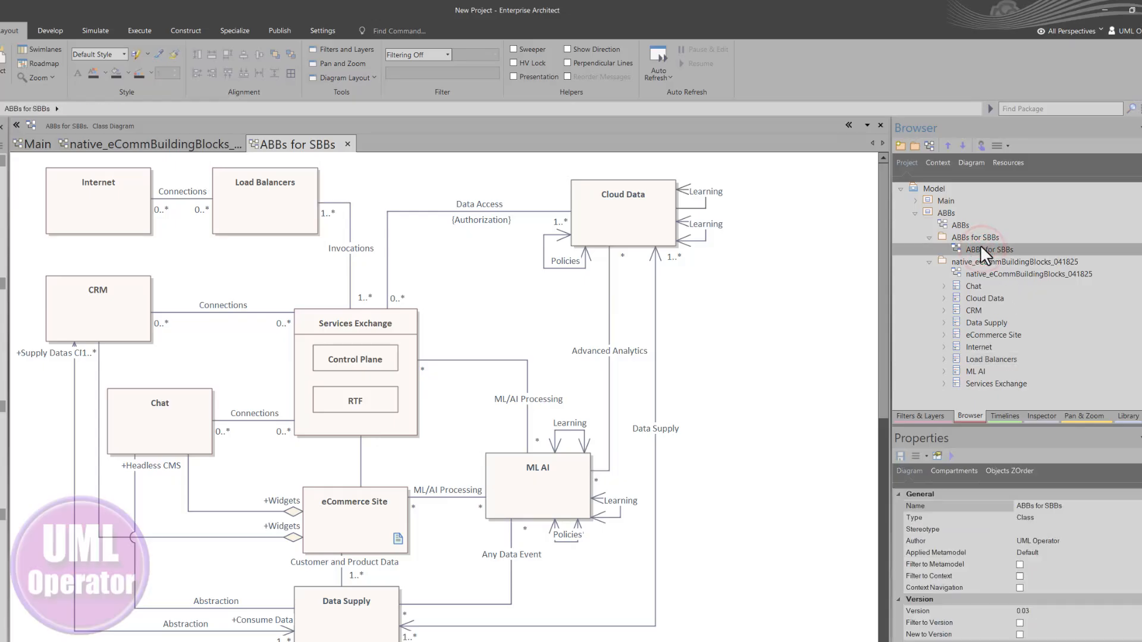
left_click(928, 262)
Show the filters and layers of the "ABBs for SBBs" diagram to check its layer list
left_click(279, 143)
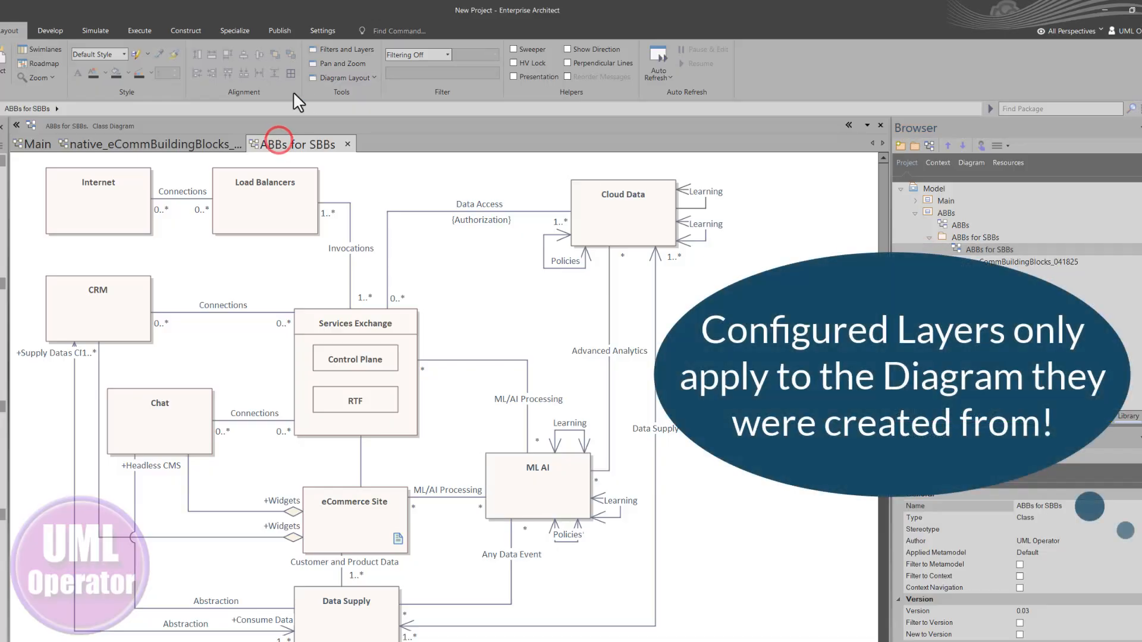
left_click(328, 50)
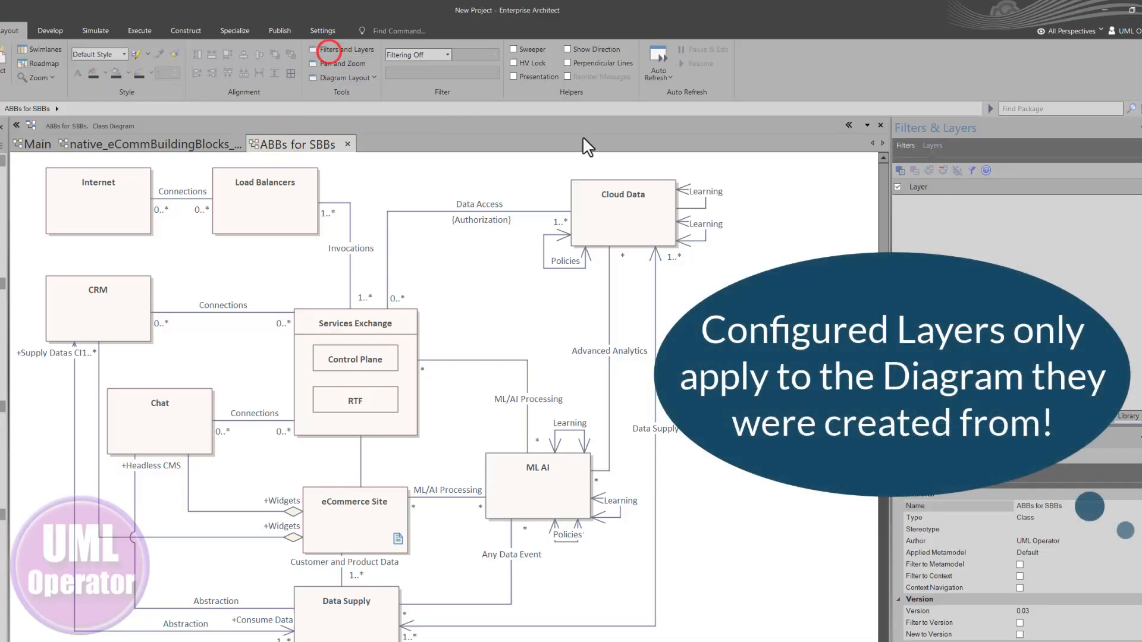
left_click(920, 205)
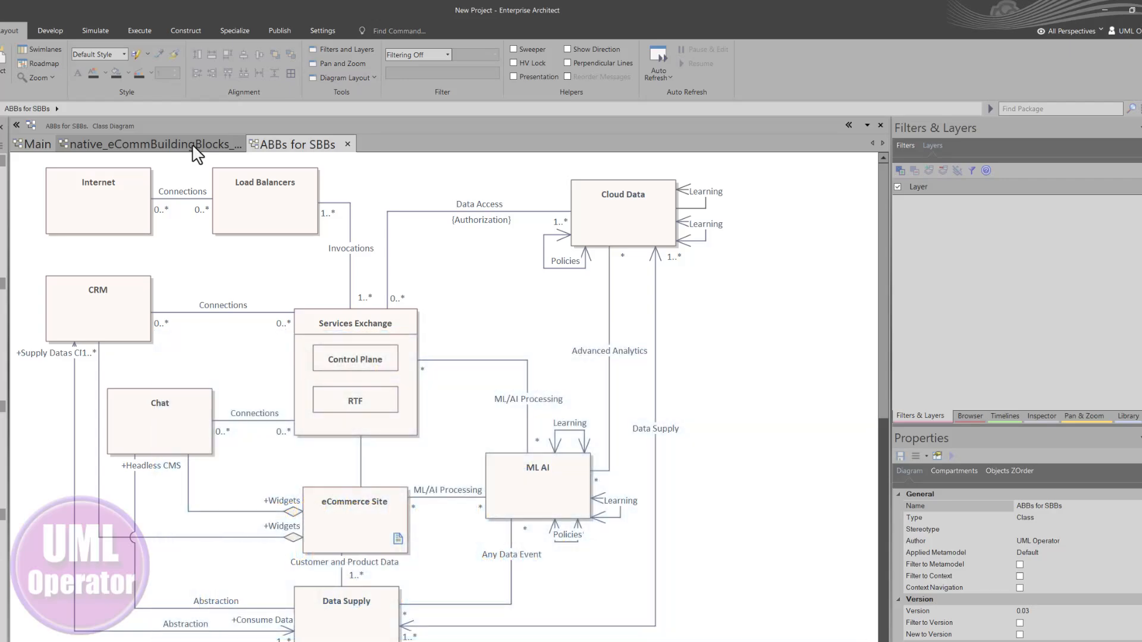
Compare the layer list of the native_eCommBuildingBlocks_041825 diagram with that of the "ABBs for SBBs" diagram
left_click(170, 145)
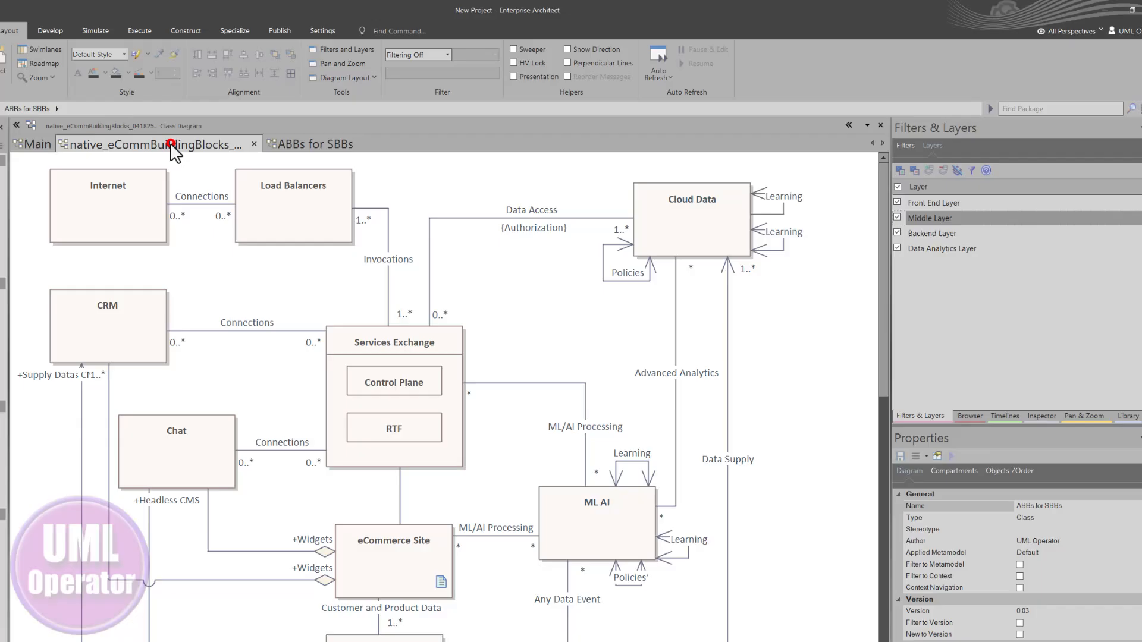
left_click(234, 271)
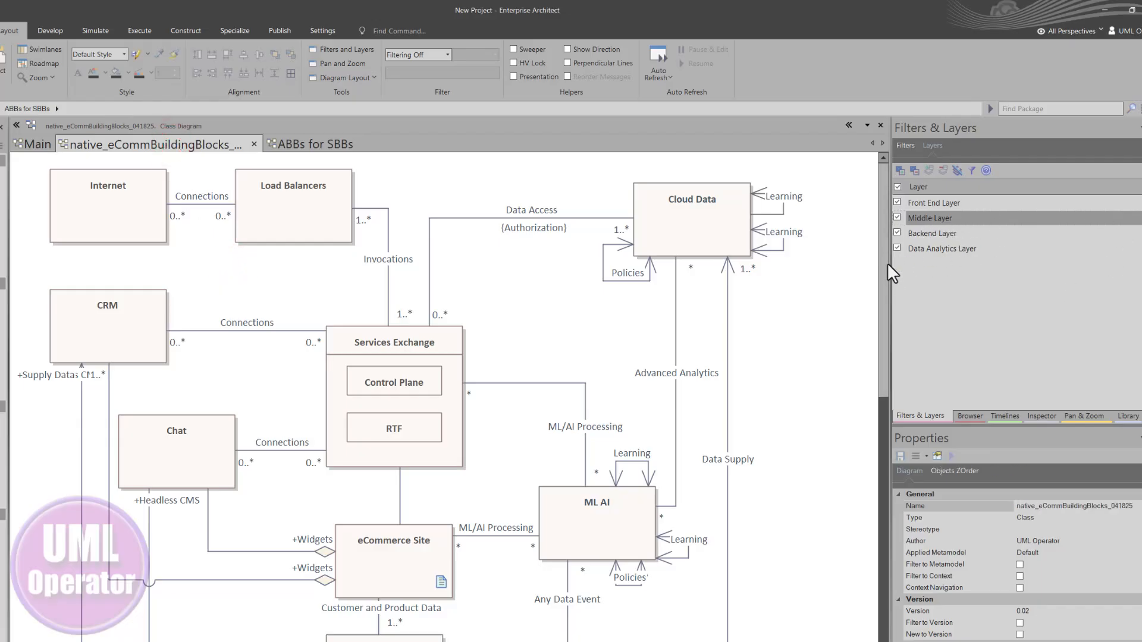
left_click(315, 149)
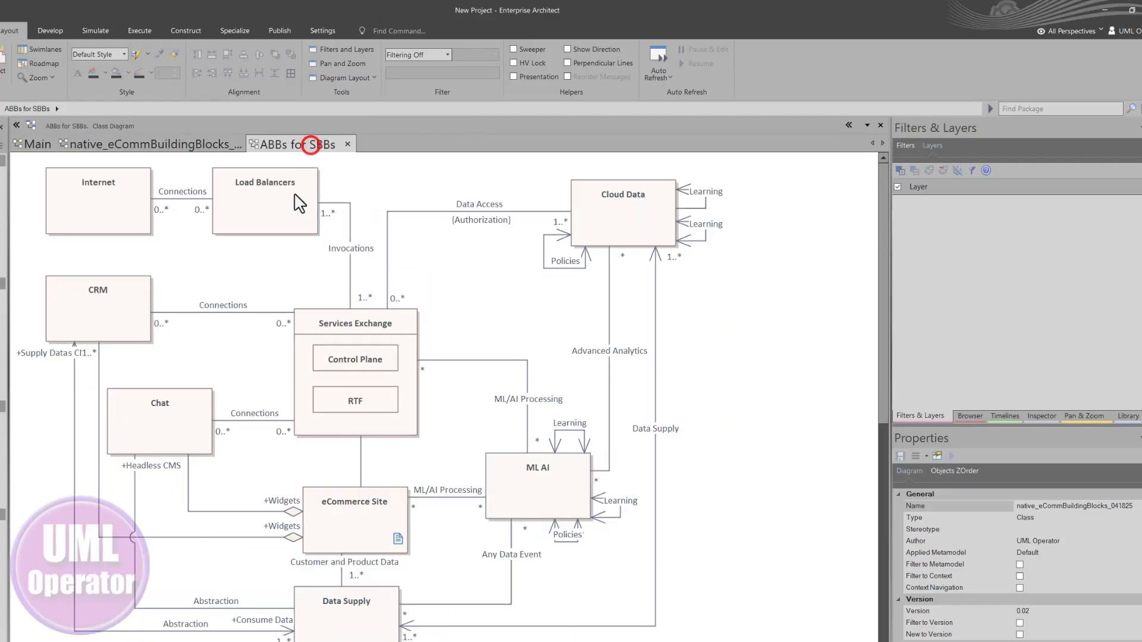
left_click(259, 263)
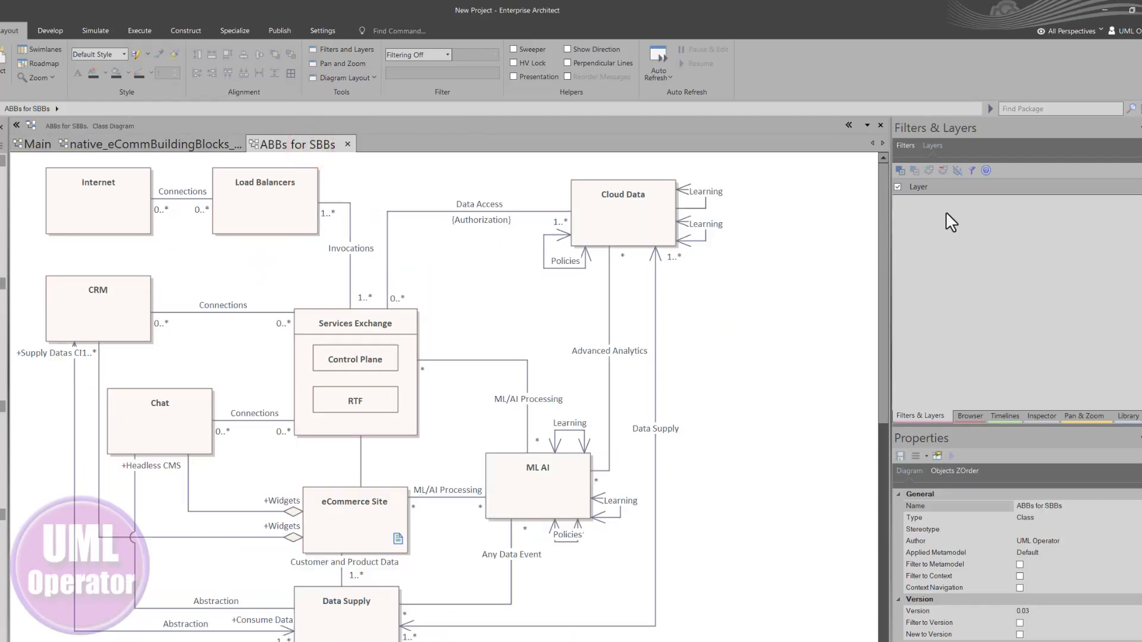
left_click(901, 170)
left_click(900, 170)
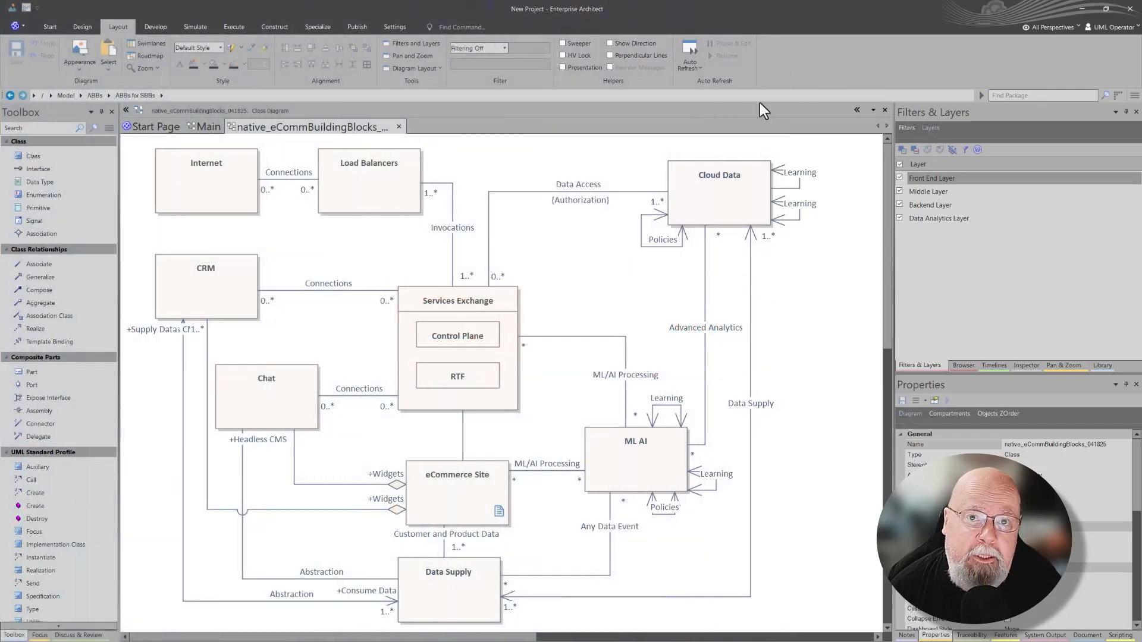
Switch to the OurCo Project KMS window, hide all Business Requirements diagram layers, and re-enable User, Service and Data one by one
left_click(1080, 8)
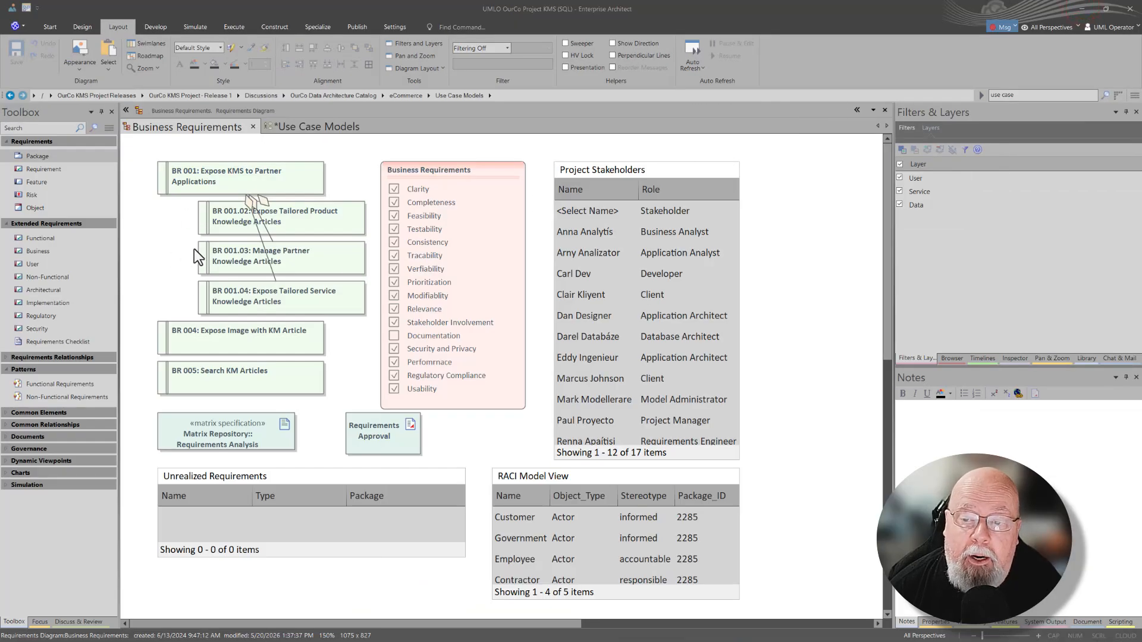
left_click(900, 164)
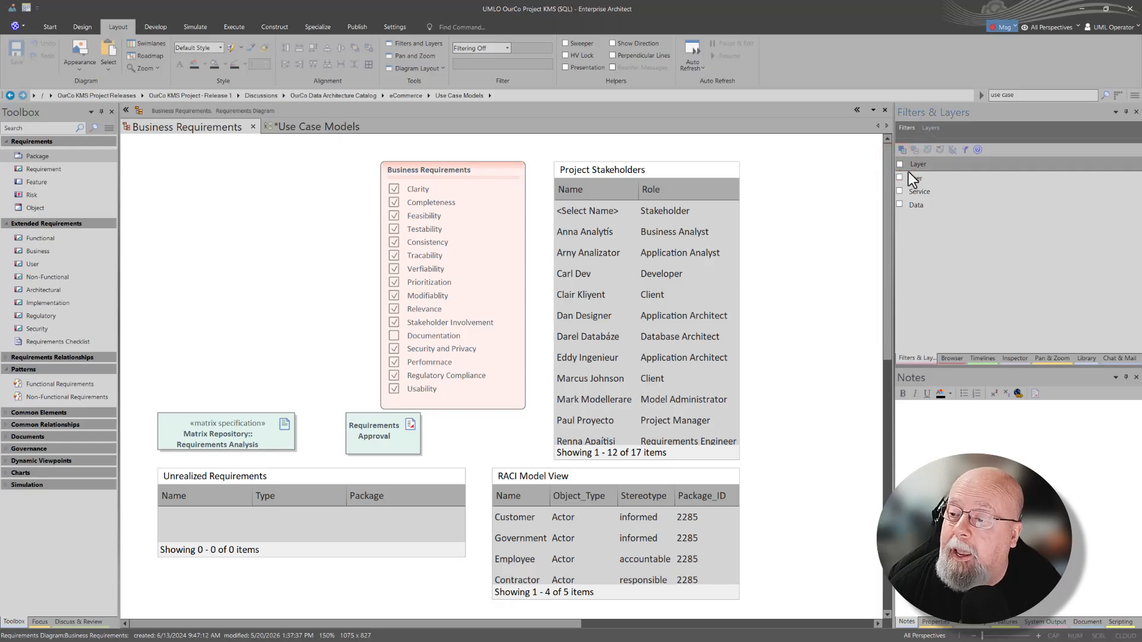
left_click(899, 177)
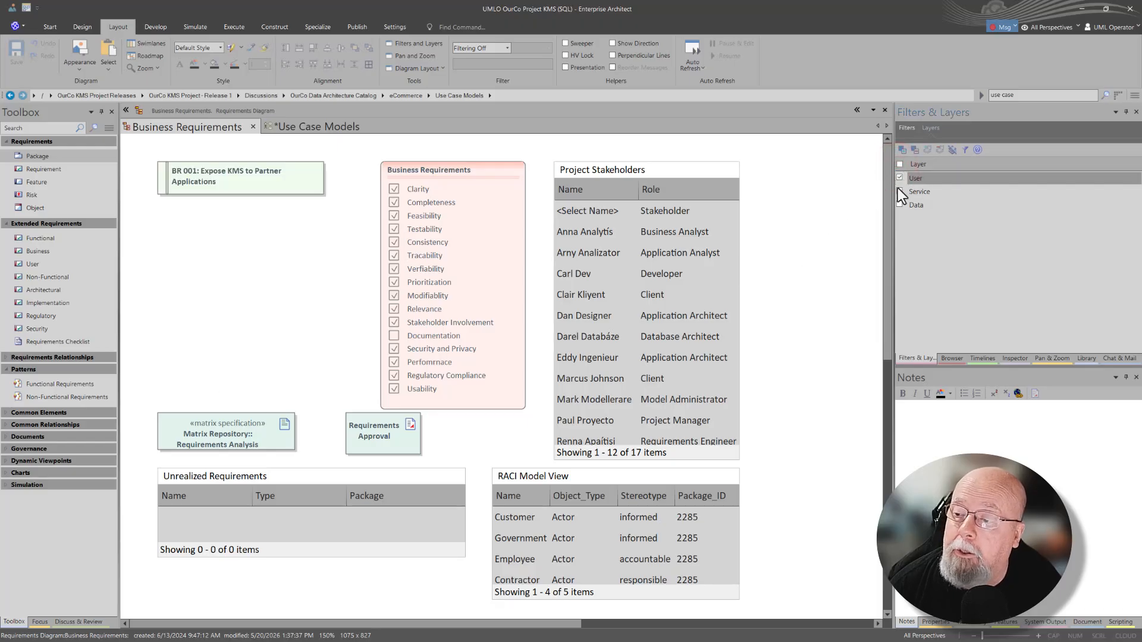
left_click(900, 191)
left_click(900, 205)
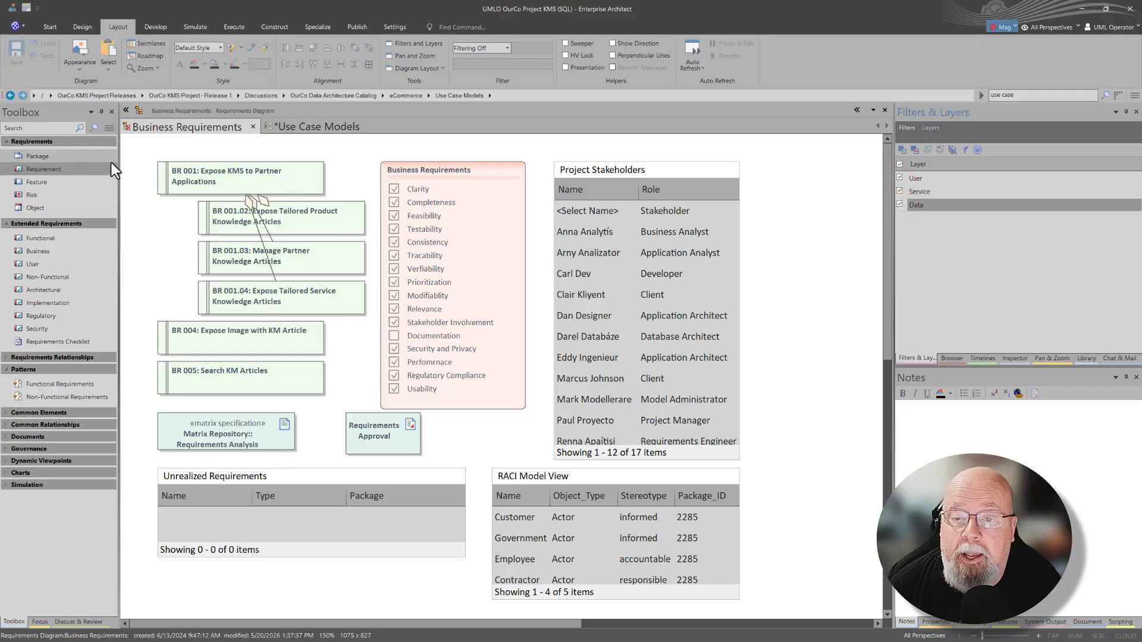
Open the Use Case Models diagram and display only its User layer
left_click(325, 126)
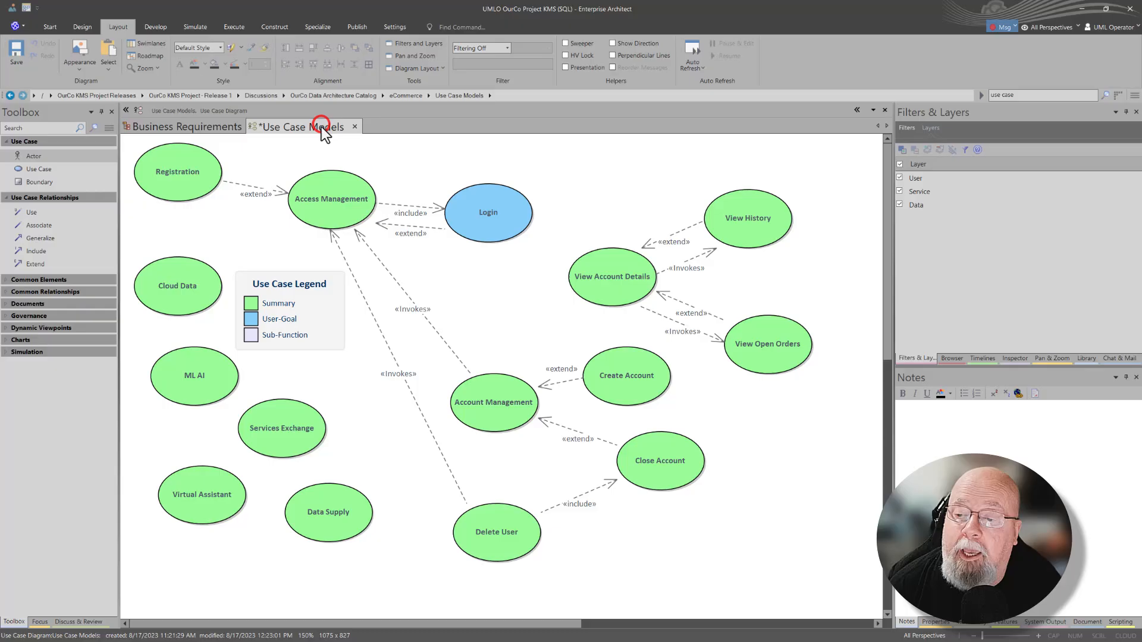
left_click(899, 164)
left_click(900, 178)
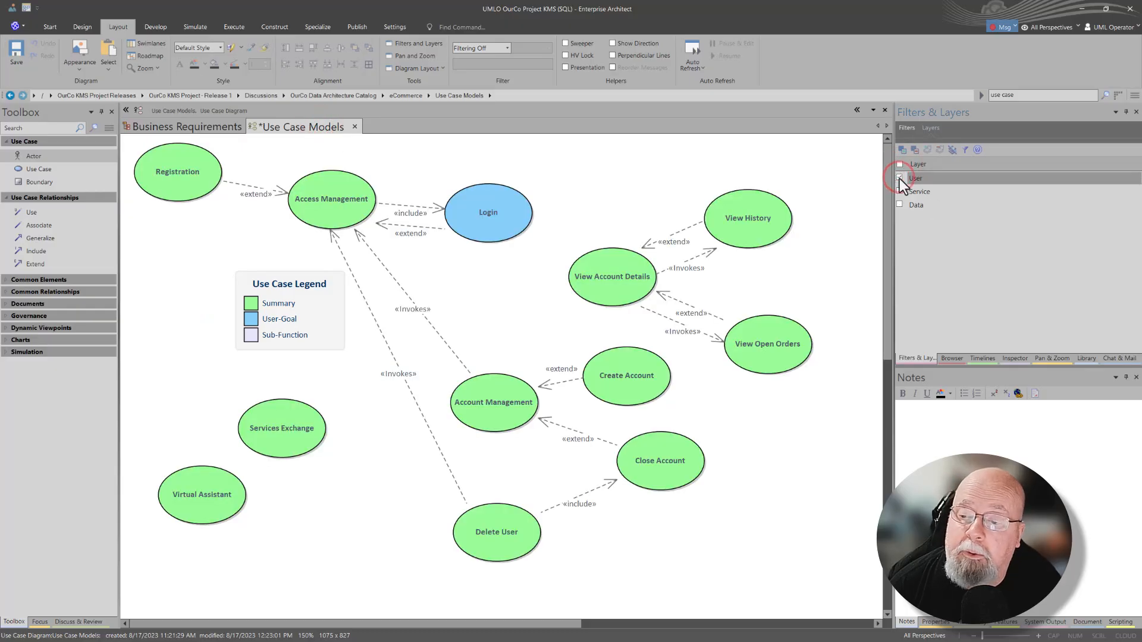
Hide the User layer and view the Service and Data layers of the use case diagram, then show all layers again
left_click(899, 177)
left_click(900, 189)
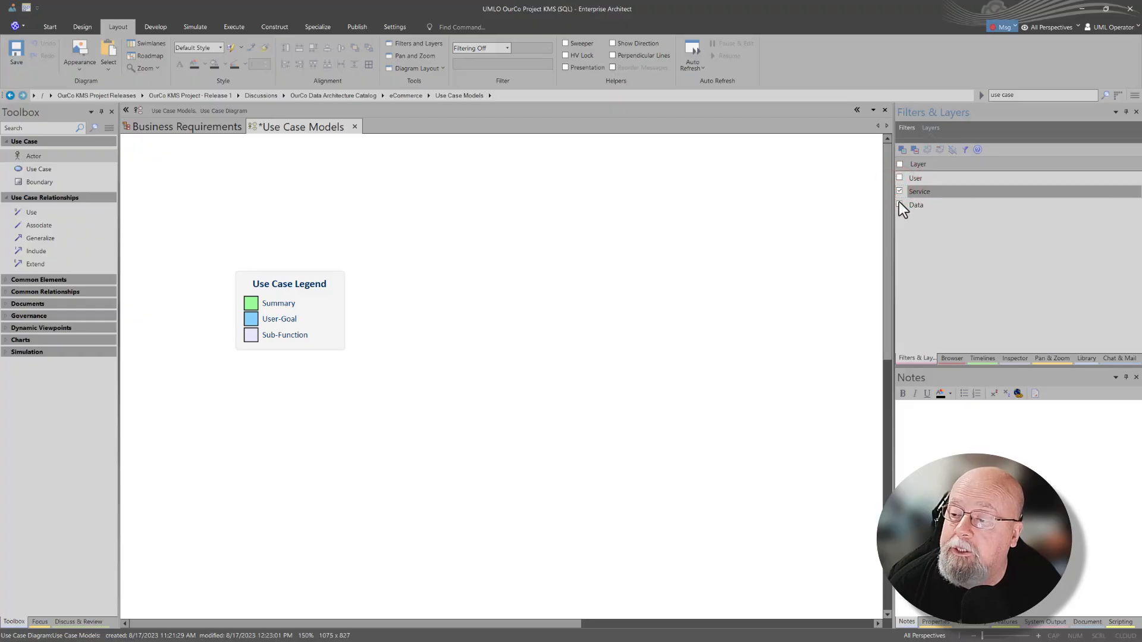
left_click(899, 203)
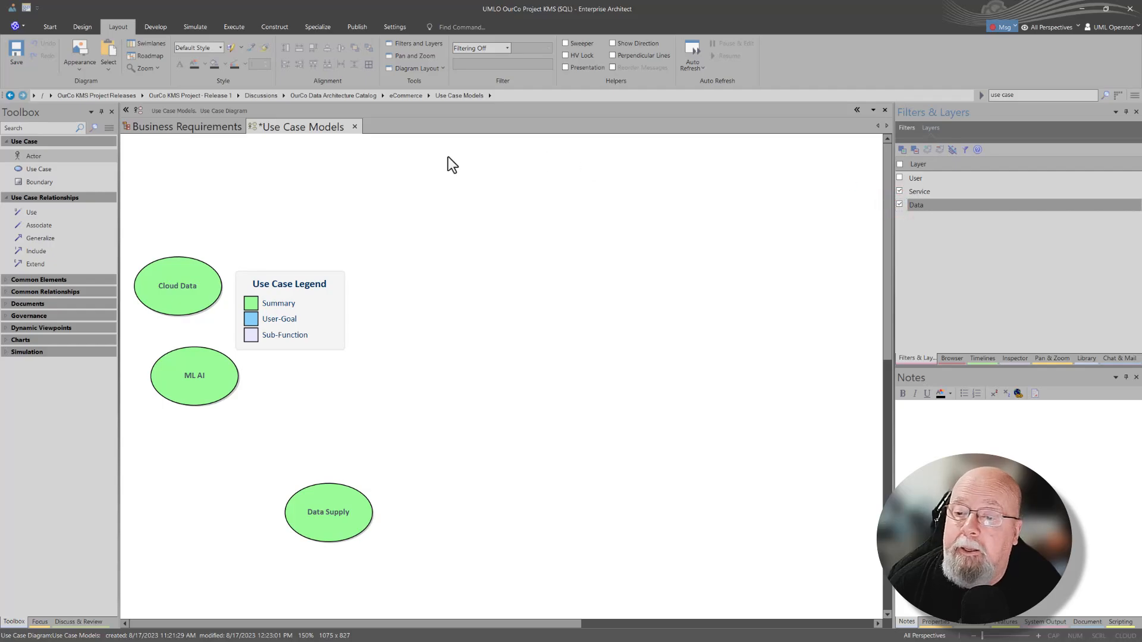
left_click(900, 163)
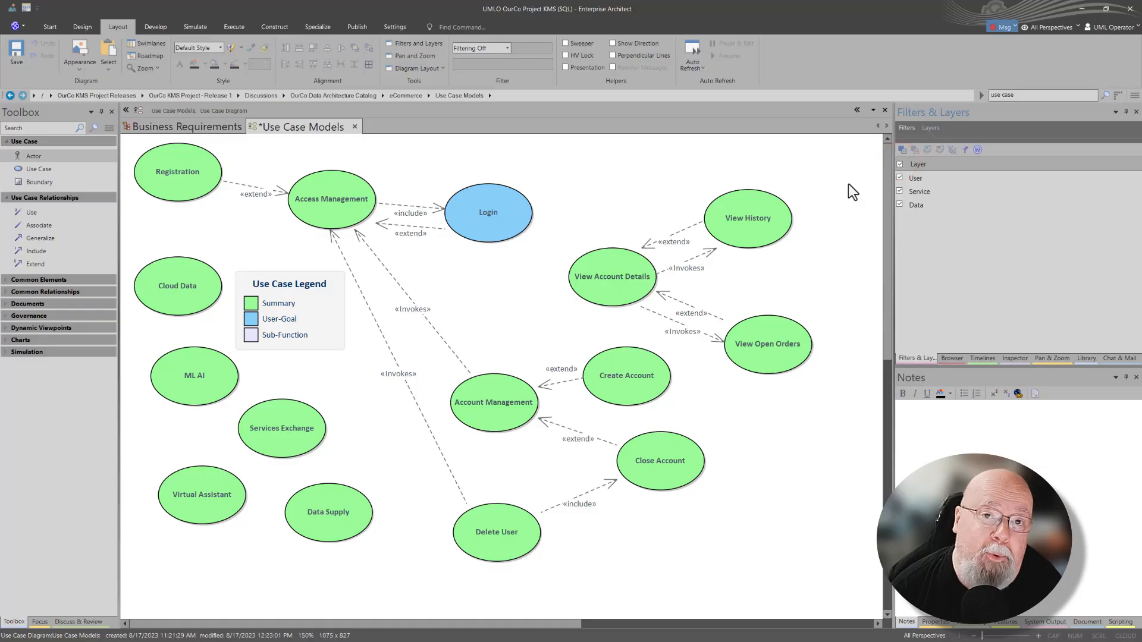